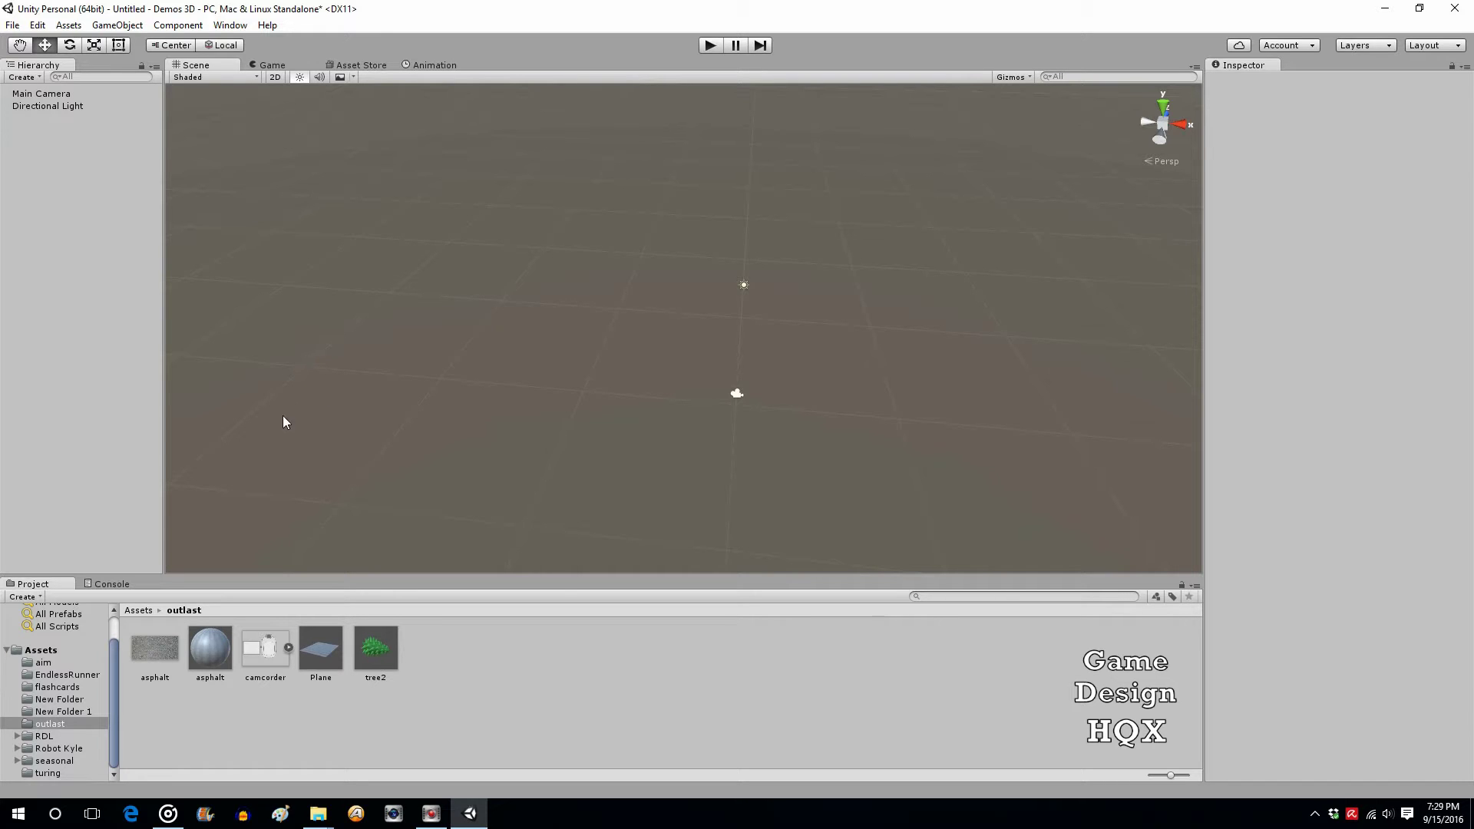
Add the asphalt Plane and tree2 to the scene, scaling the tree to 200
left_click_drag(313, 634, 61, 250)
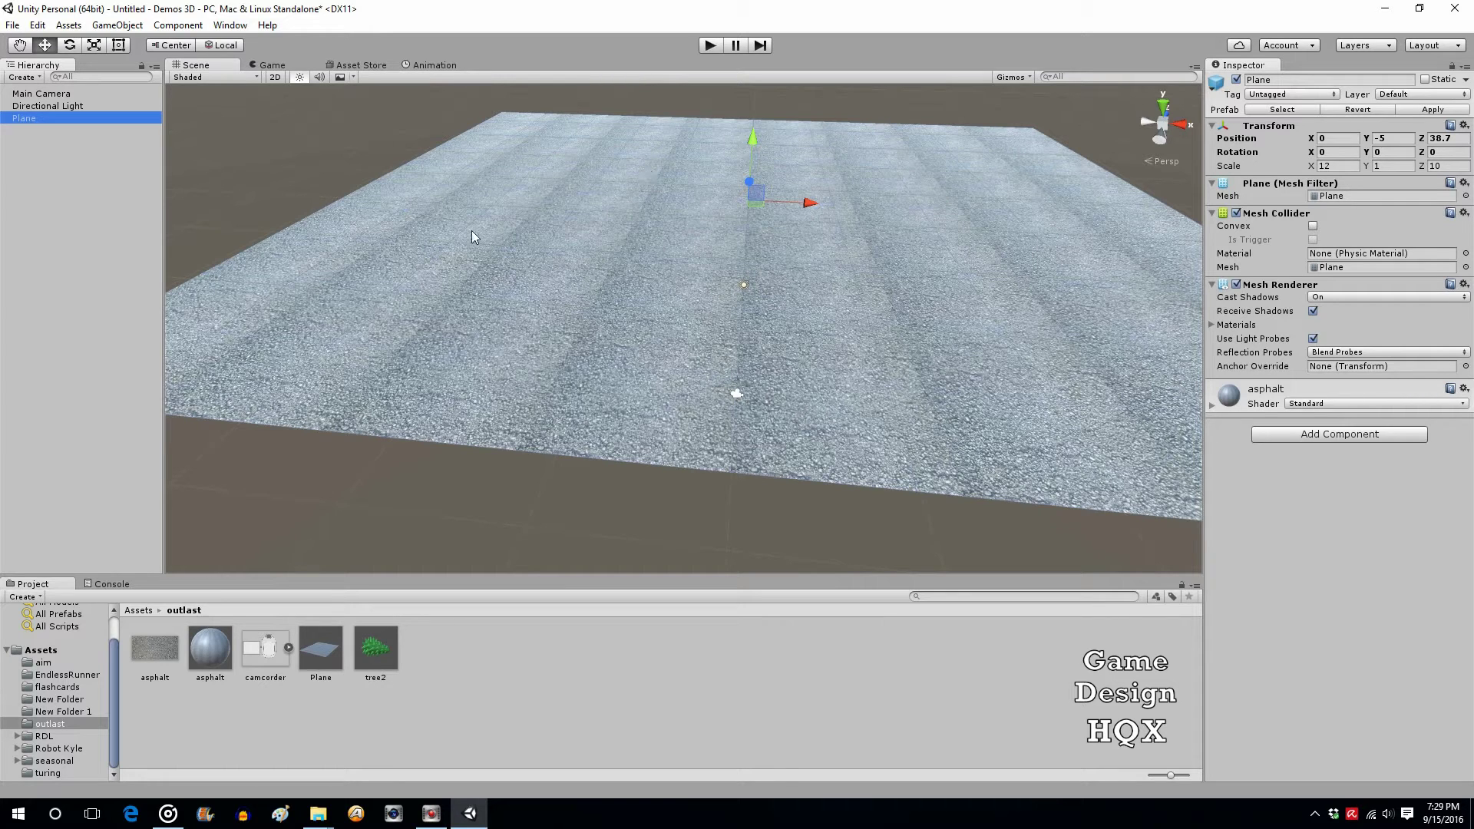
left_click_drag(115, 287, 98, 258)
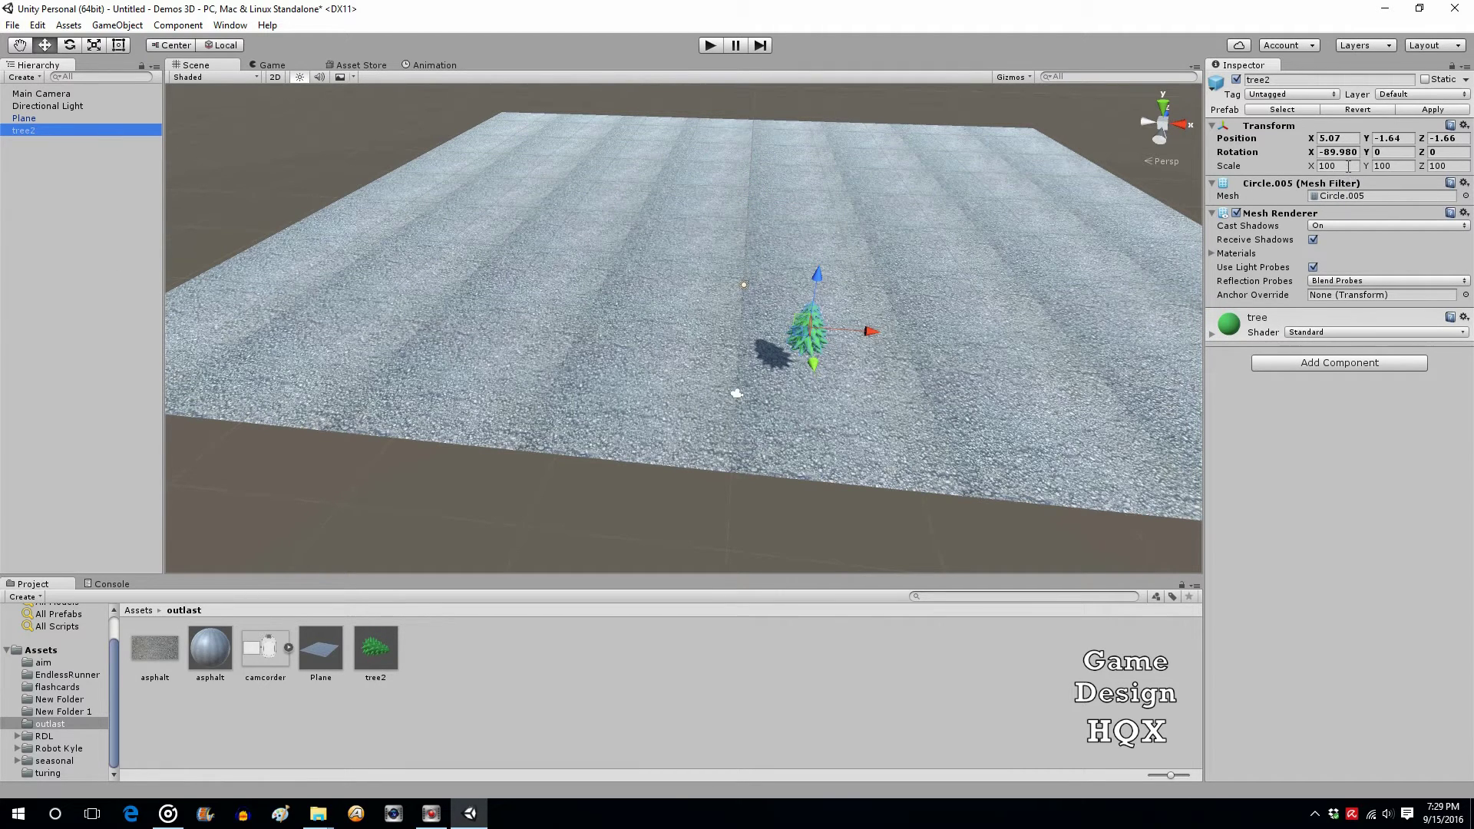
left_click(1347, 166)
type("200")
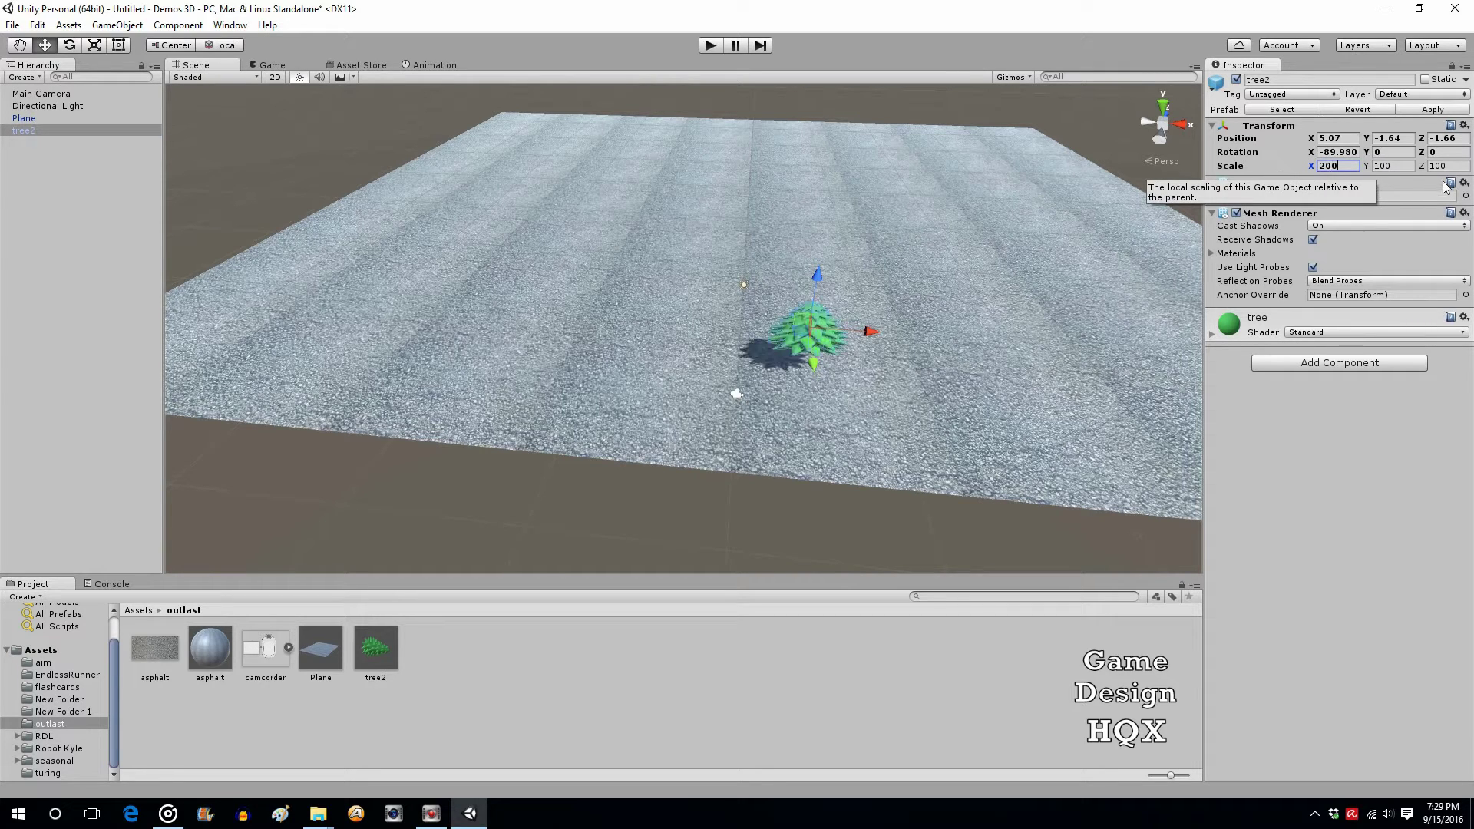
key("Tab")
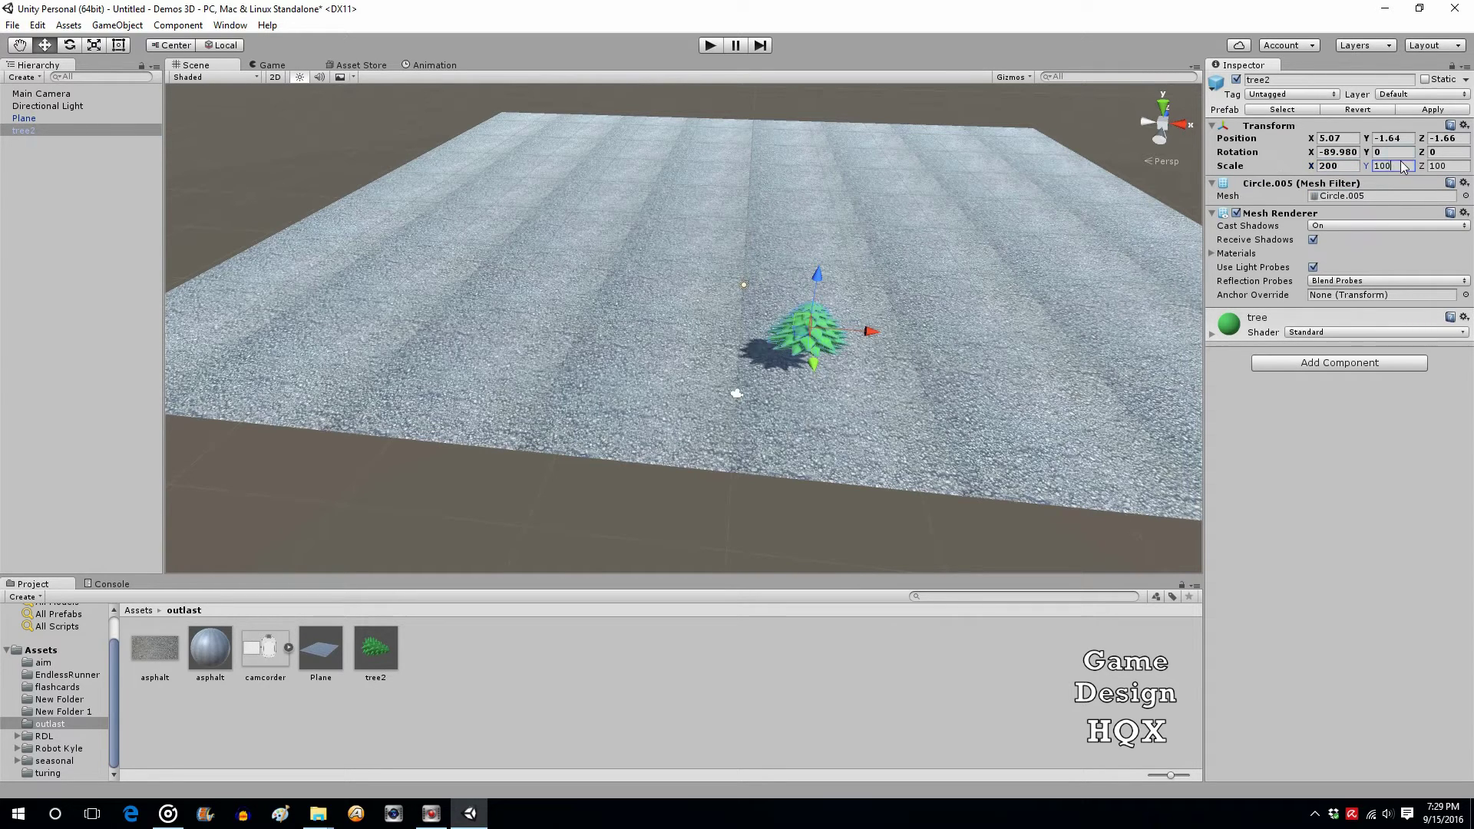
type("2")
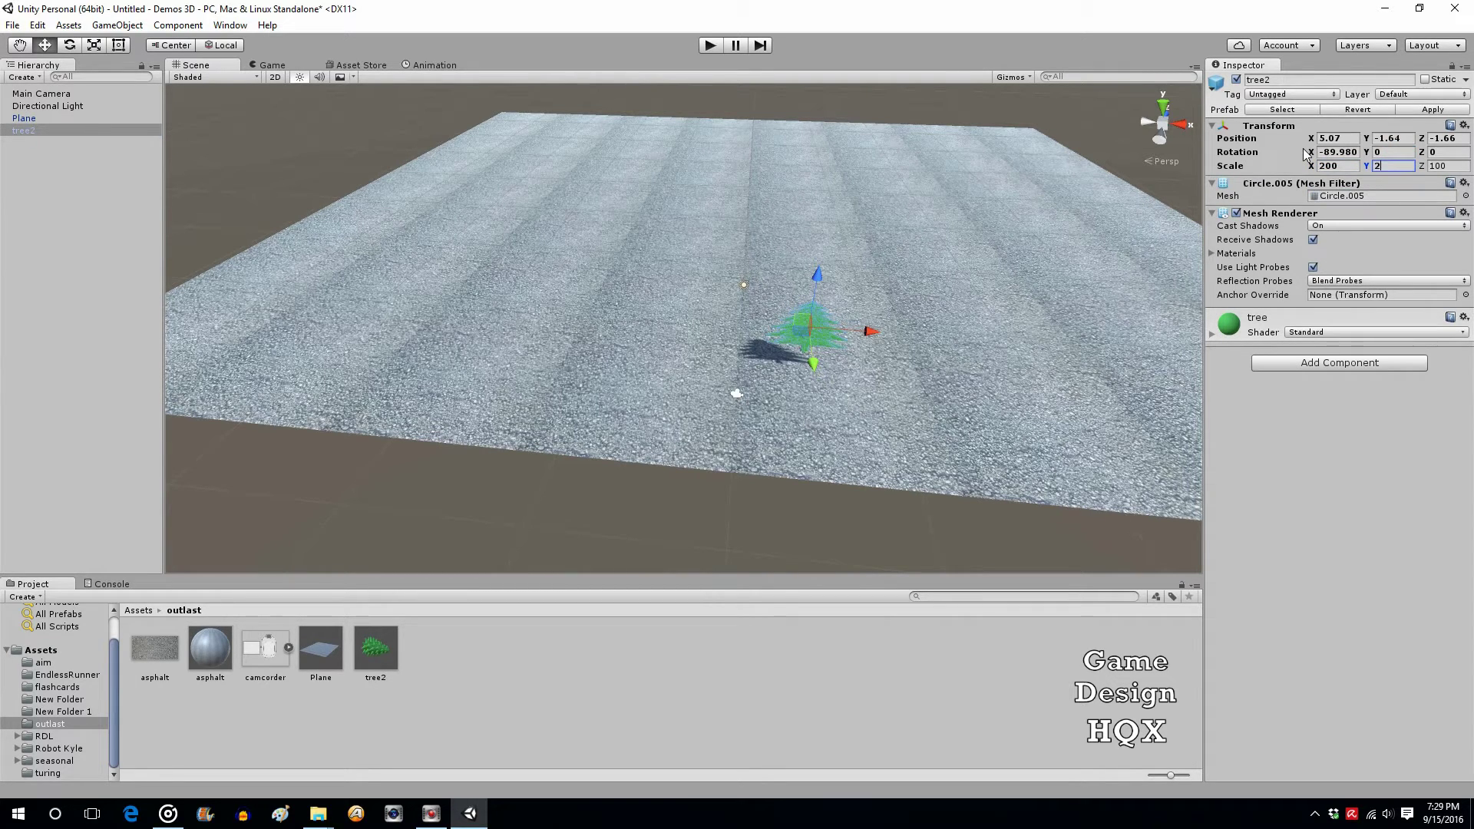
type("00")
key("Tab")
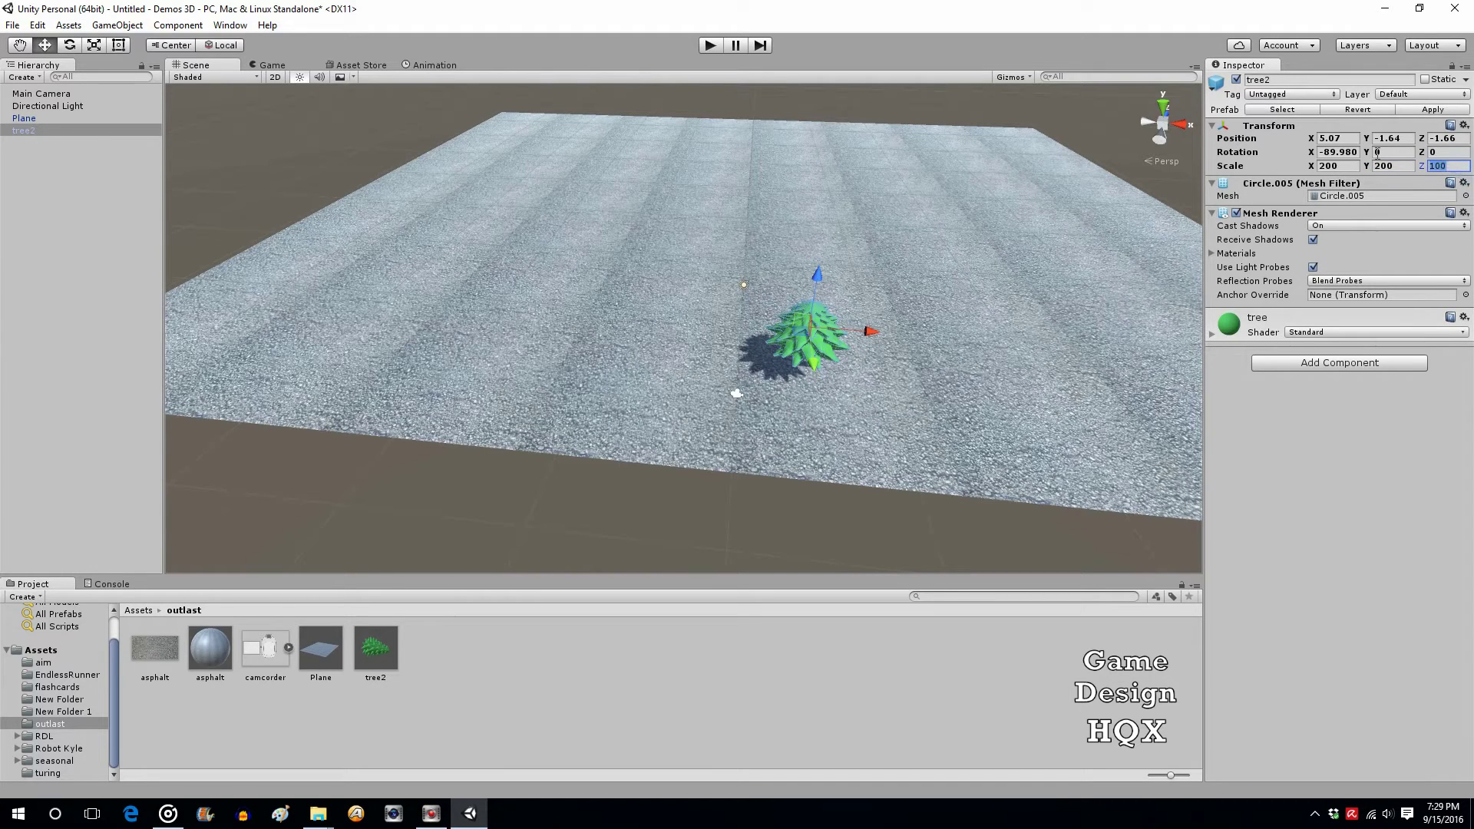
type("200")
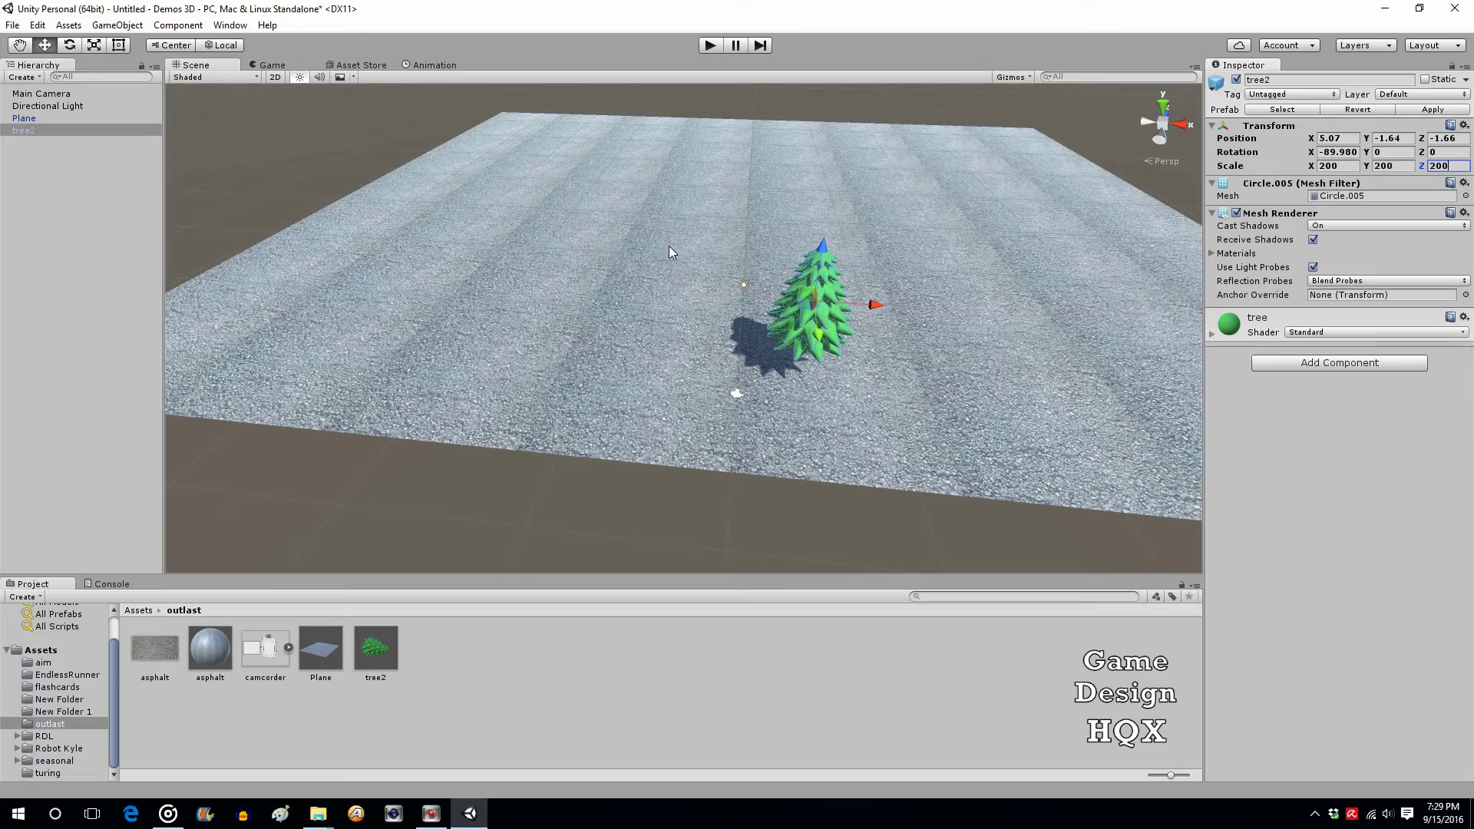
Move the tree toward the back of the plane, to about -8.53, -4.58, 20.68
left_click_drag(586, 204, 665, 286, "alt")
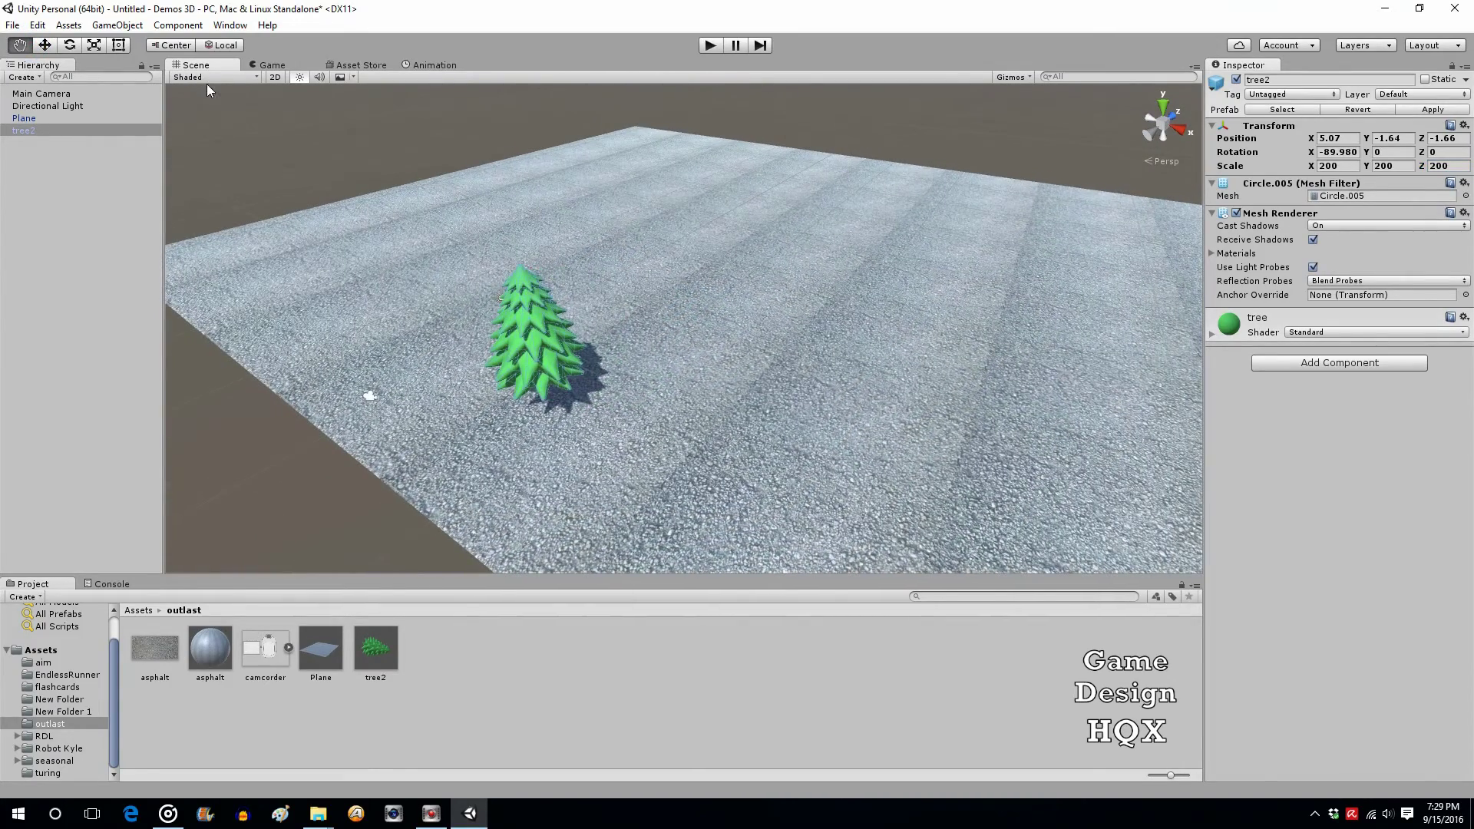
left_click(45, 46)
left_click_drag(464, 342, 665, 194)
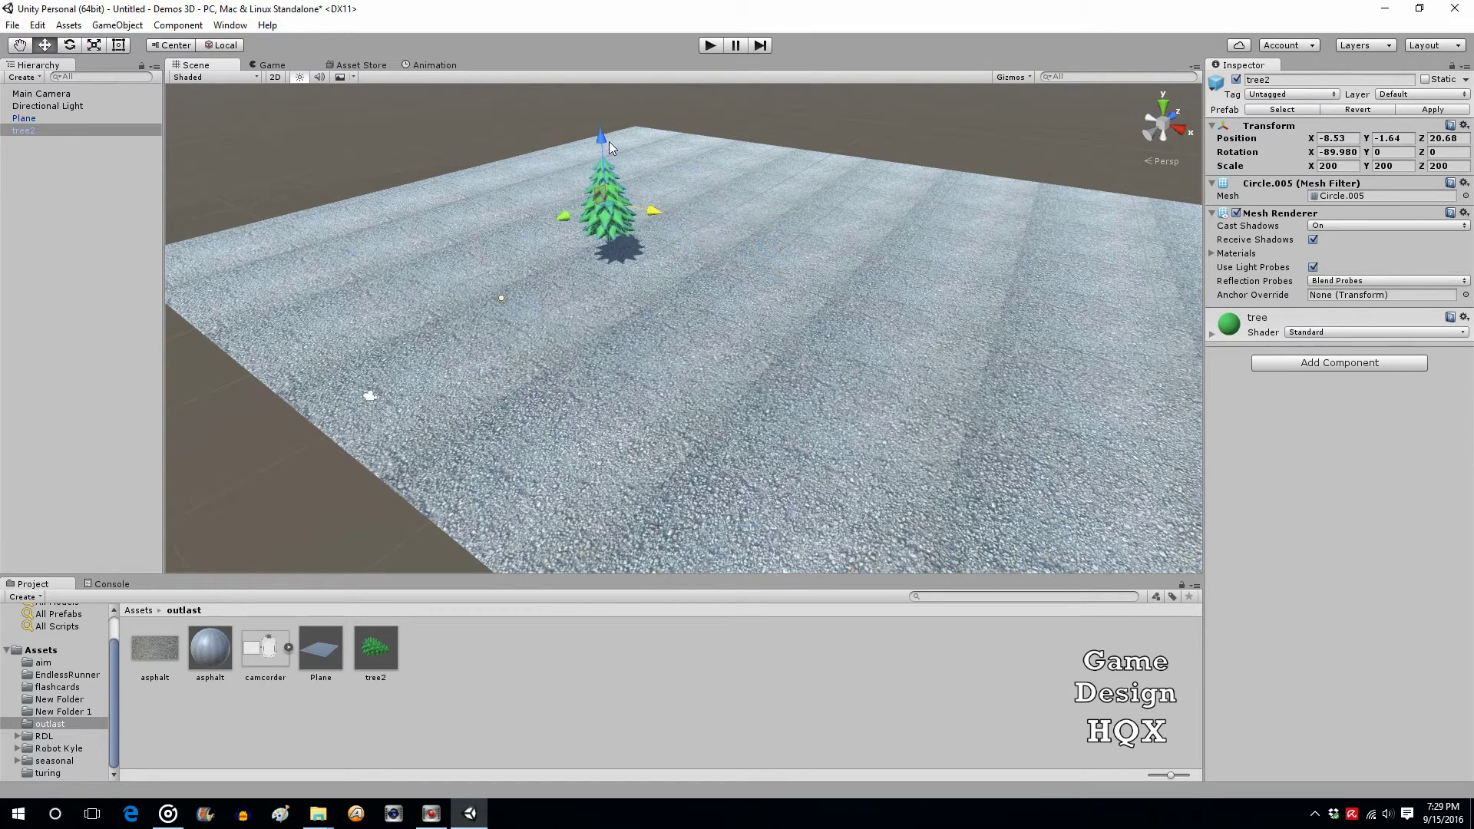
left_click_drag(600, 140, 597, 163)
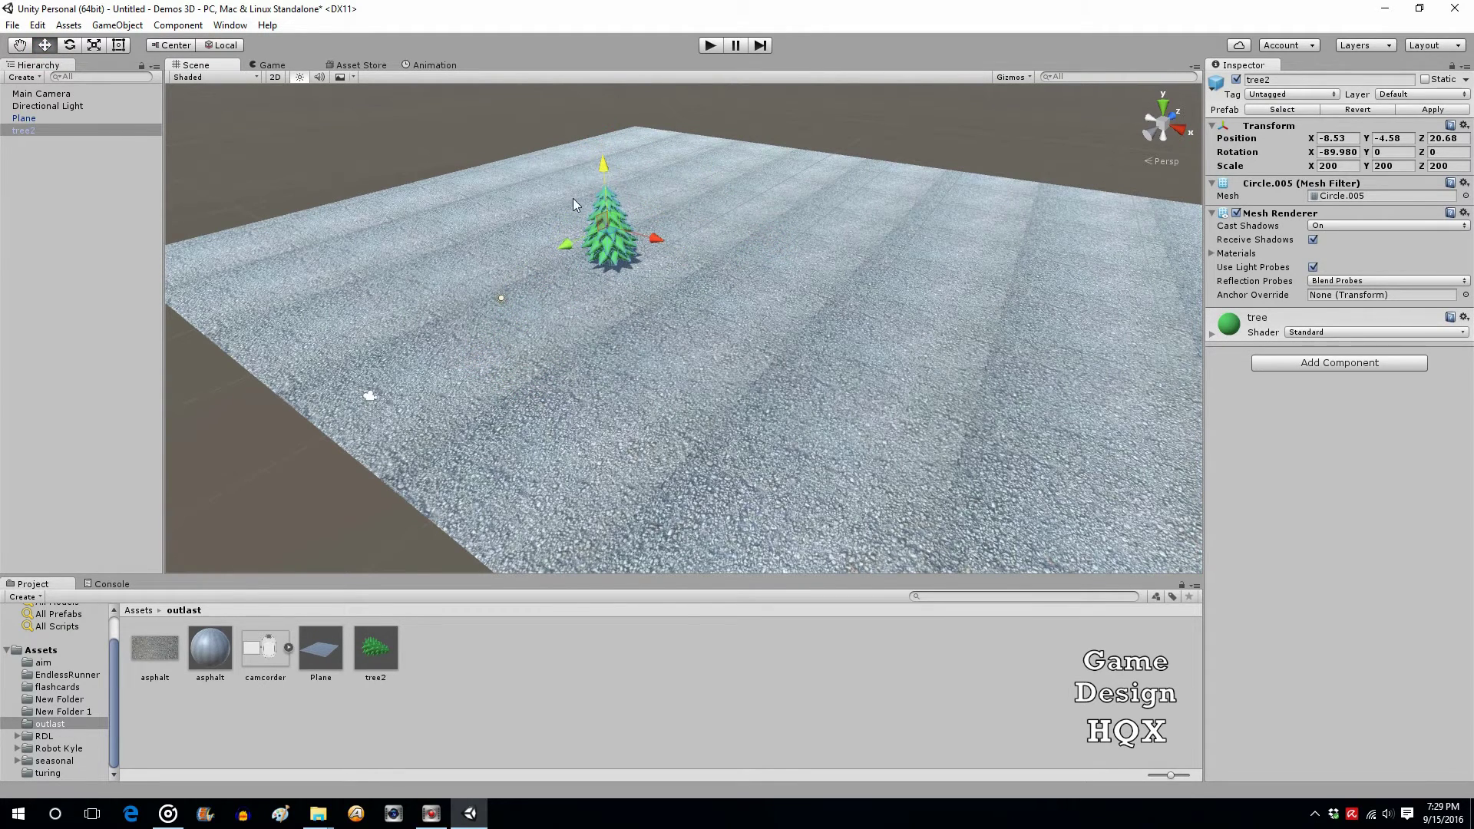
left_click_drag(436, 267, 251, 137, "alt")
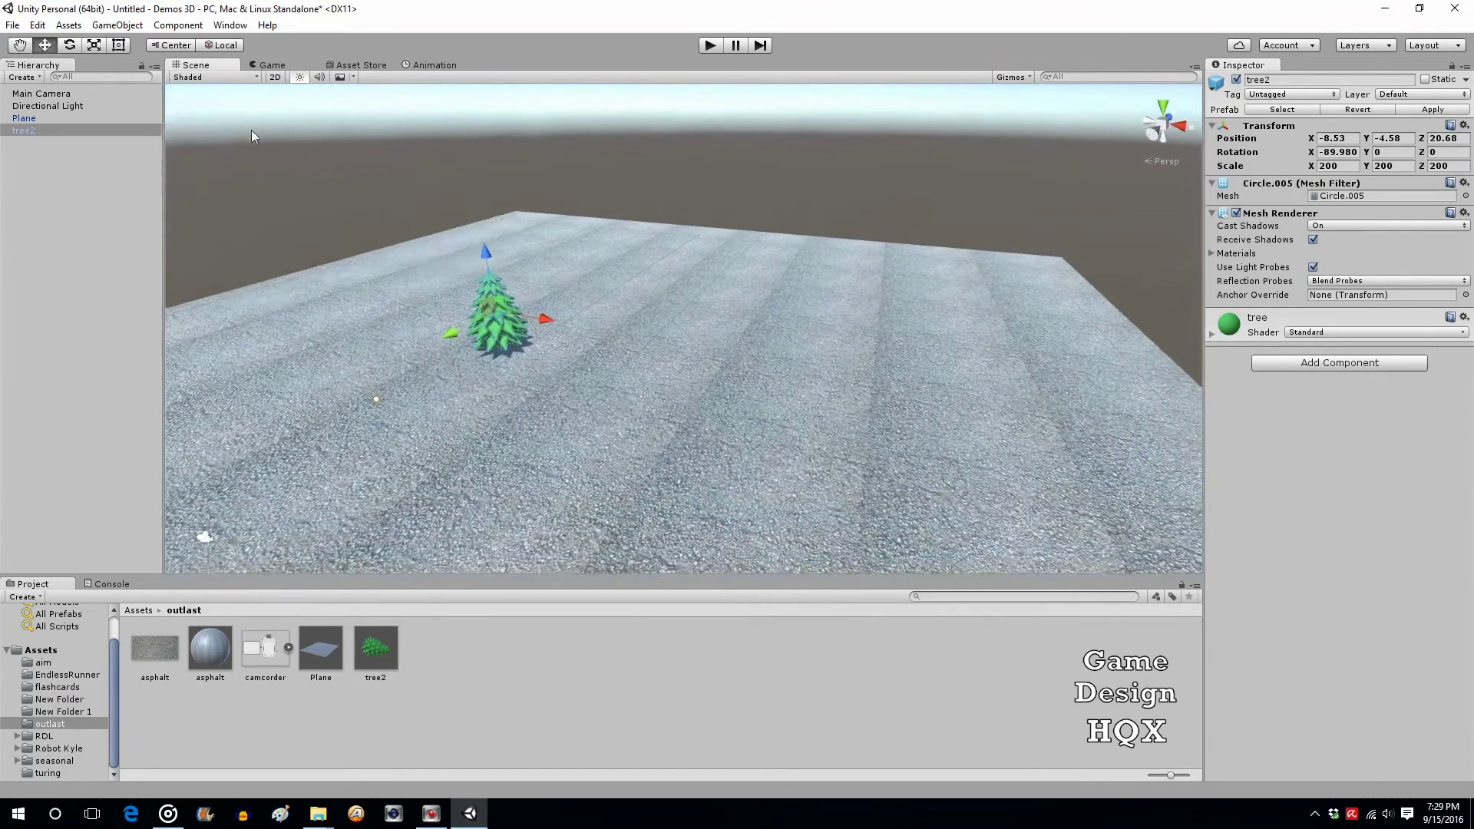
Paste two tree2 copies, sliding one right and tree2 (2) left of the others
right_click(61, 132)
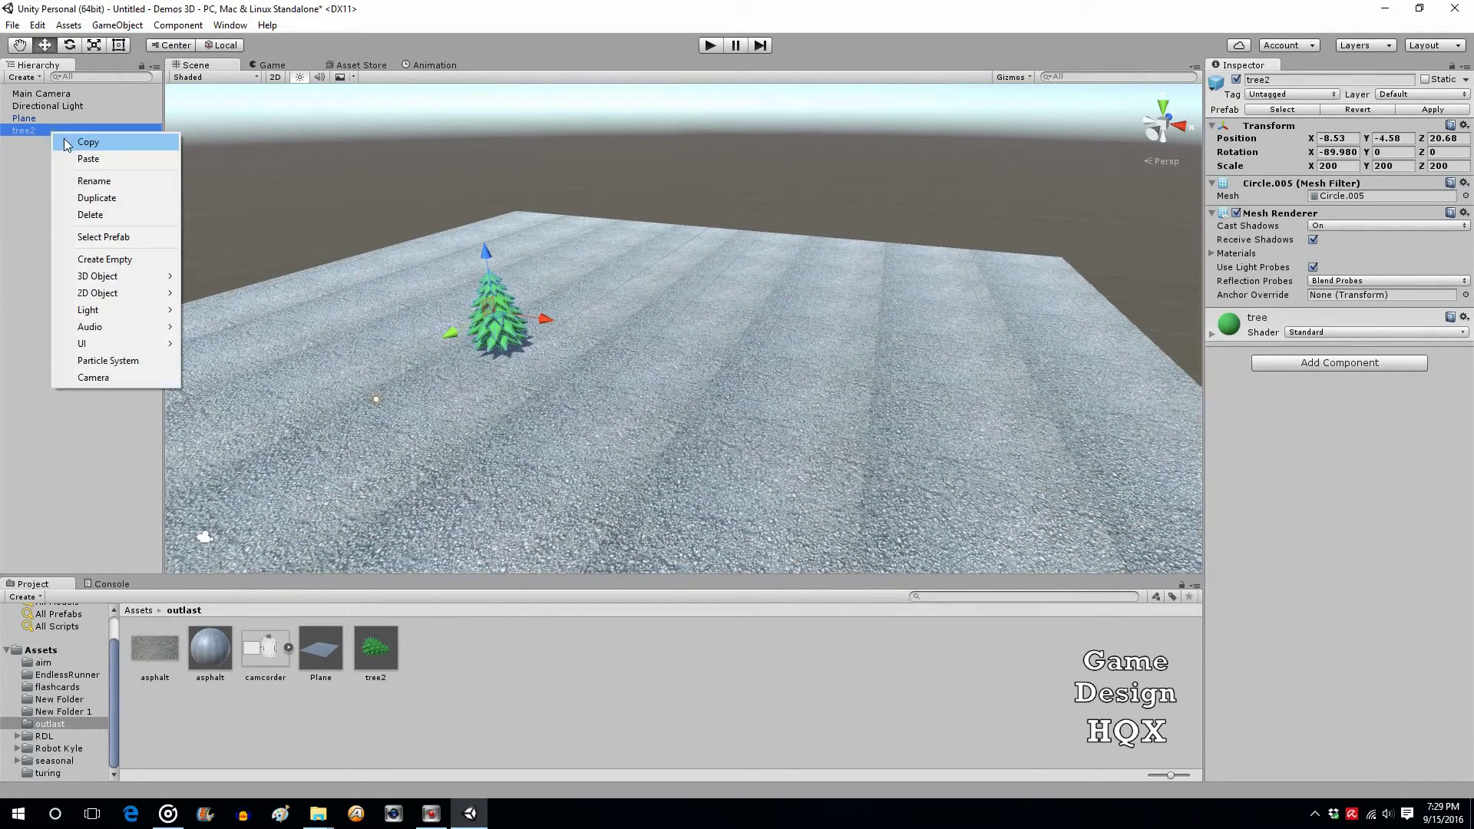
right_click(63, 163)
left_click(100, 190)
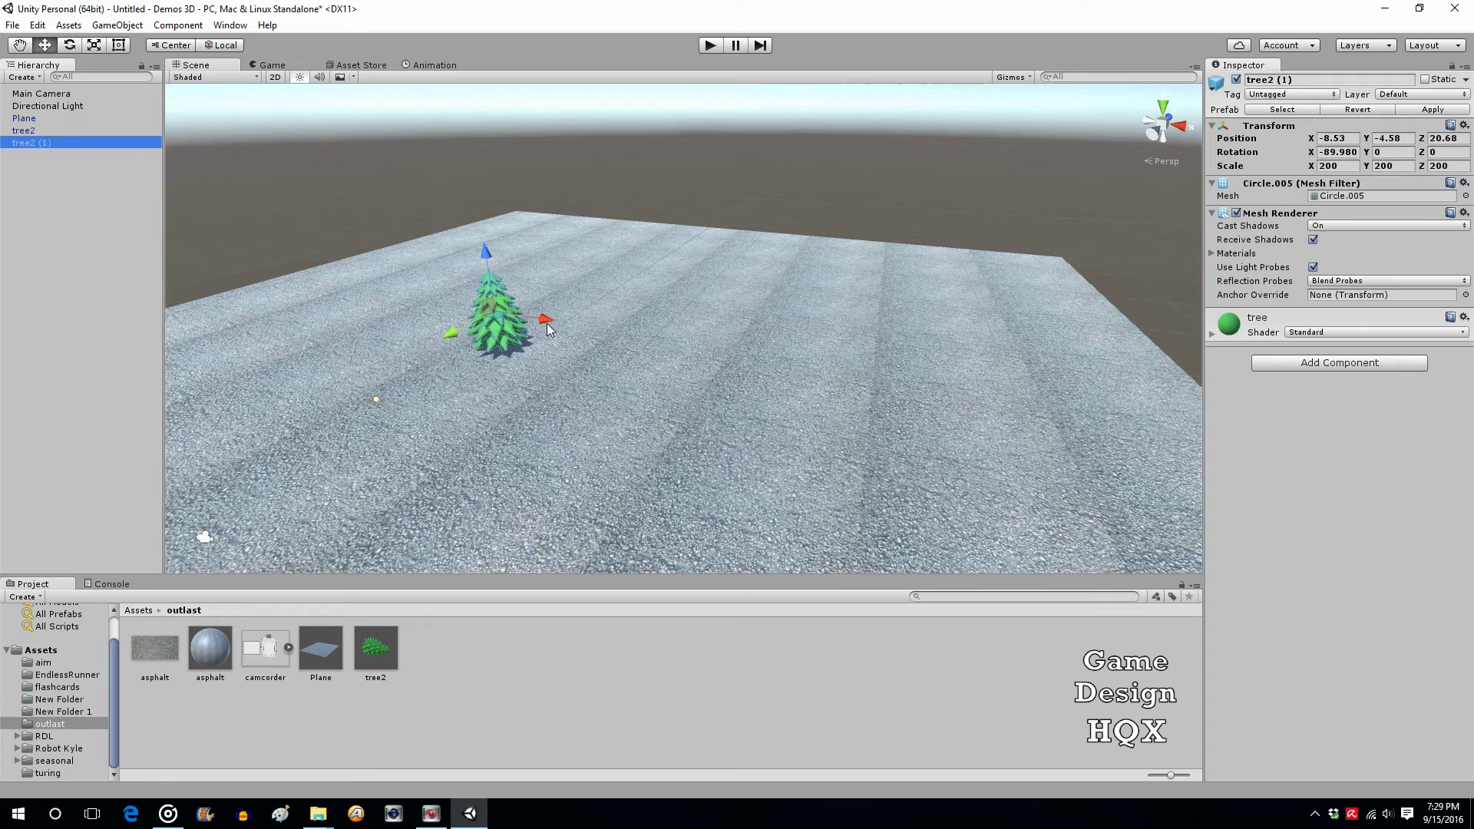
left_click_drag(548, 321, 611, 356)
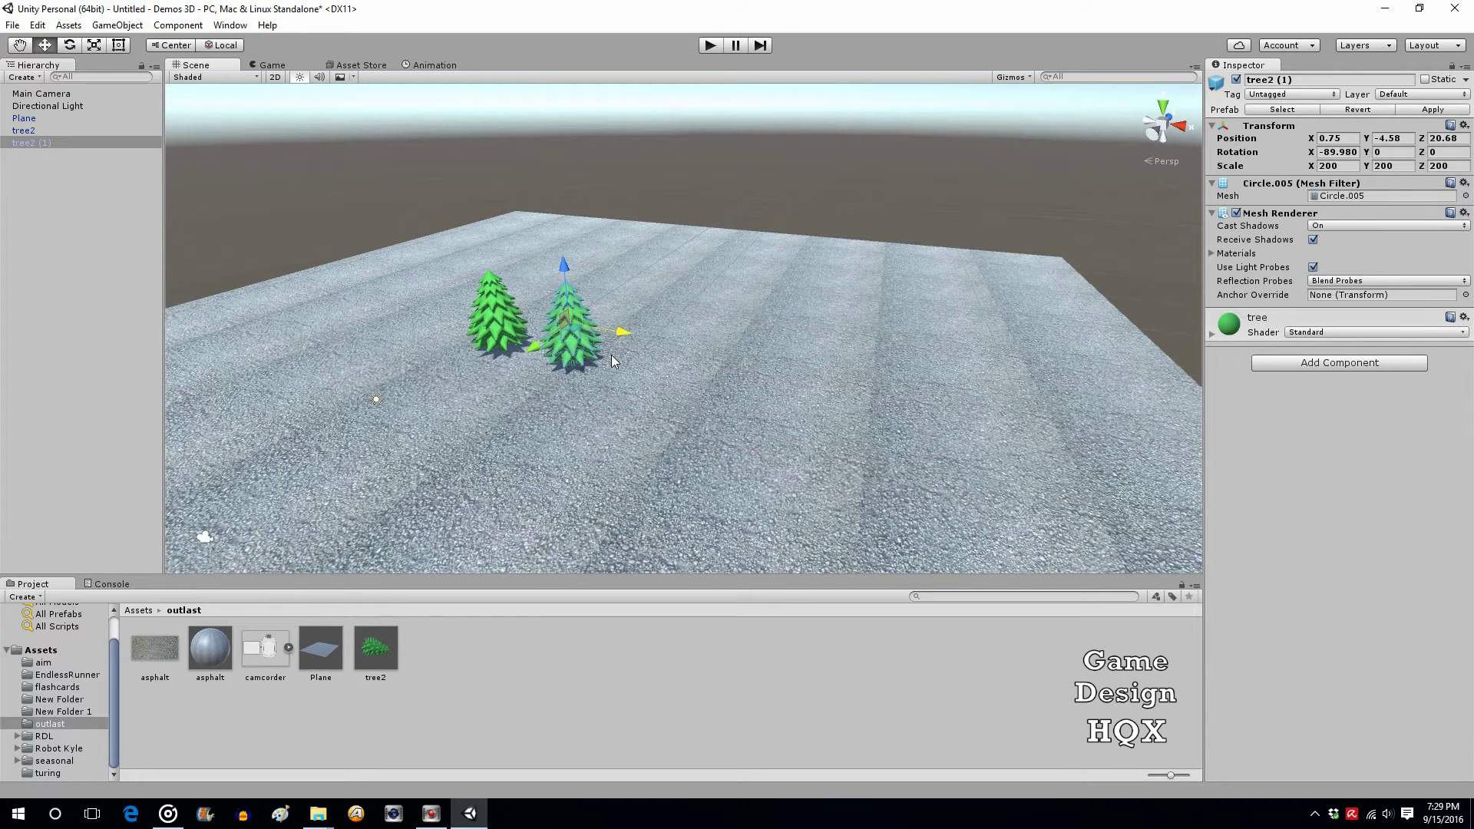
right_click(63, 143)
left_click(73, 188)
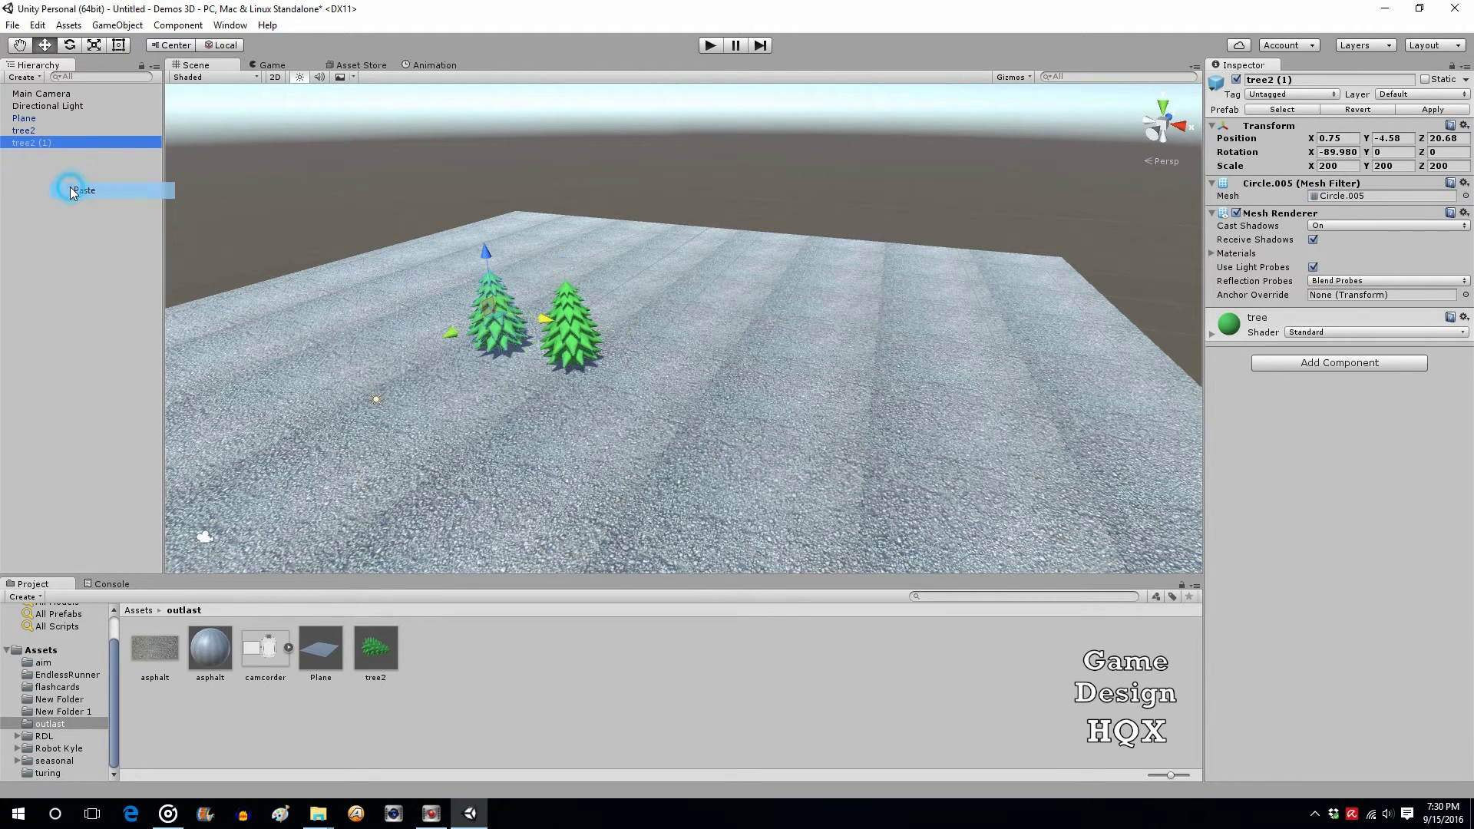
left_click_drag(533, 315, 462, 293)
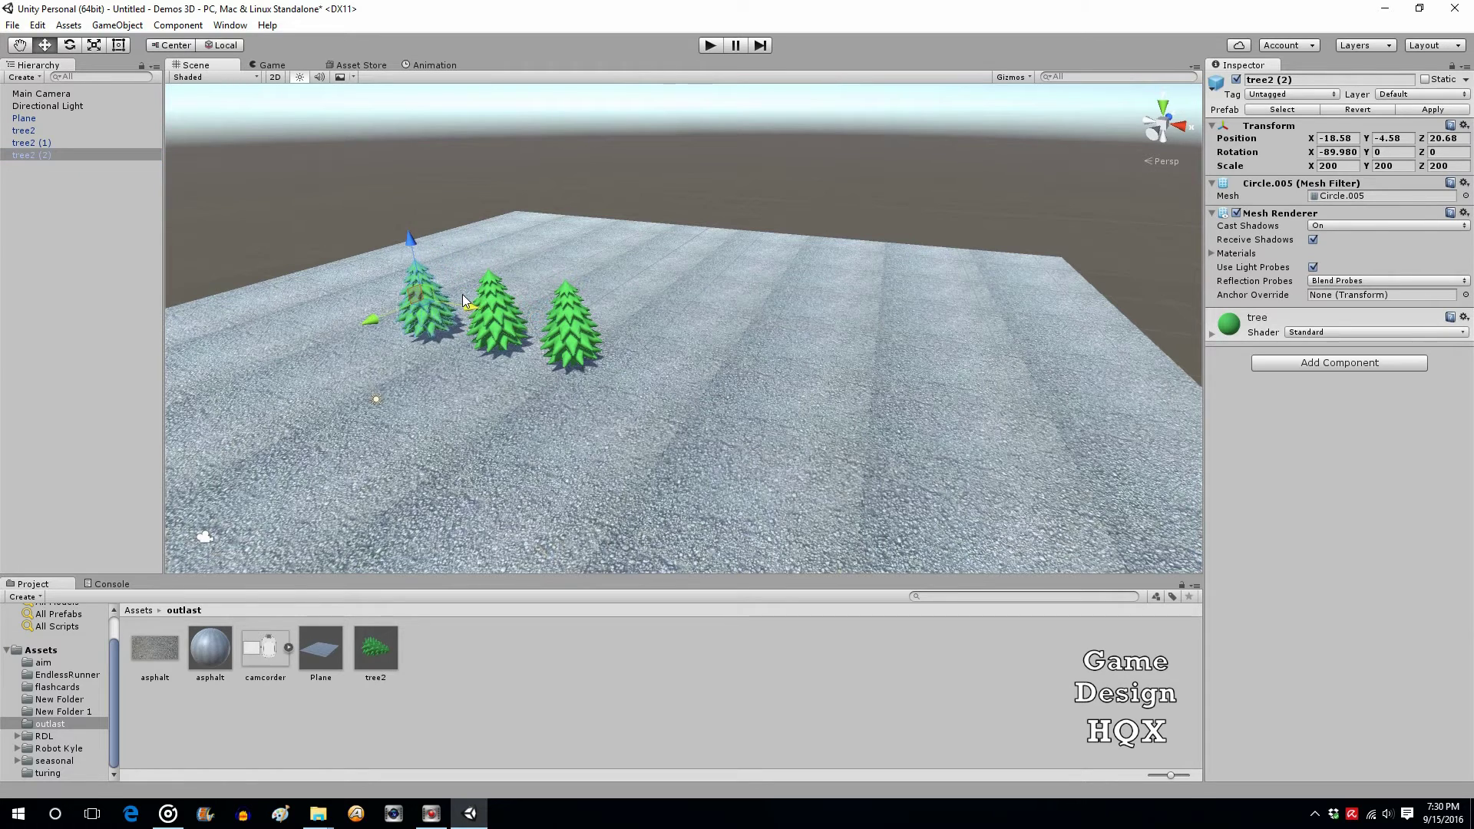
Paste three more tree copies and spread them right along the front row
right_click(88, 204)
left_click(107, 223)
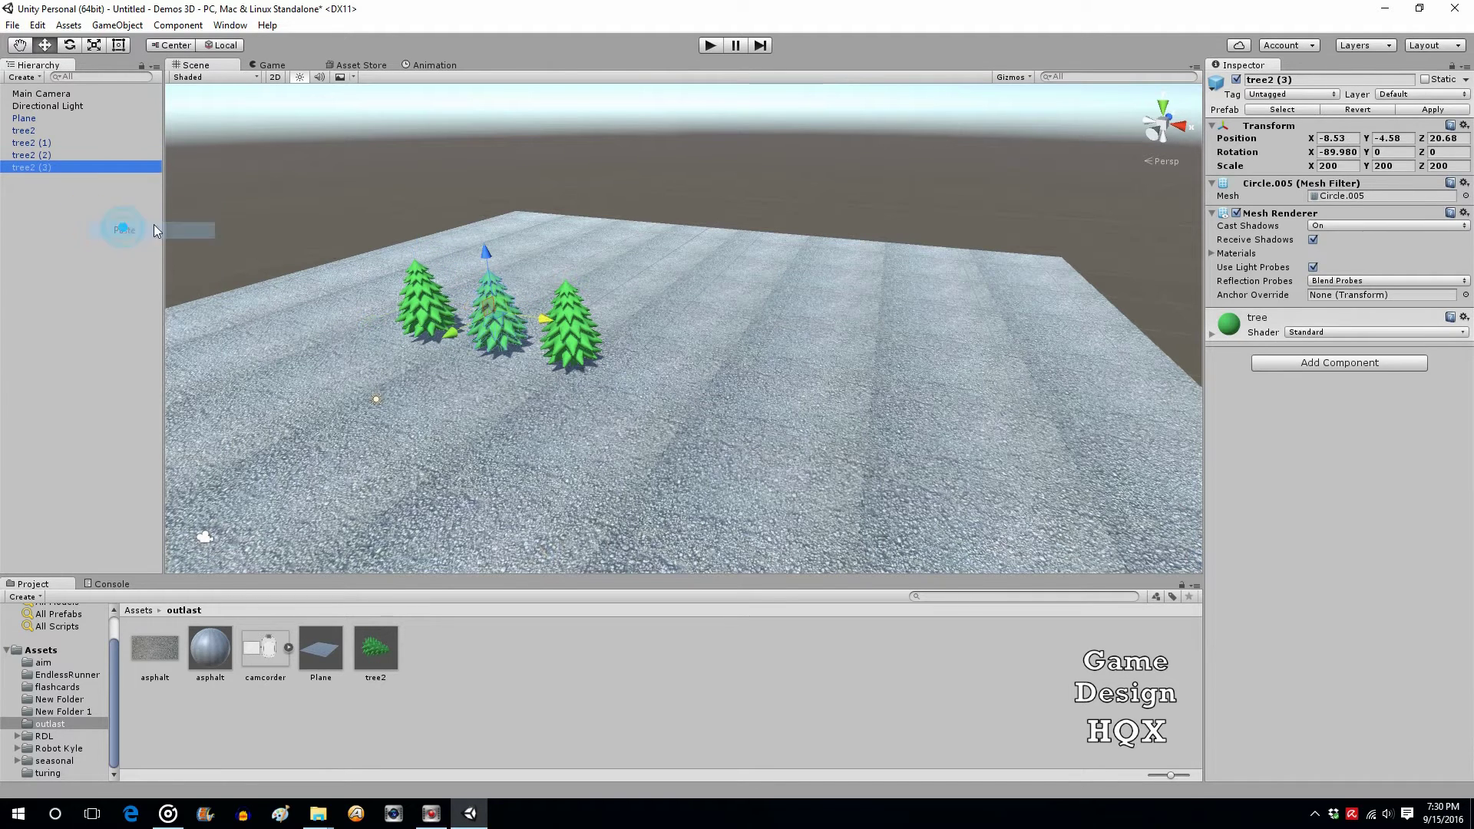
left_click_drag(622, 355, 736, 376)
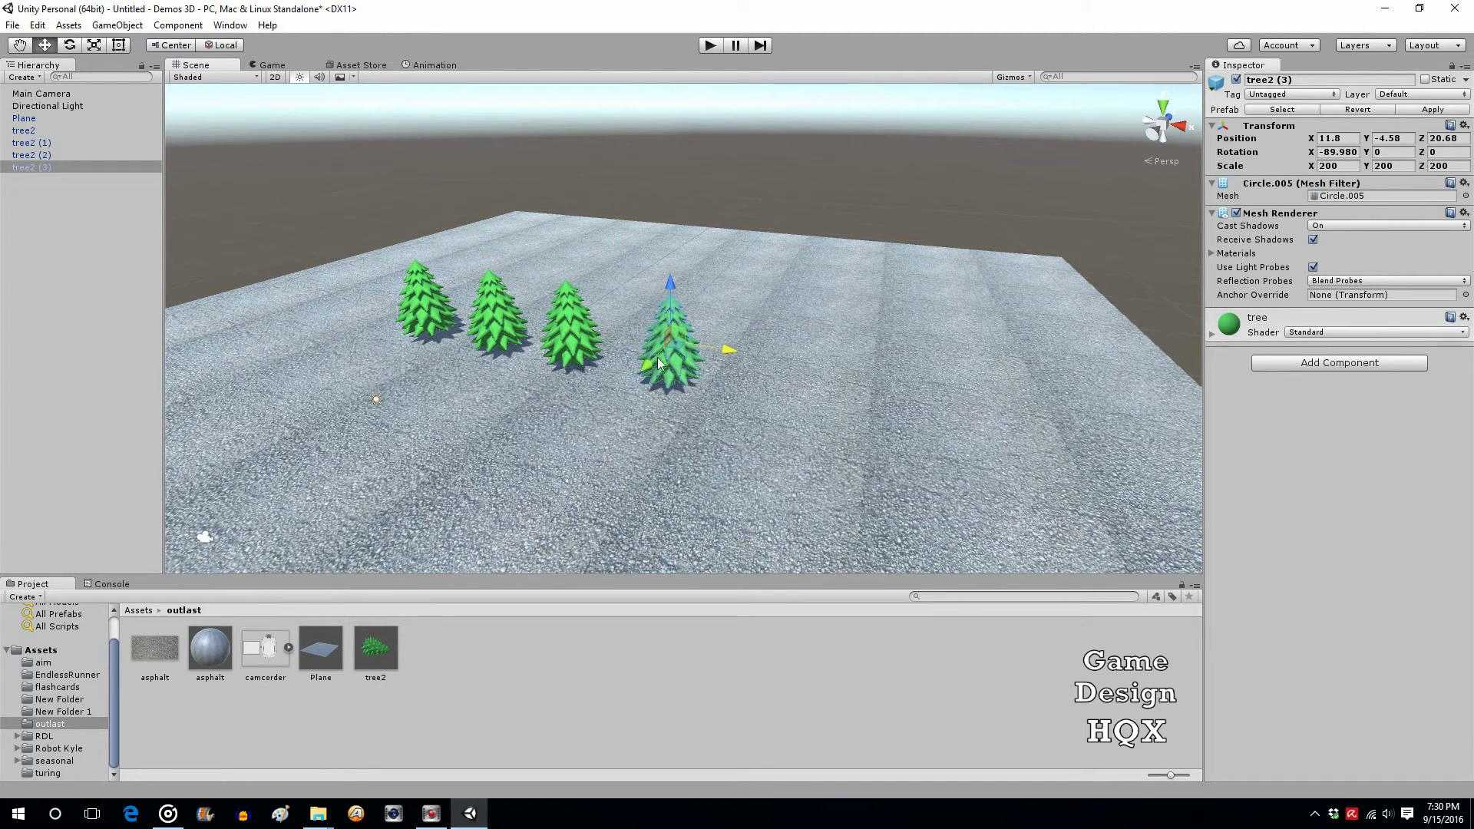
left_click(62, 198)
right_click(62, 198)
left_click(92, 220)
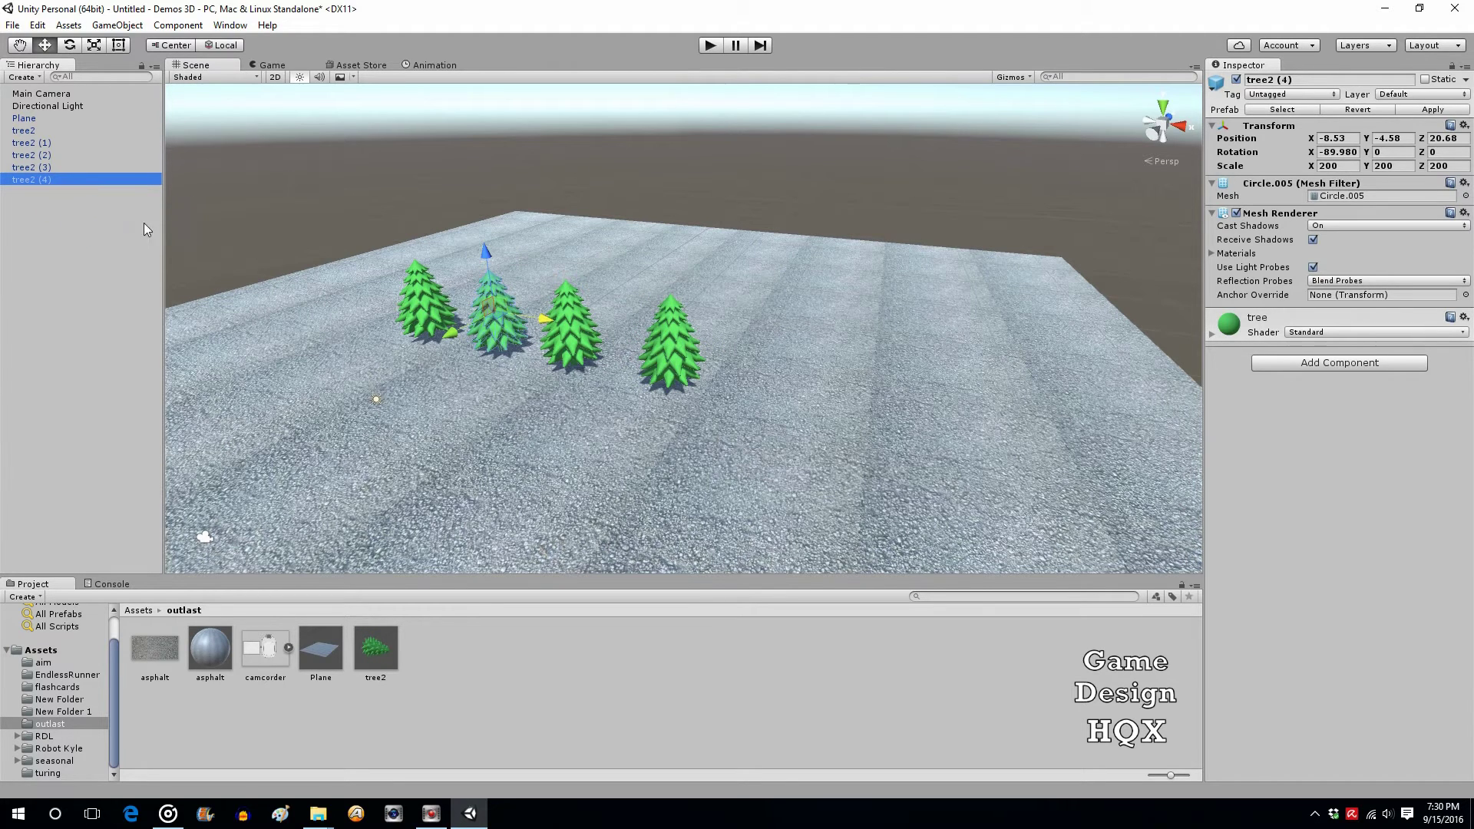
left_click_drag(539, 326, 824, 404)
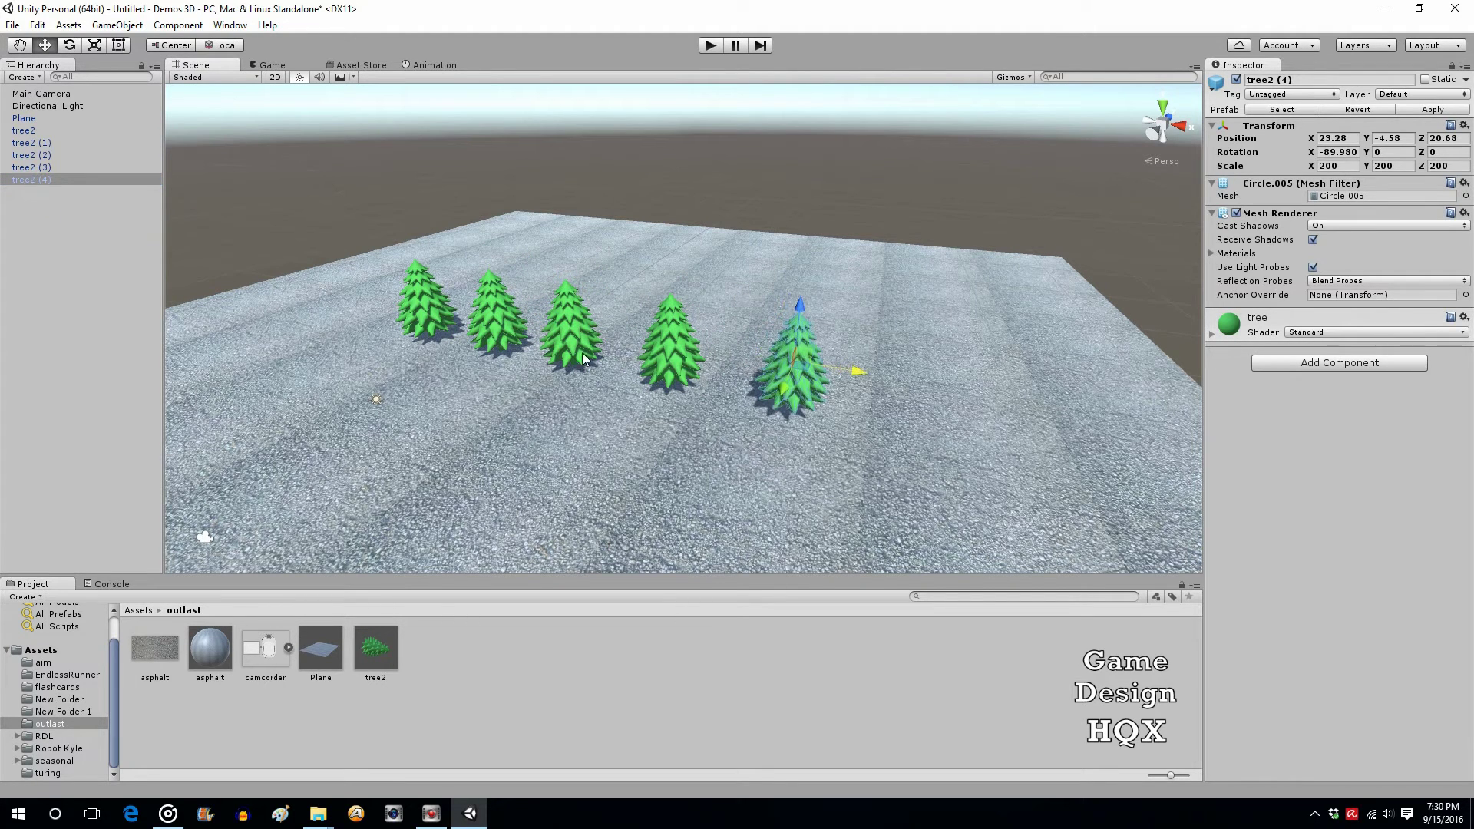
right_click(54, 209)
left_click(87, 235)
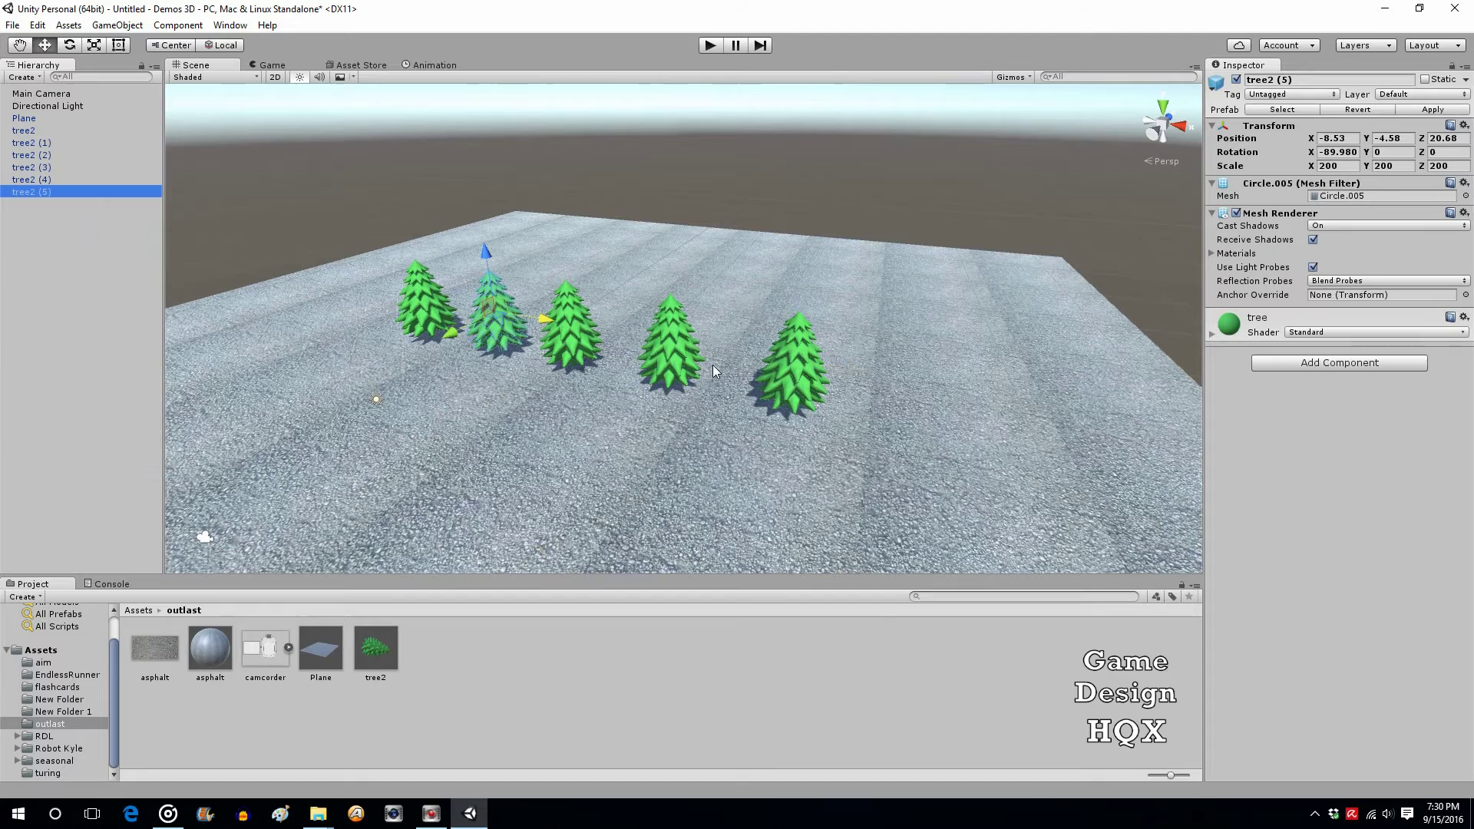
left_click_drag(546, 324, 894, 419)
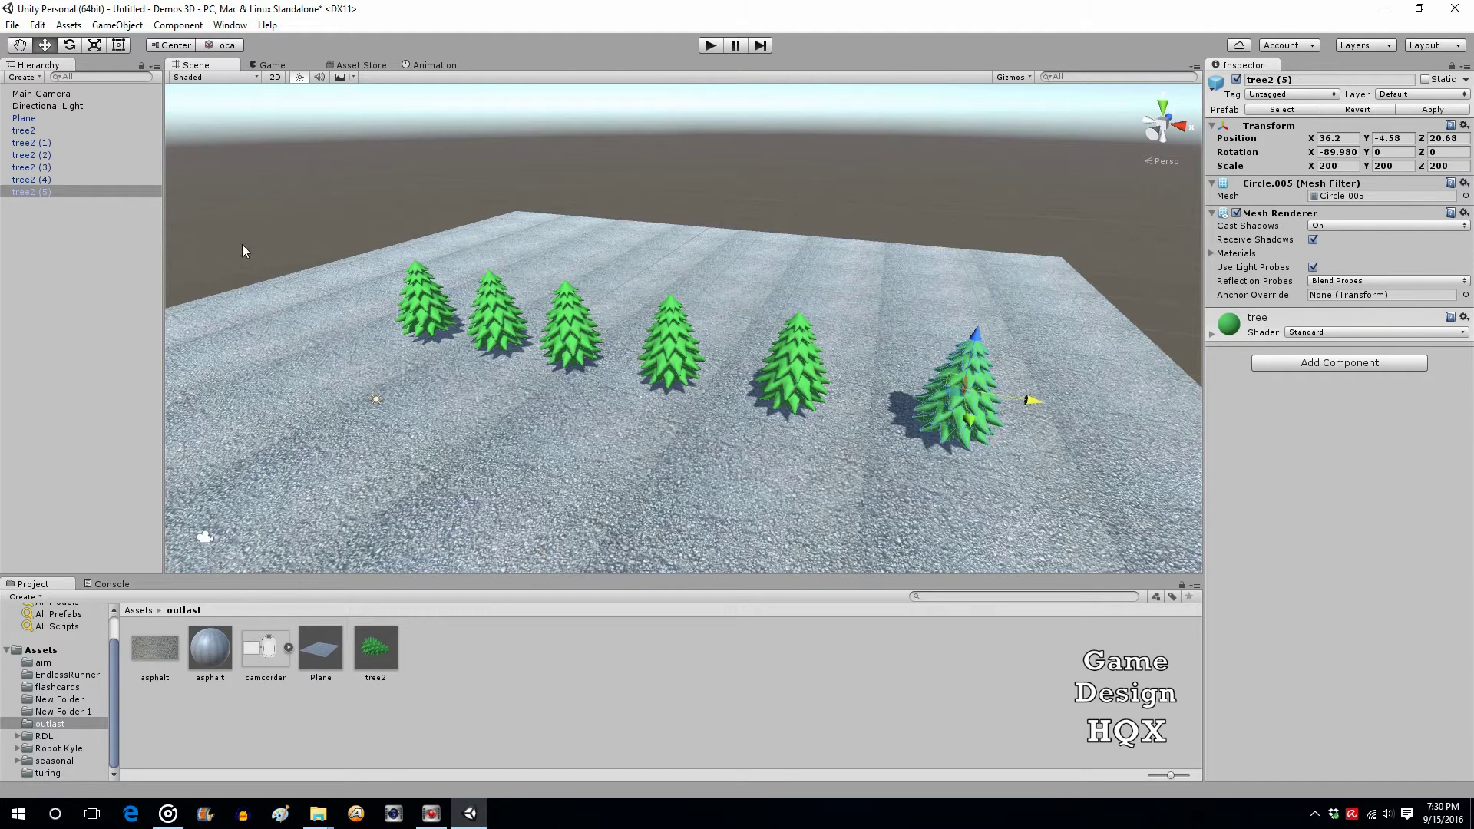
Copy all six trees and paste them behind as a second row
left_click(35, 133, "shift")
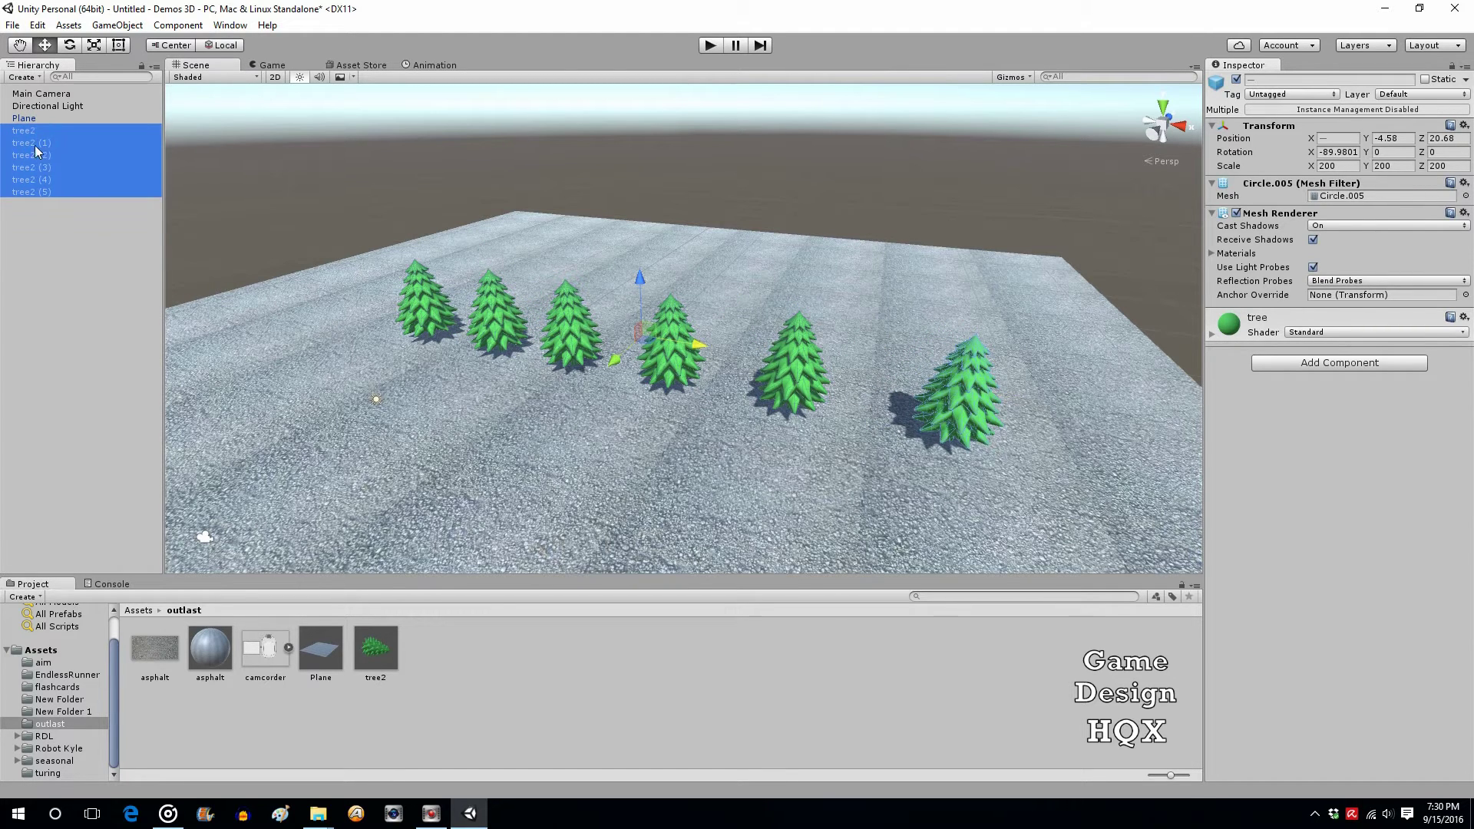
right_click(49, 148)
left_click(63, 159)
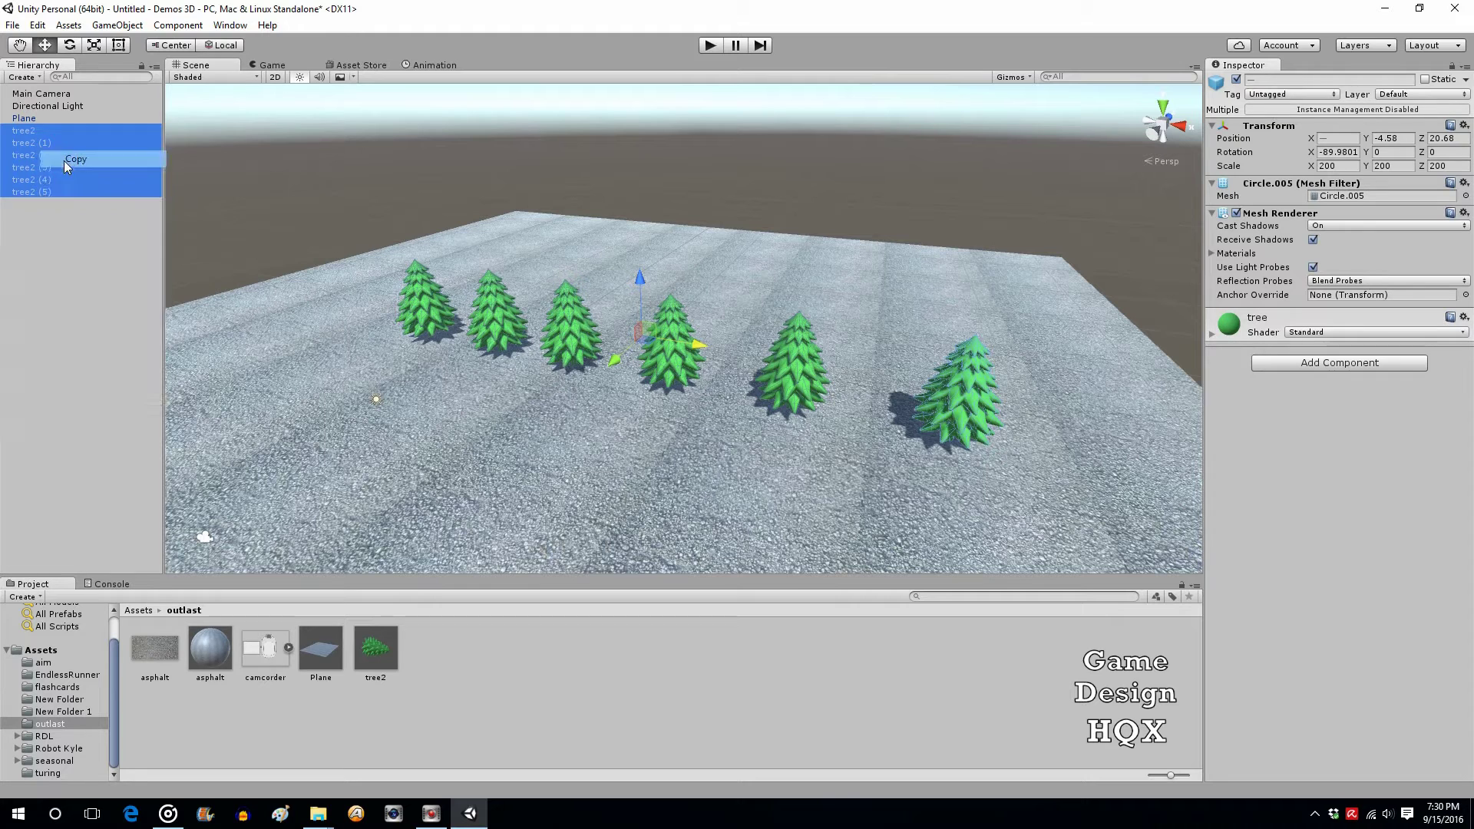
right_click(48, 224)
left_click(115, 254)
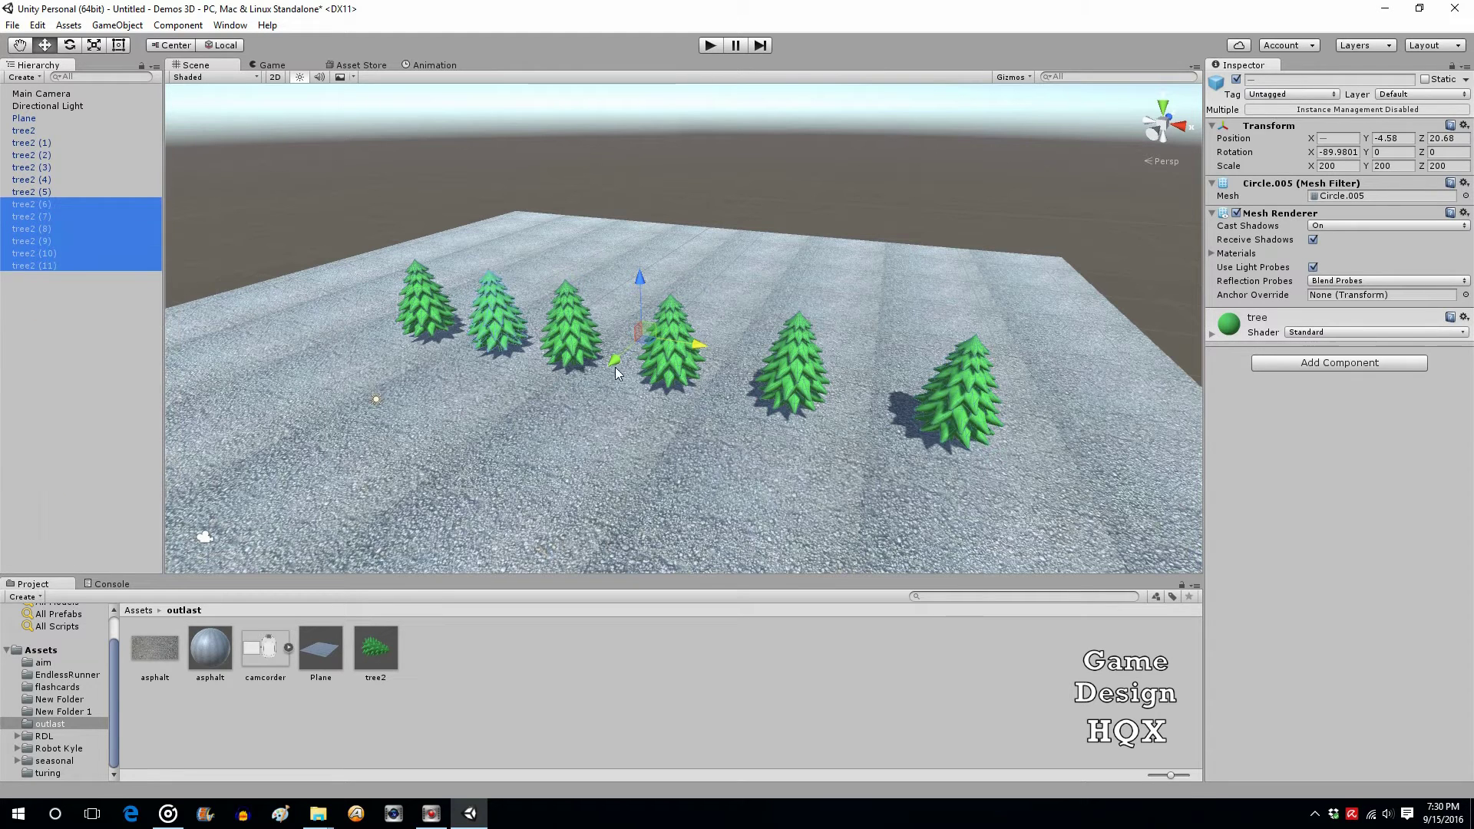
left_click_drag(615, 367, 703, 288)
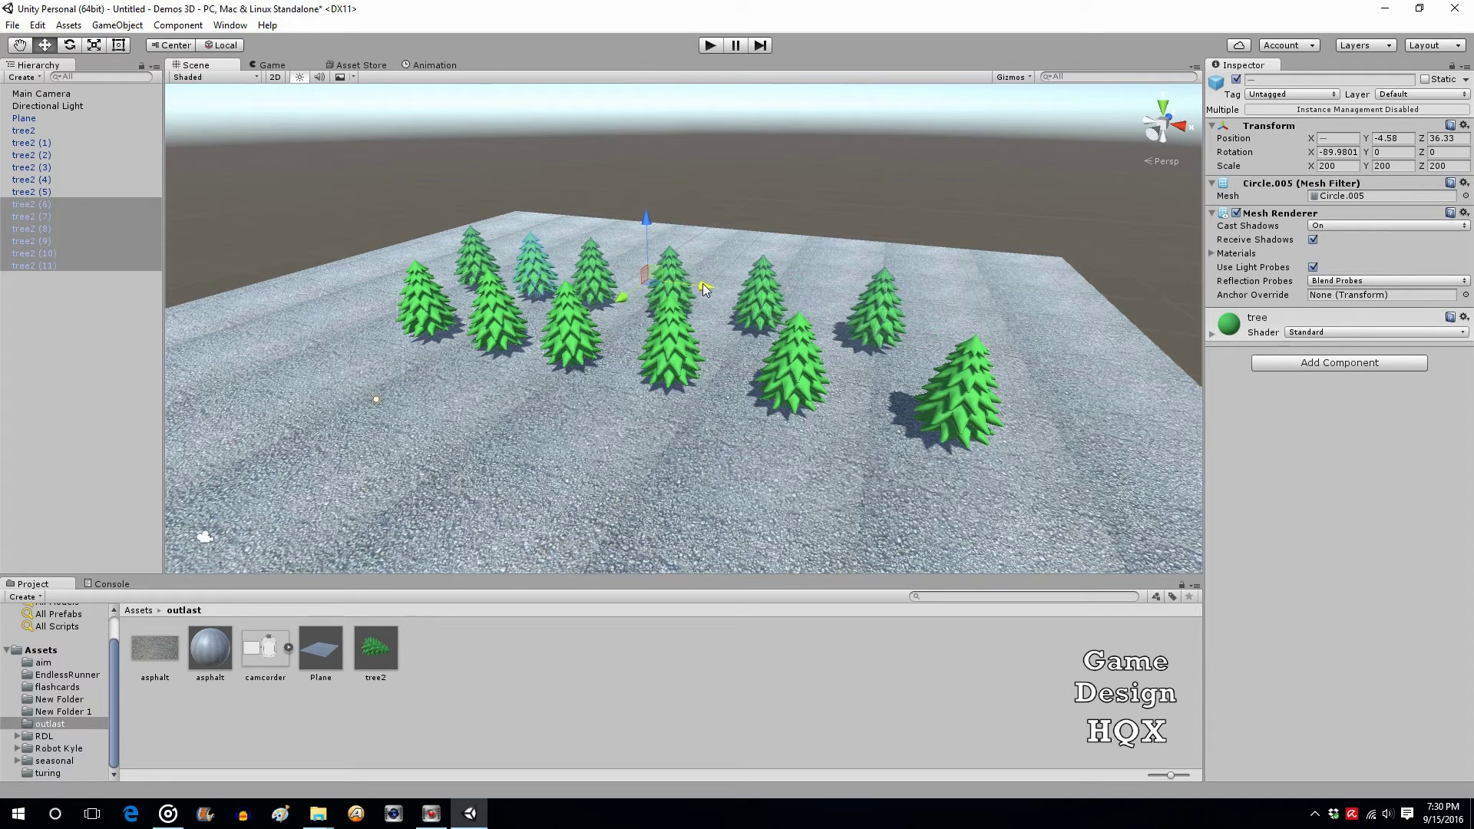
Duplicate the rightmost rear tree2 (6) as tree2 (12) and slide it right along X
left_click(888, 307)
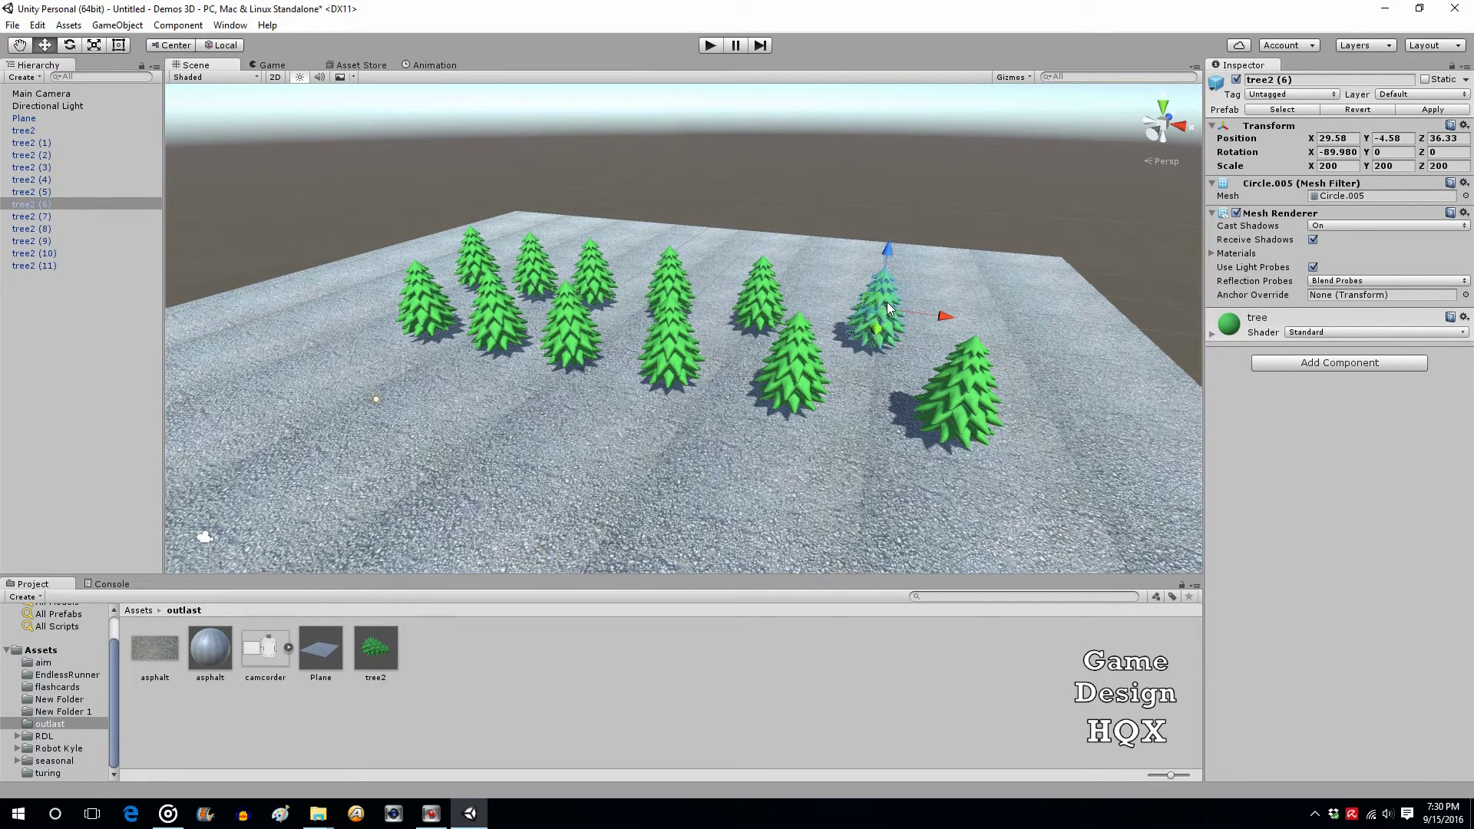
right_click(40, 202)
left_click(23, 282)
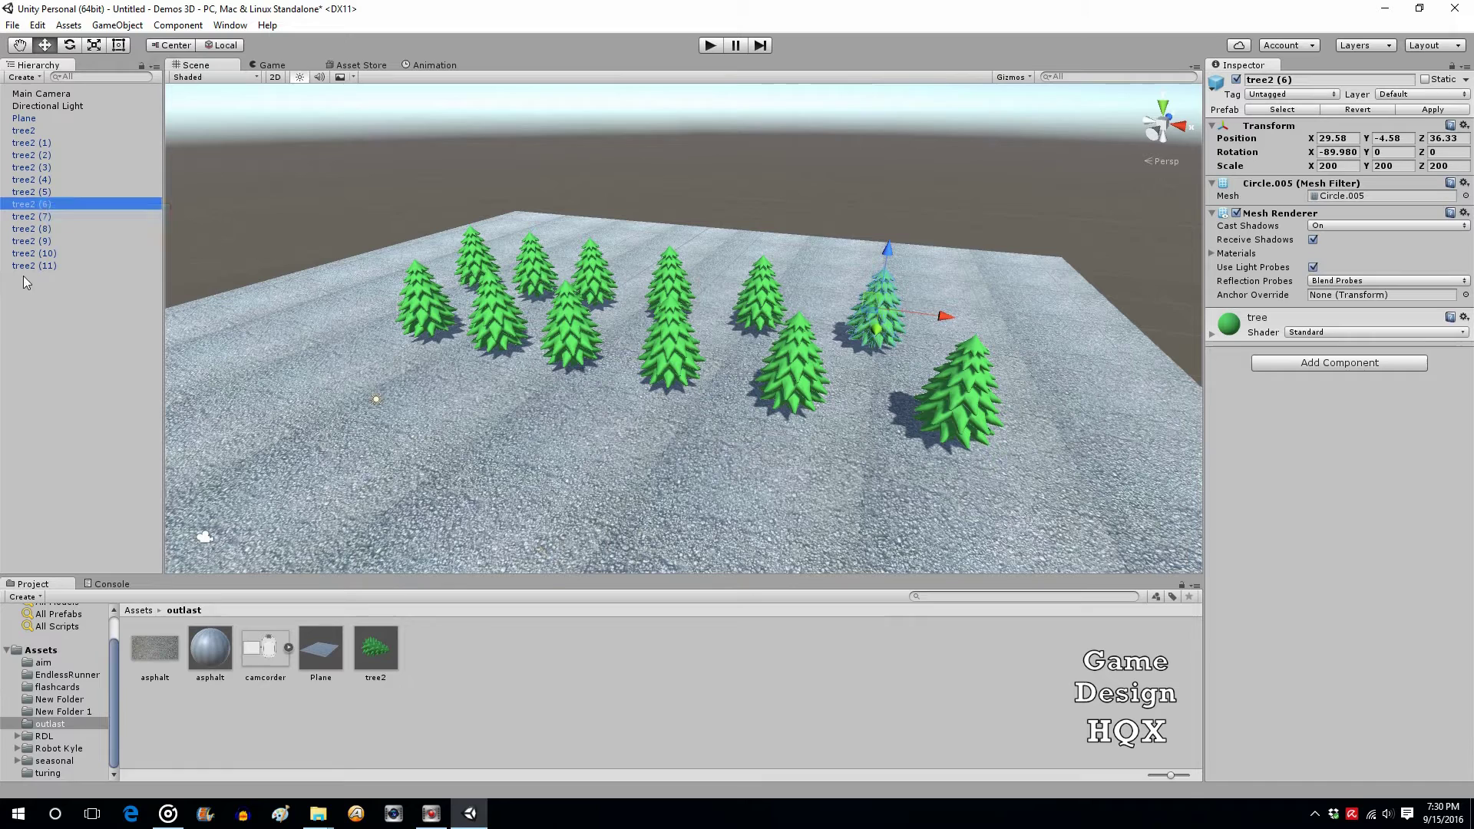
right_click(25, 282)
left_click(53, 320)
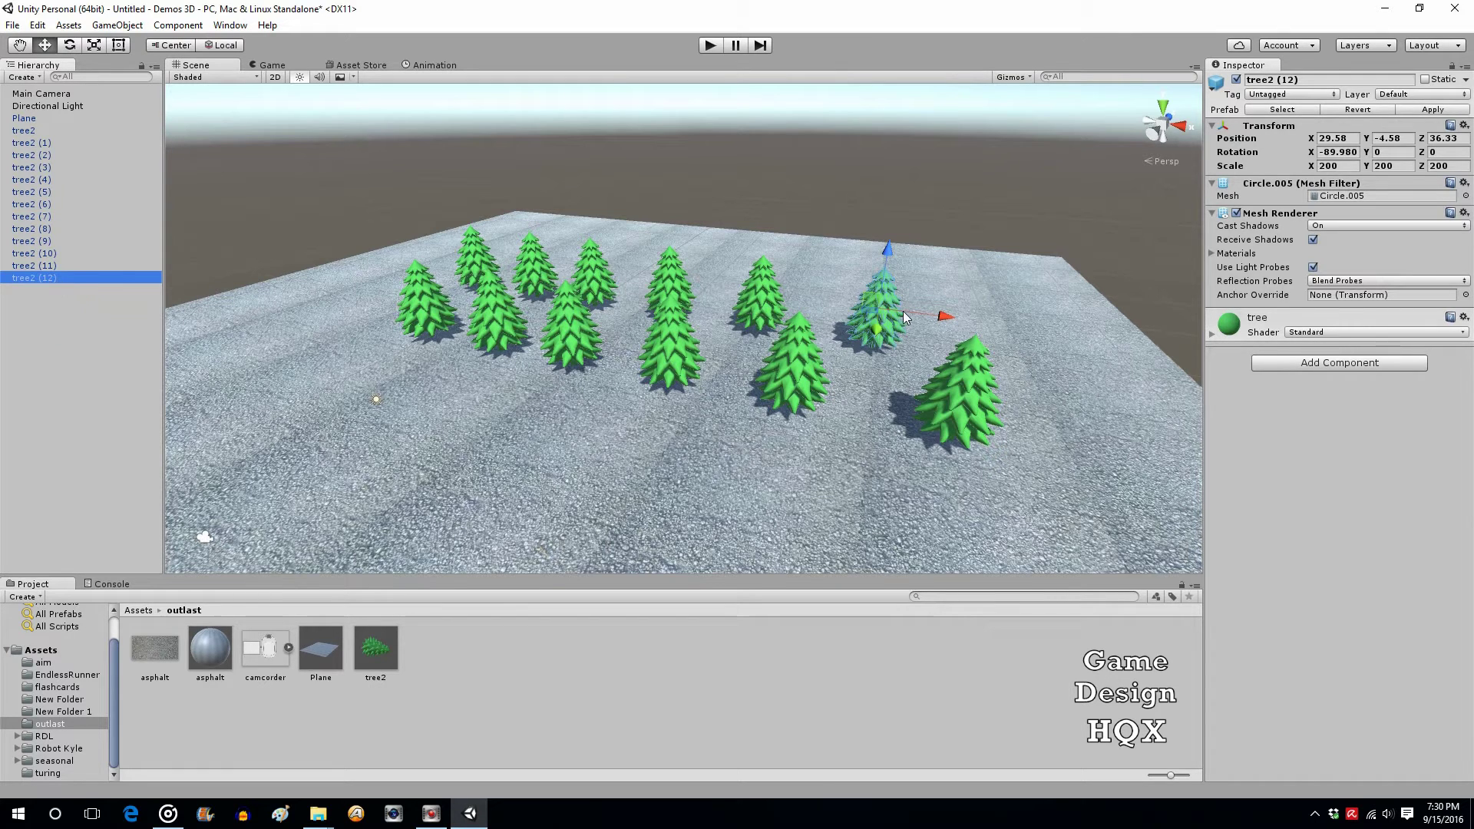
left_click_drag(946, 318, 1050, 353)
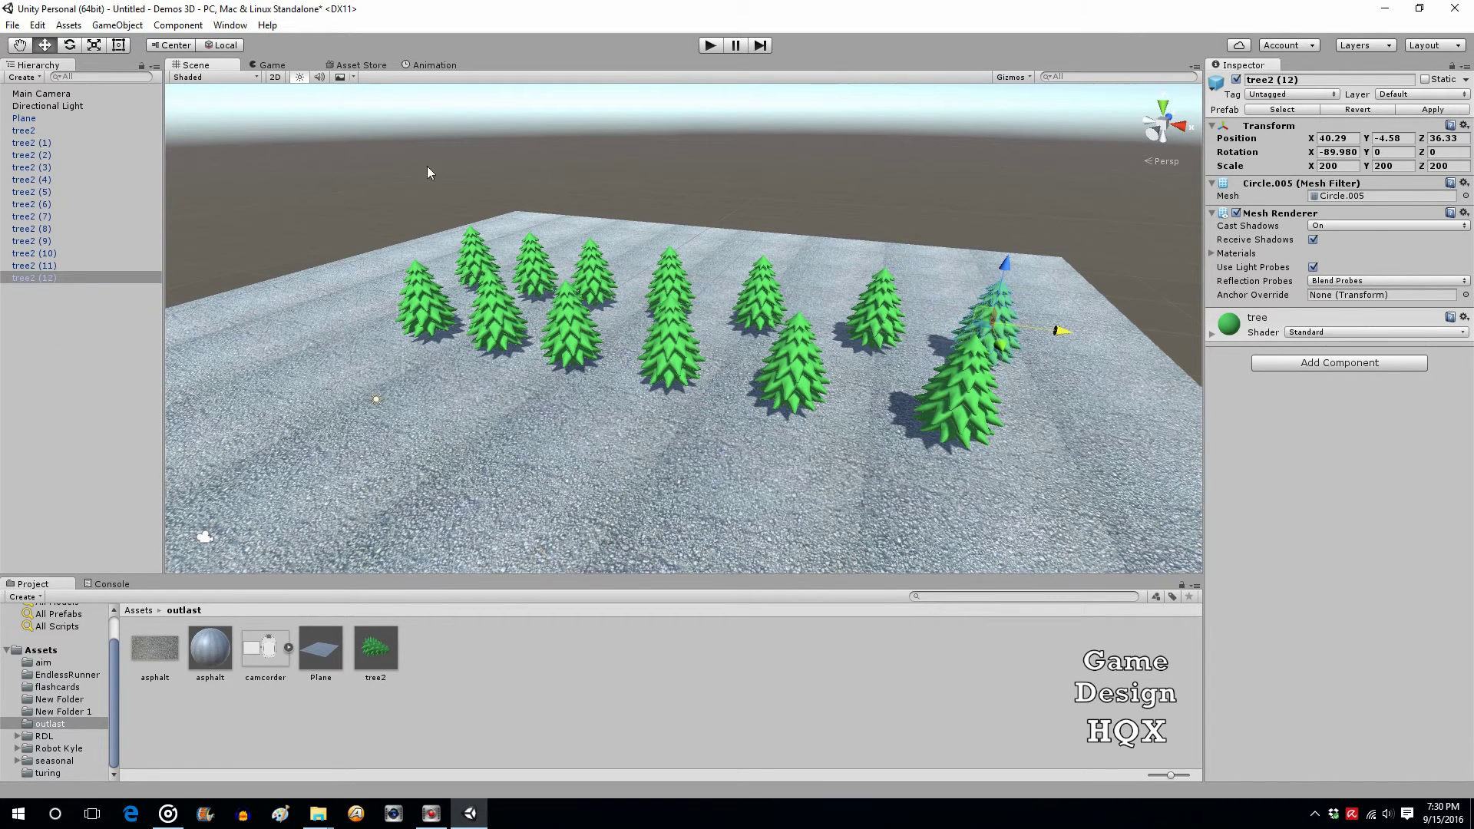
left_click(42, 94)
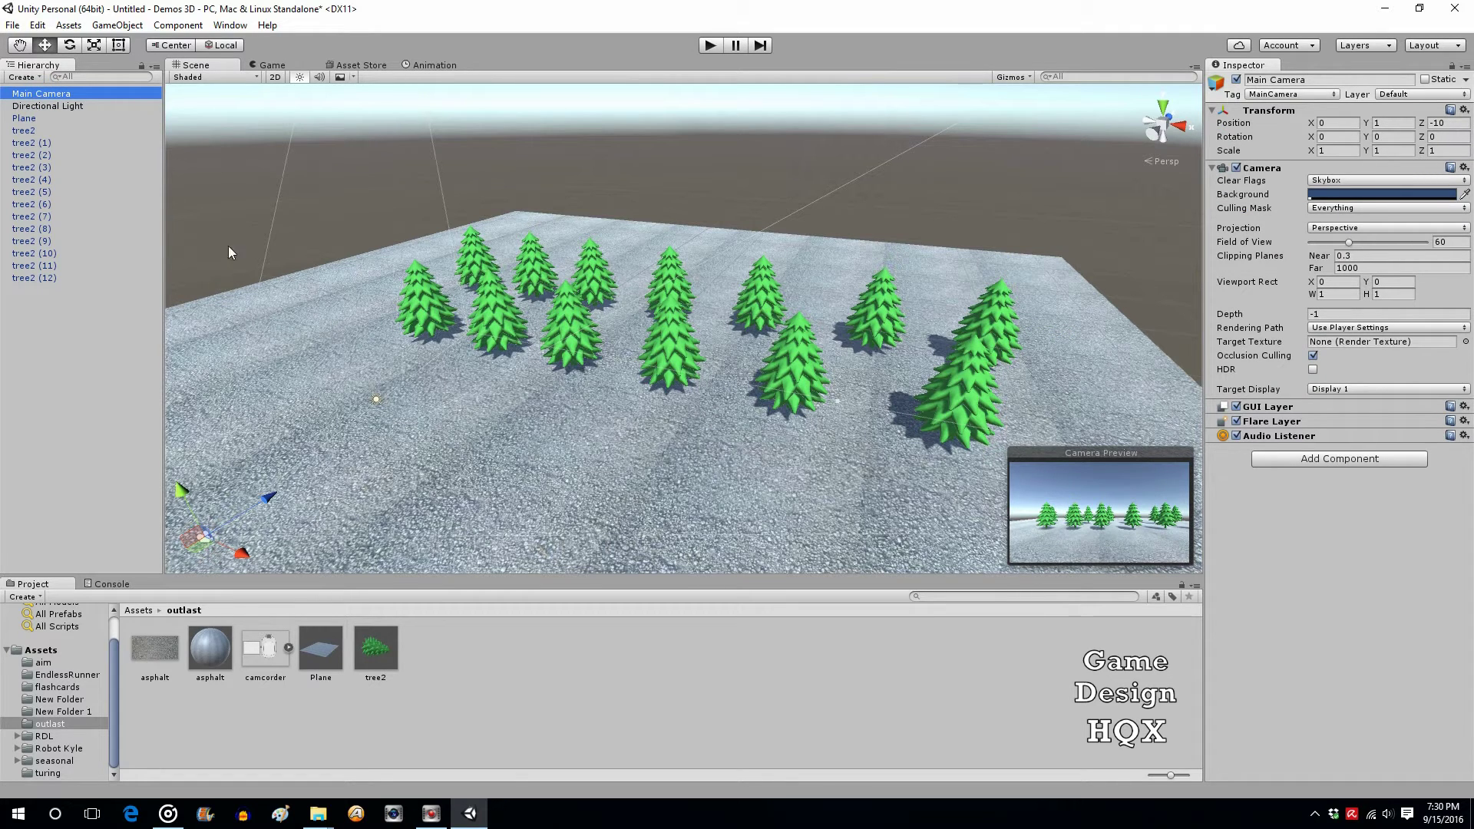
Duplicate the front-left tree2 (2) as tree2 (13) and move it left, to X -30.92
left_click(32, 193)
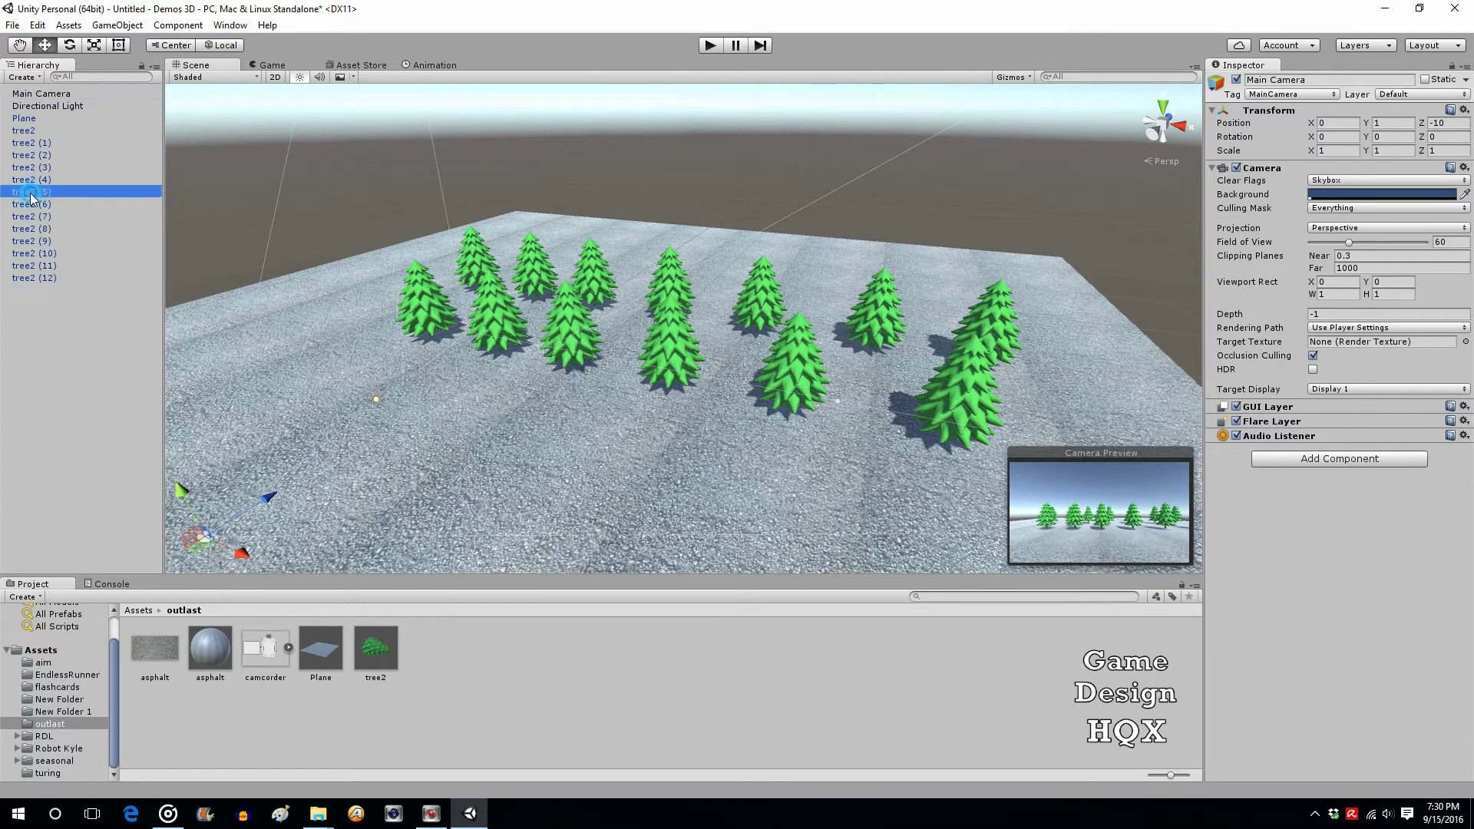
left_click(421, 300)
right_click(86, 155)
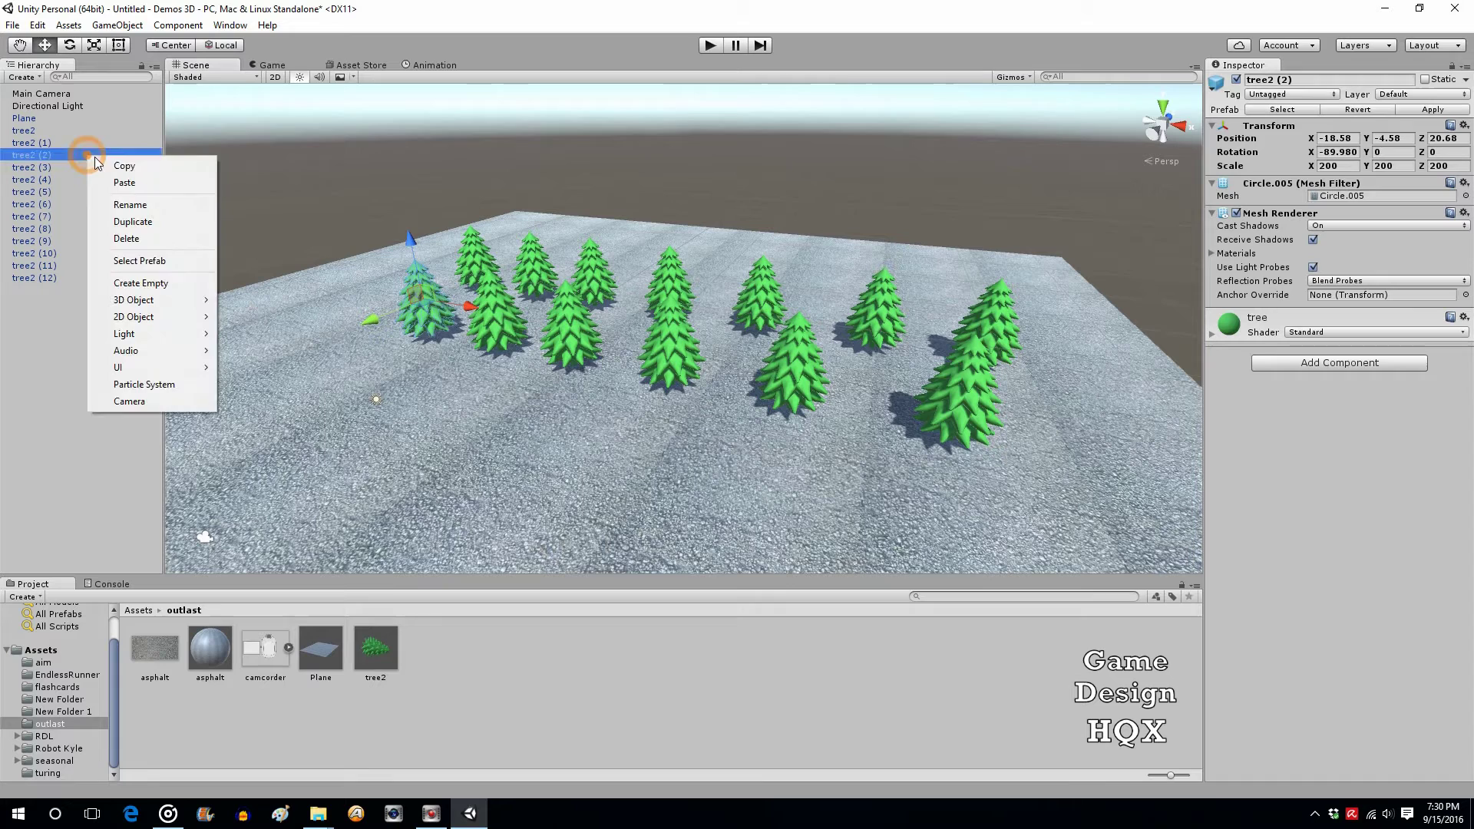
left_click(70, 317)
right_click(70, 318)
left_click(96, 345)
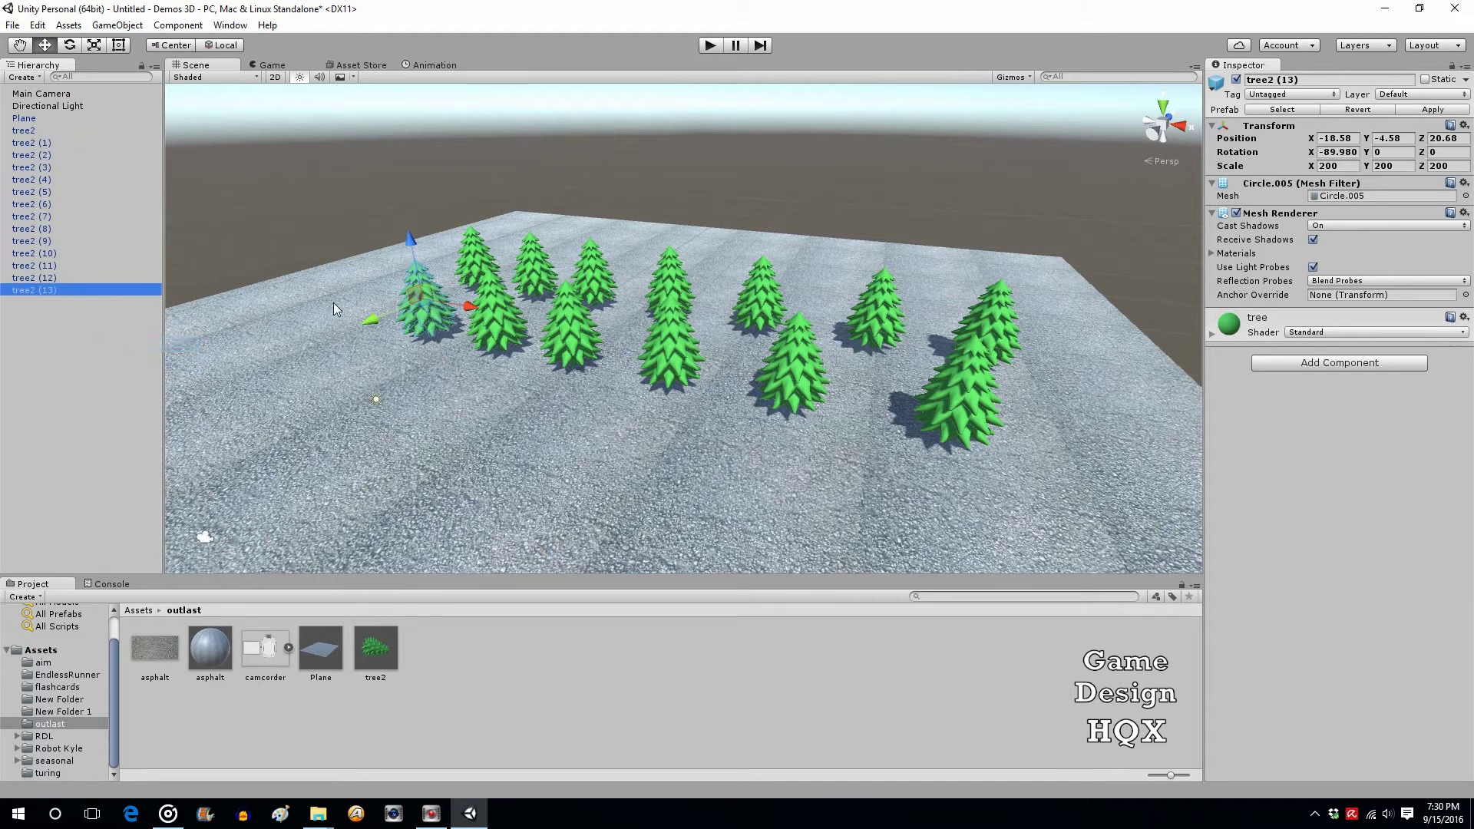
left_click_drag(462, 307, 376, 295)
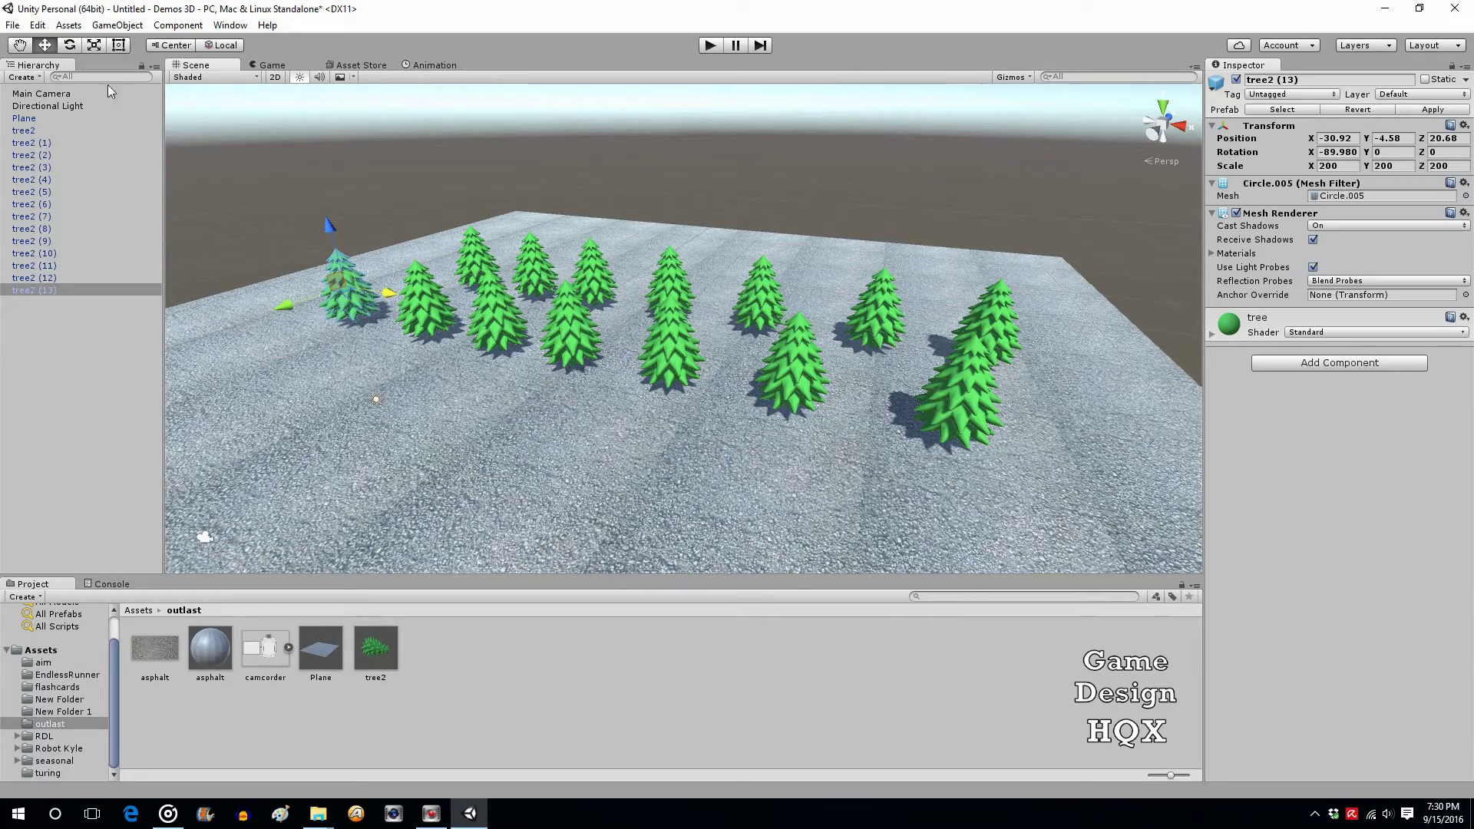
Frame the tree rows and drop the camcorder sprite into the scene at 0, 0, 0
left_click(19, 45)
left_click_drag(375, 323, 673, 331)
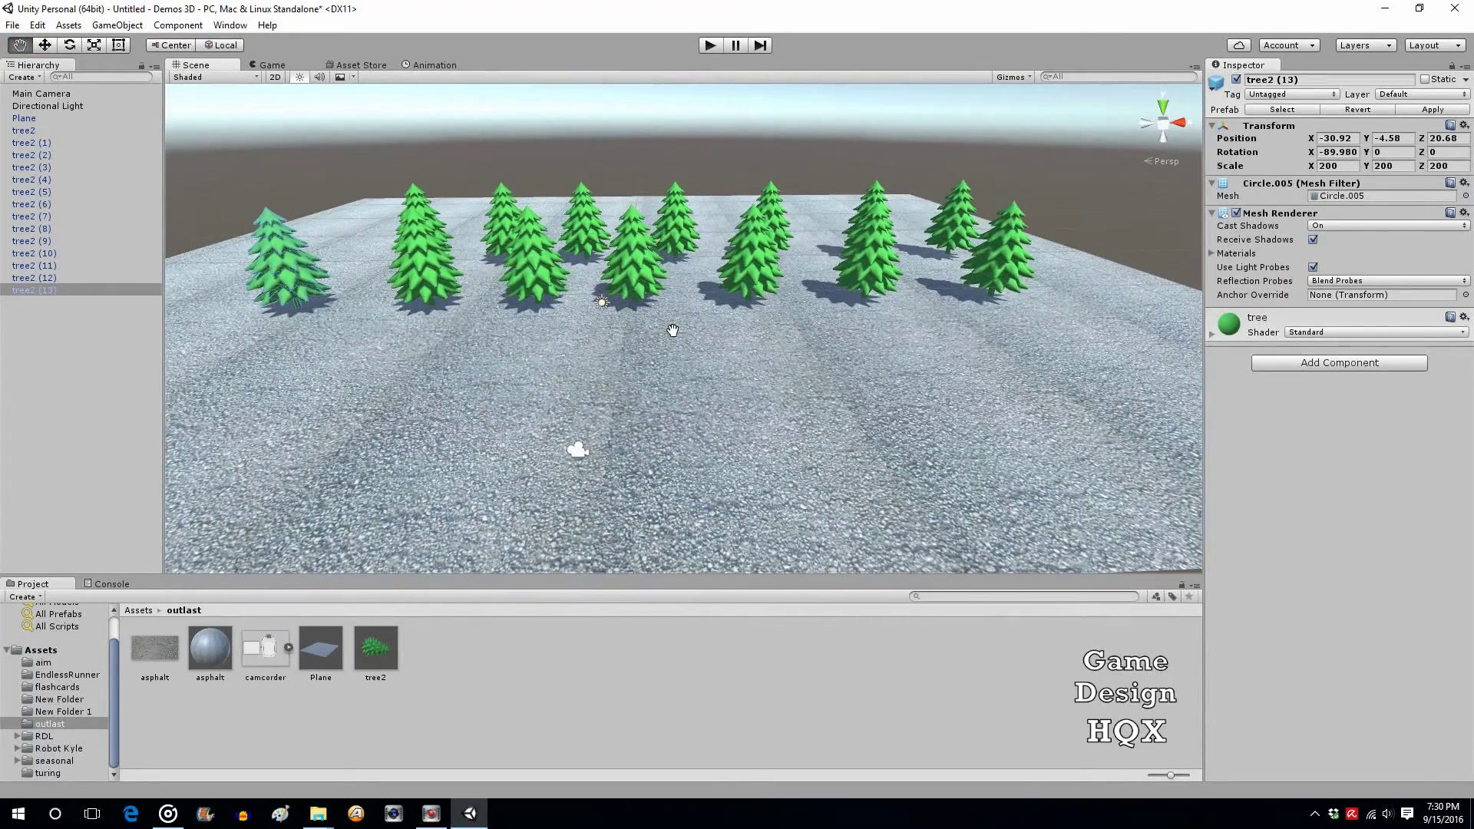
mouse_move(668, 254)
left_mouse_down()
mouse_move(584, 230)
mouse_move(668, 240)
left_mouse_up()
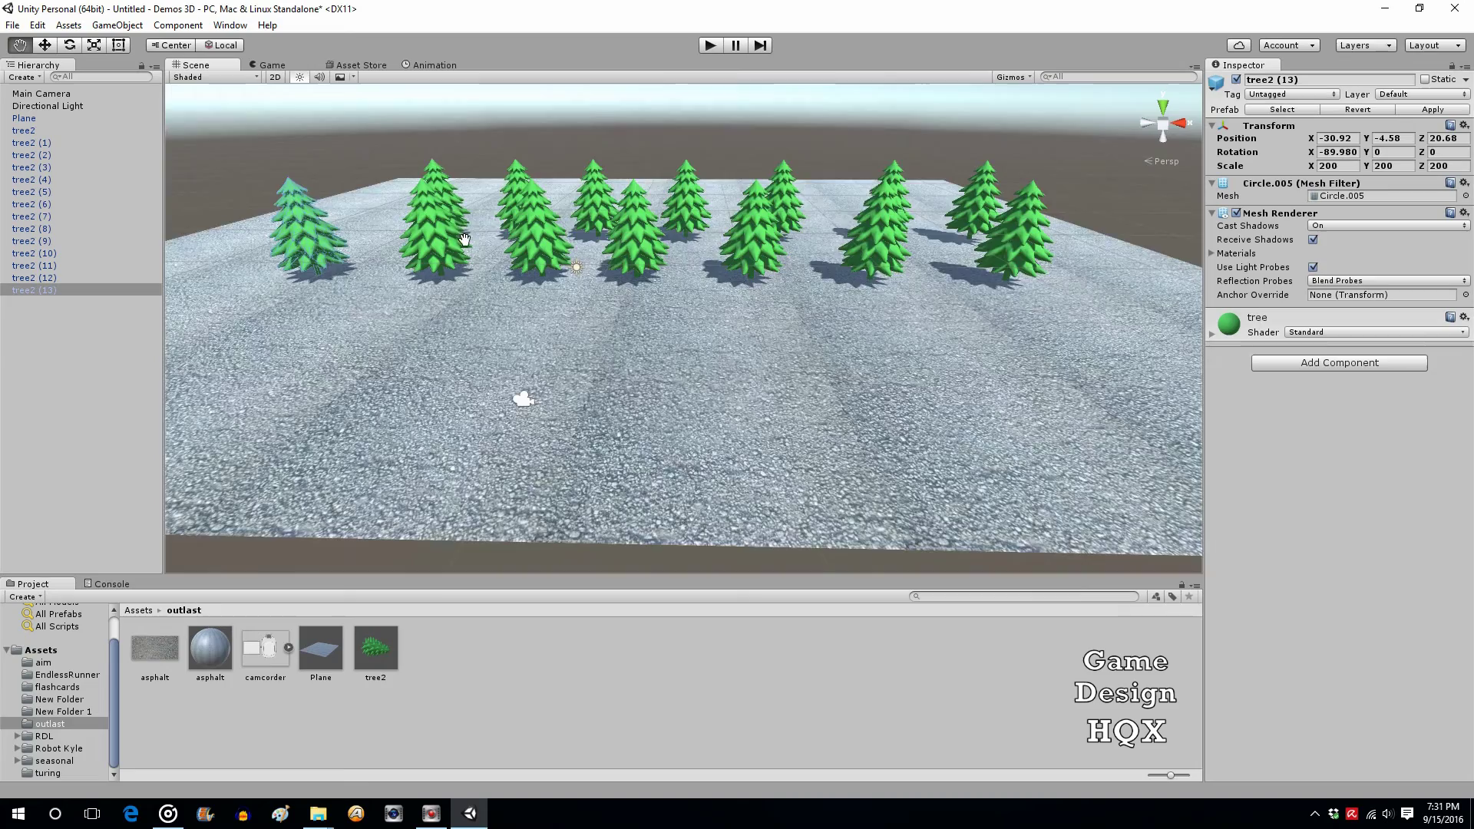
left_click_drag(465, 240, 476, 278)
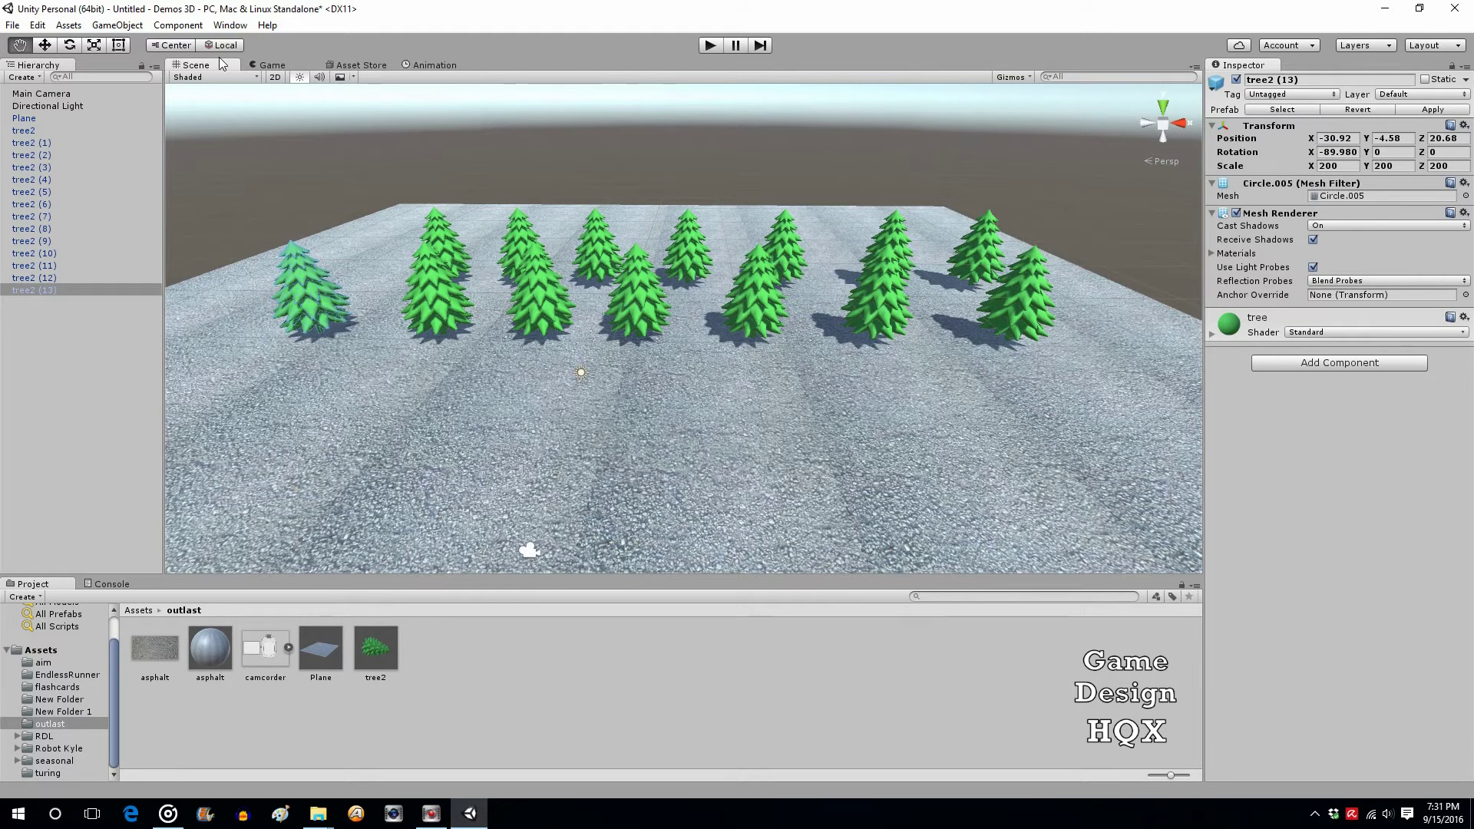
left_click_drag(265, 648, 100, 444)
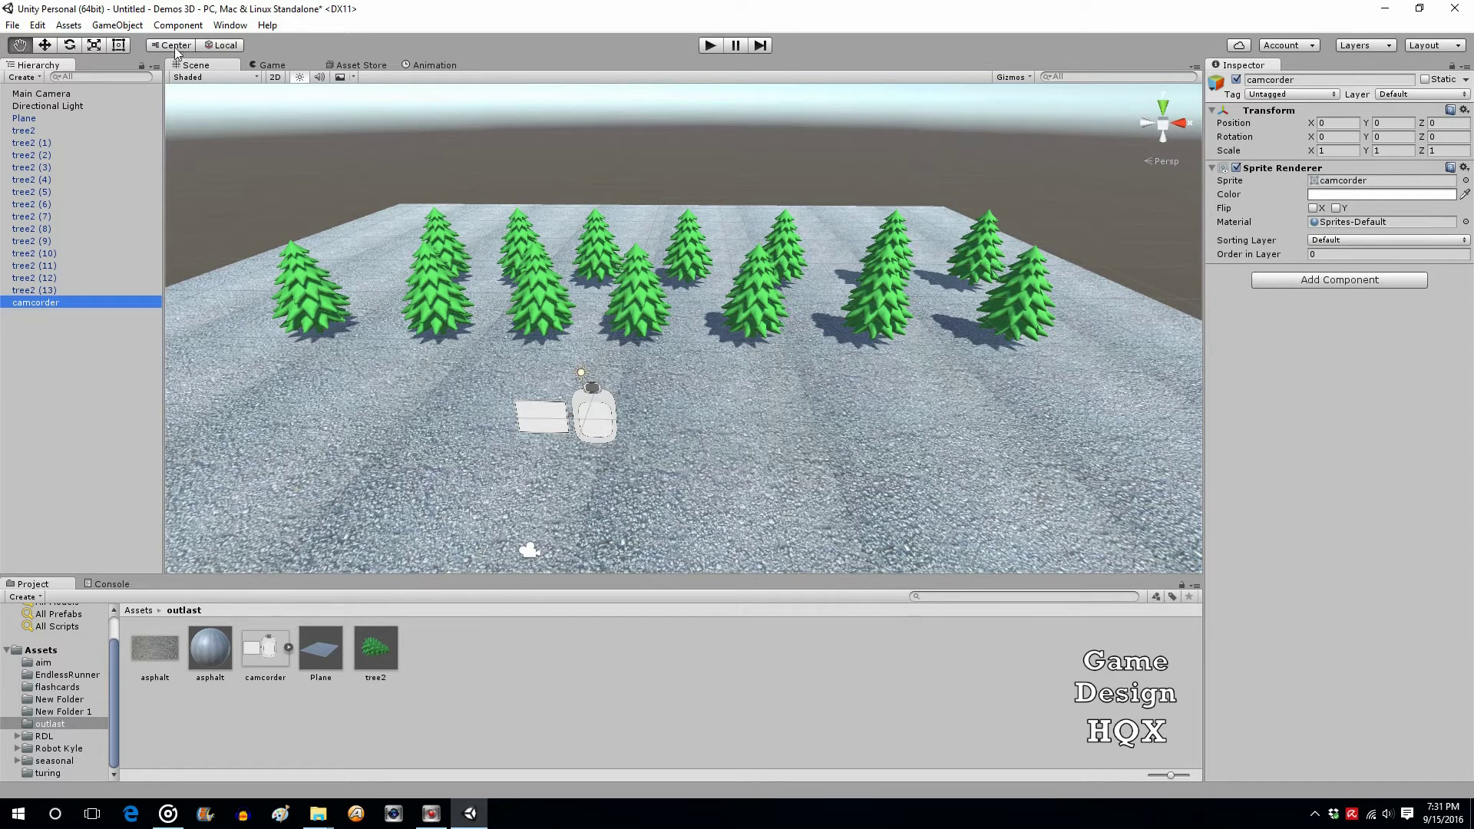
Drag the camcorder sprite along Z toward Main Camera and check its preview
left_click(39, 95)
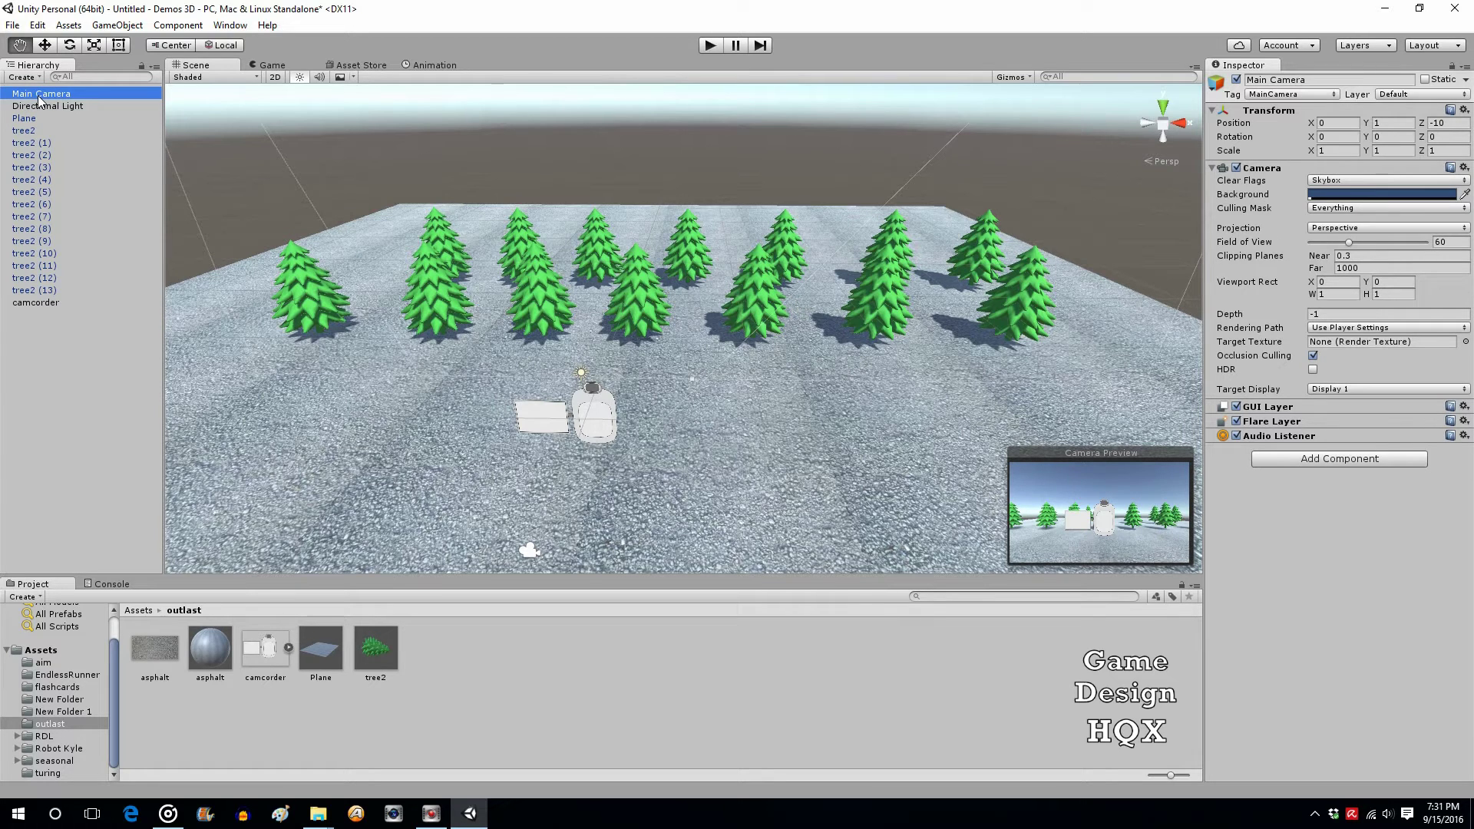
left_click(15, 386)
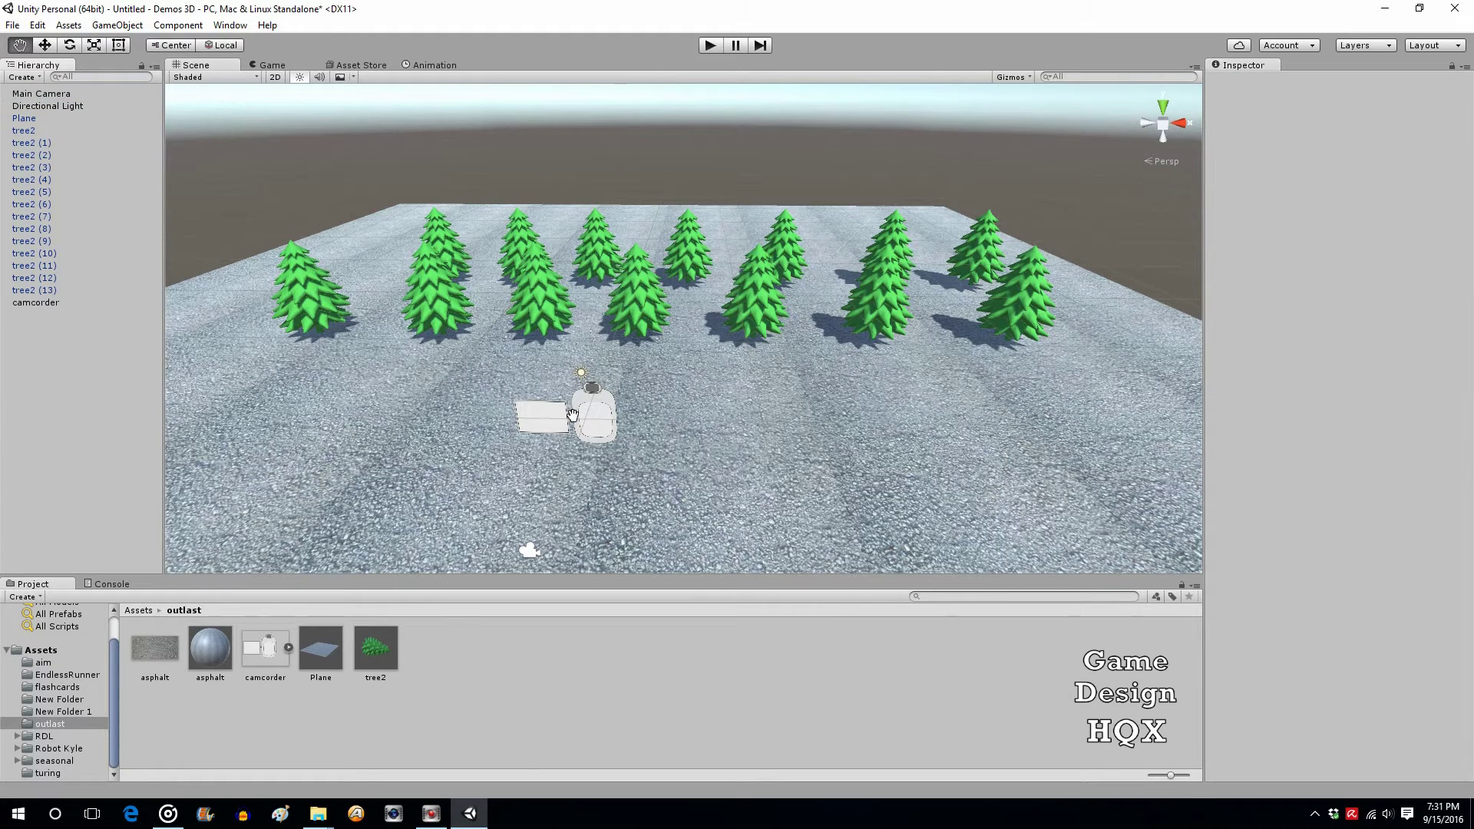
left_click(45, 44)
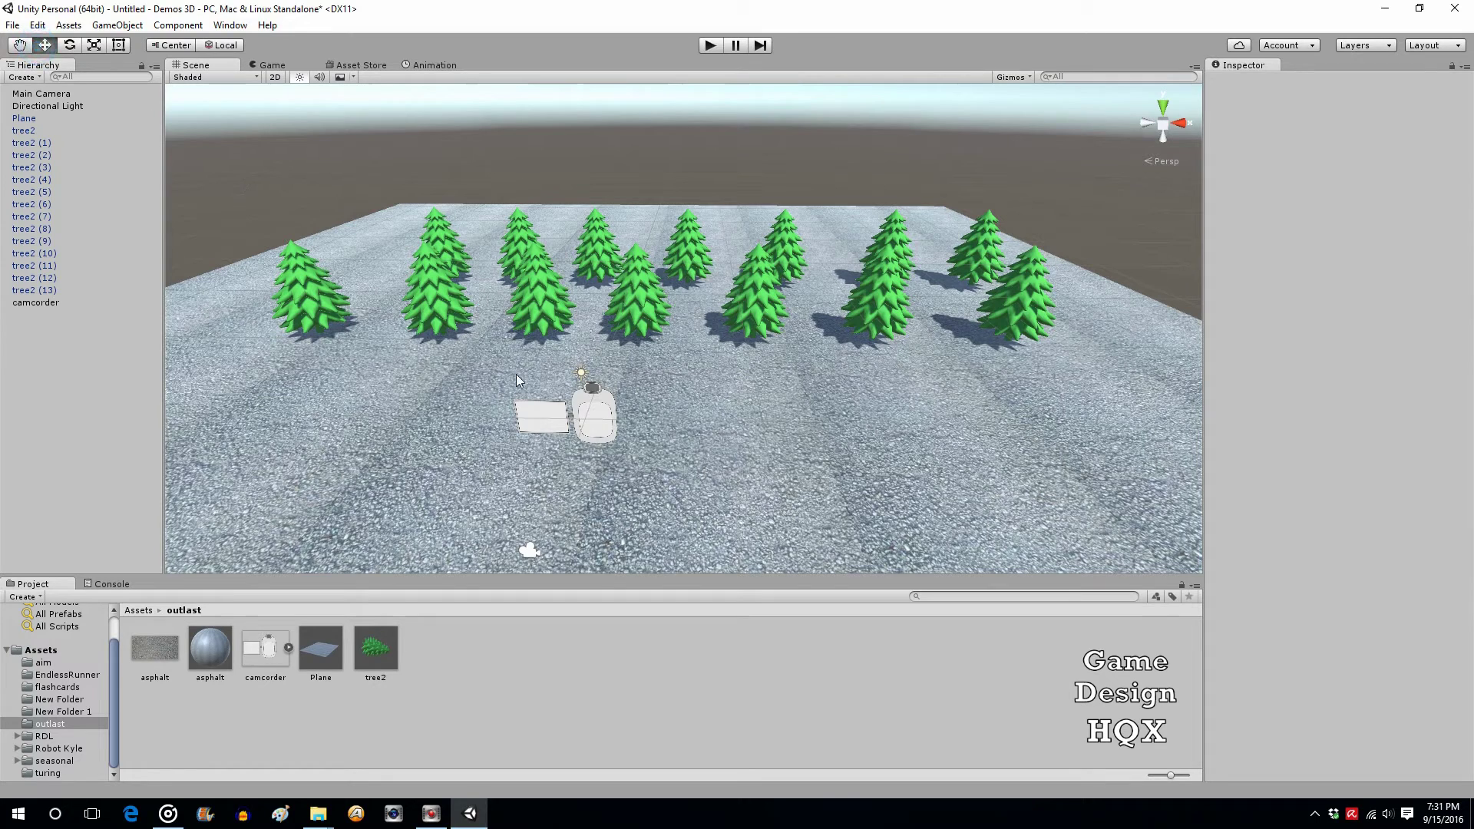
left_click(600, 426)
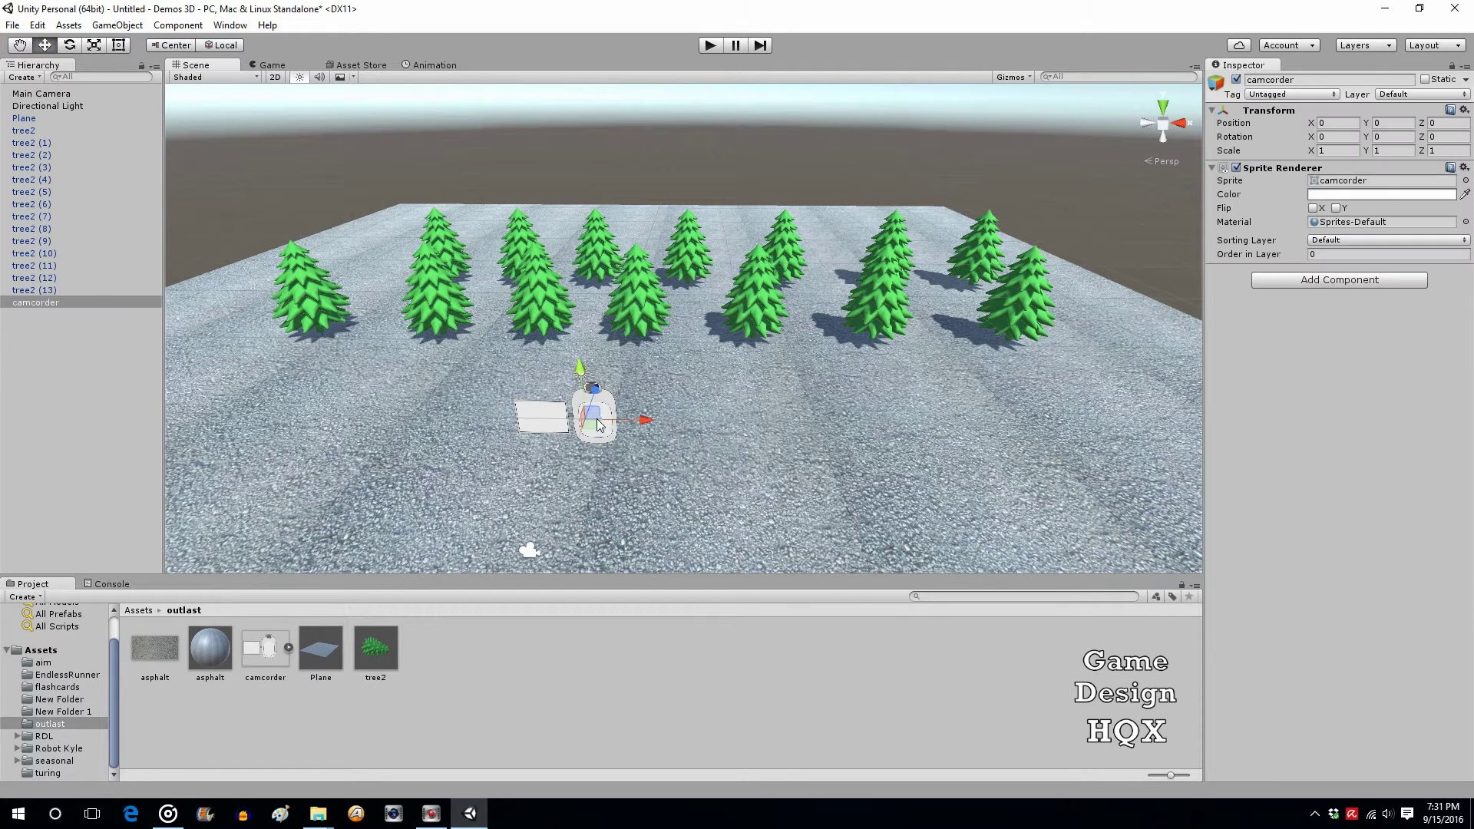
left_click_drag(595, 389, 592, 416)
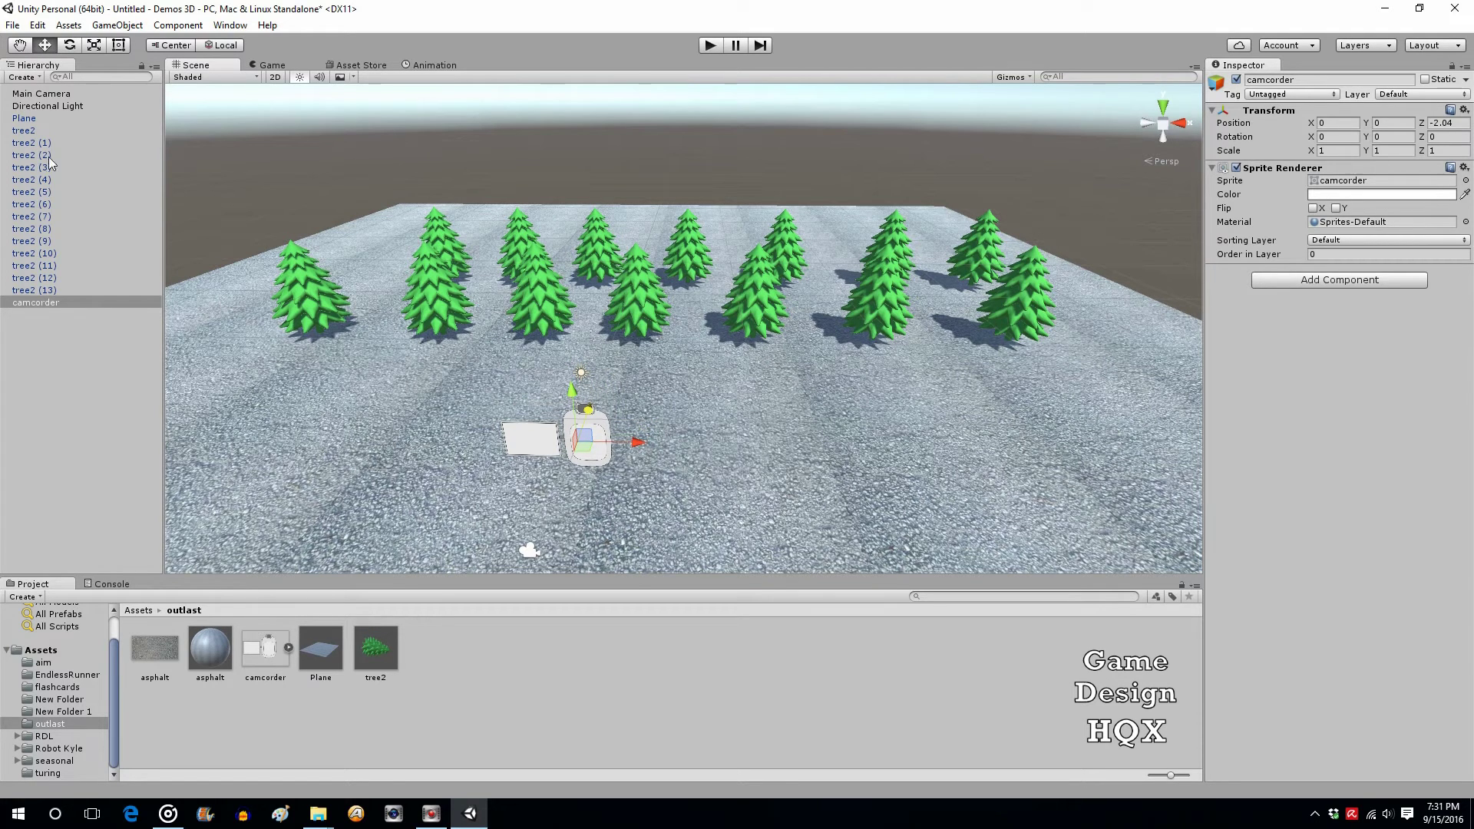
left_click(23, 94)
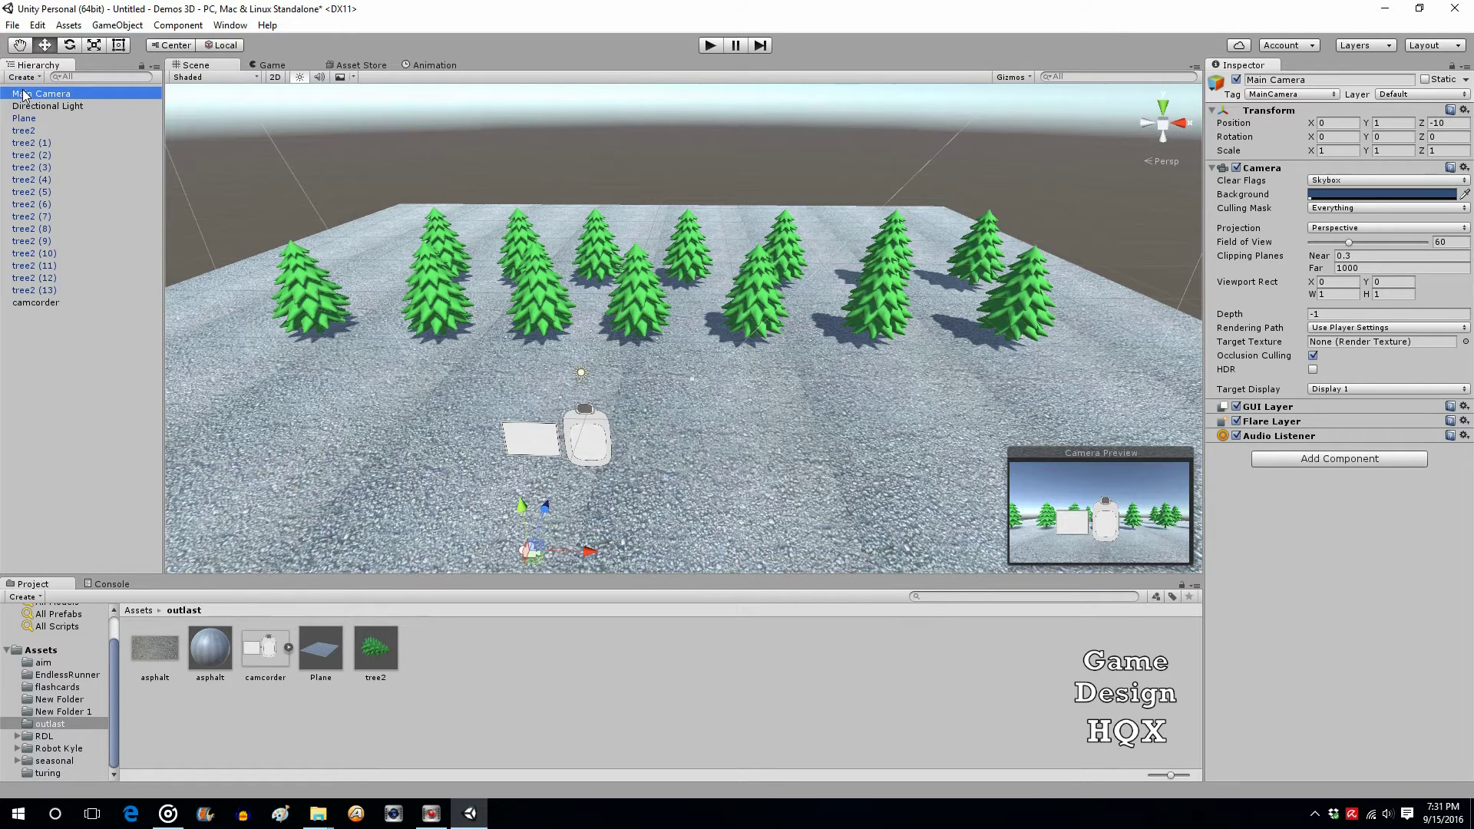
Move the camcorder further toward the main camera, to 1.51, 0, -4.63
left_click(101, 345)
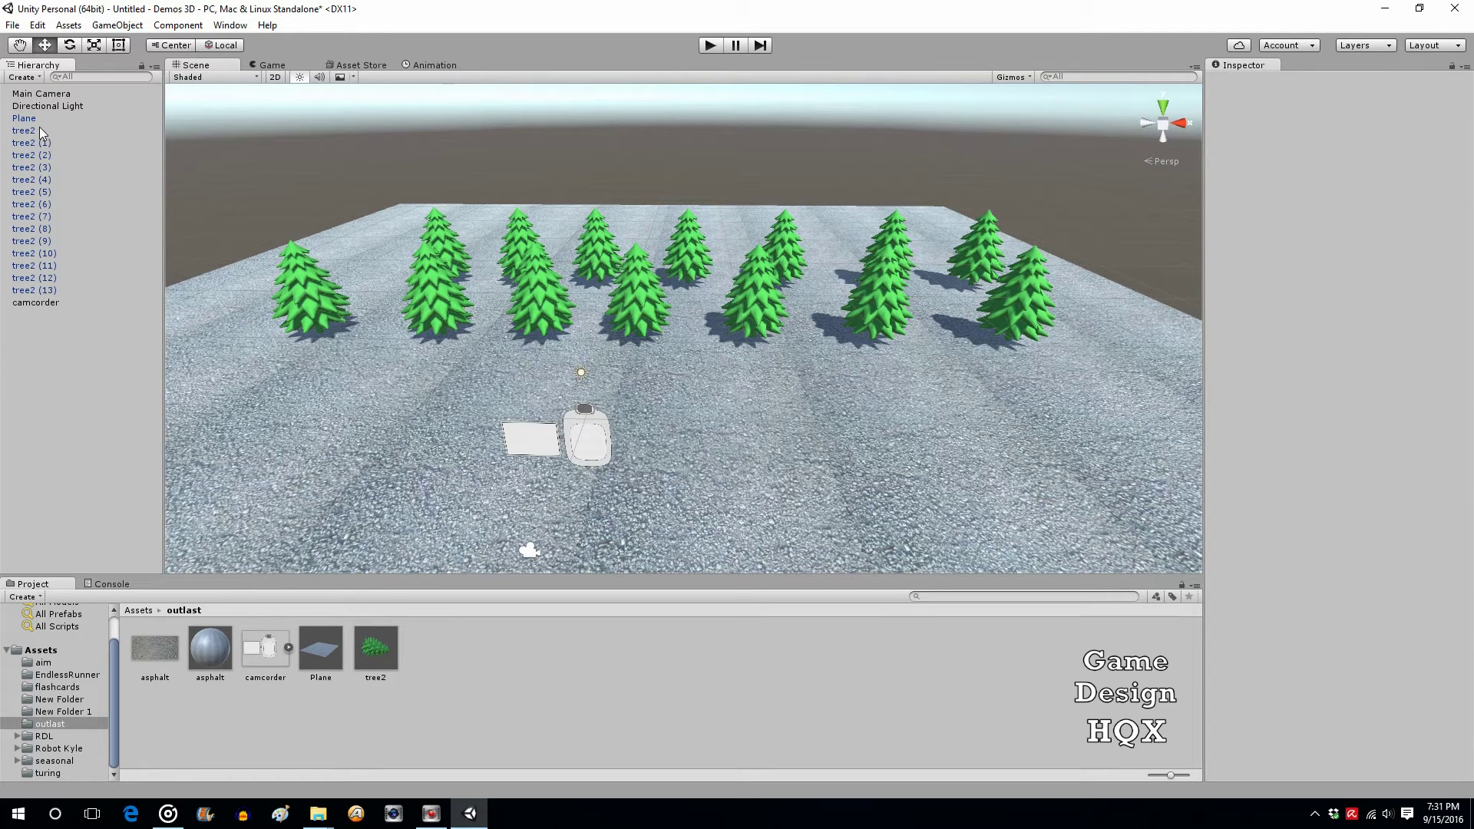
left_click(48, 301)
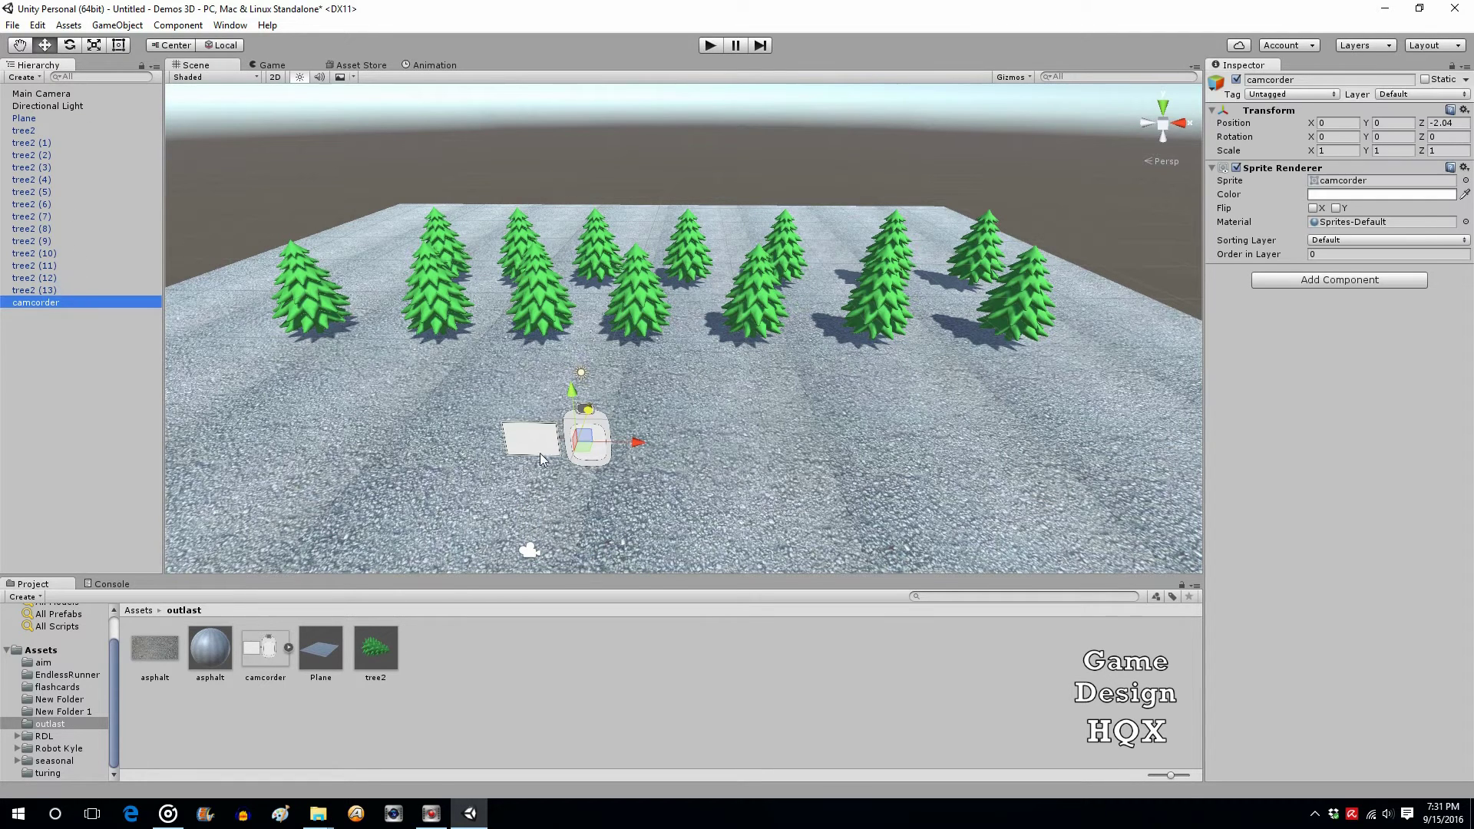
left_click(593, 415)
left_click_drag(593, 415, 657, 490)
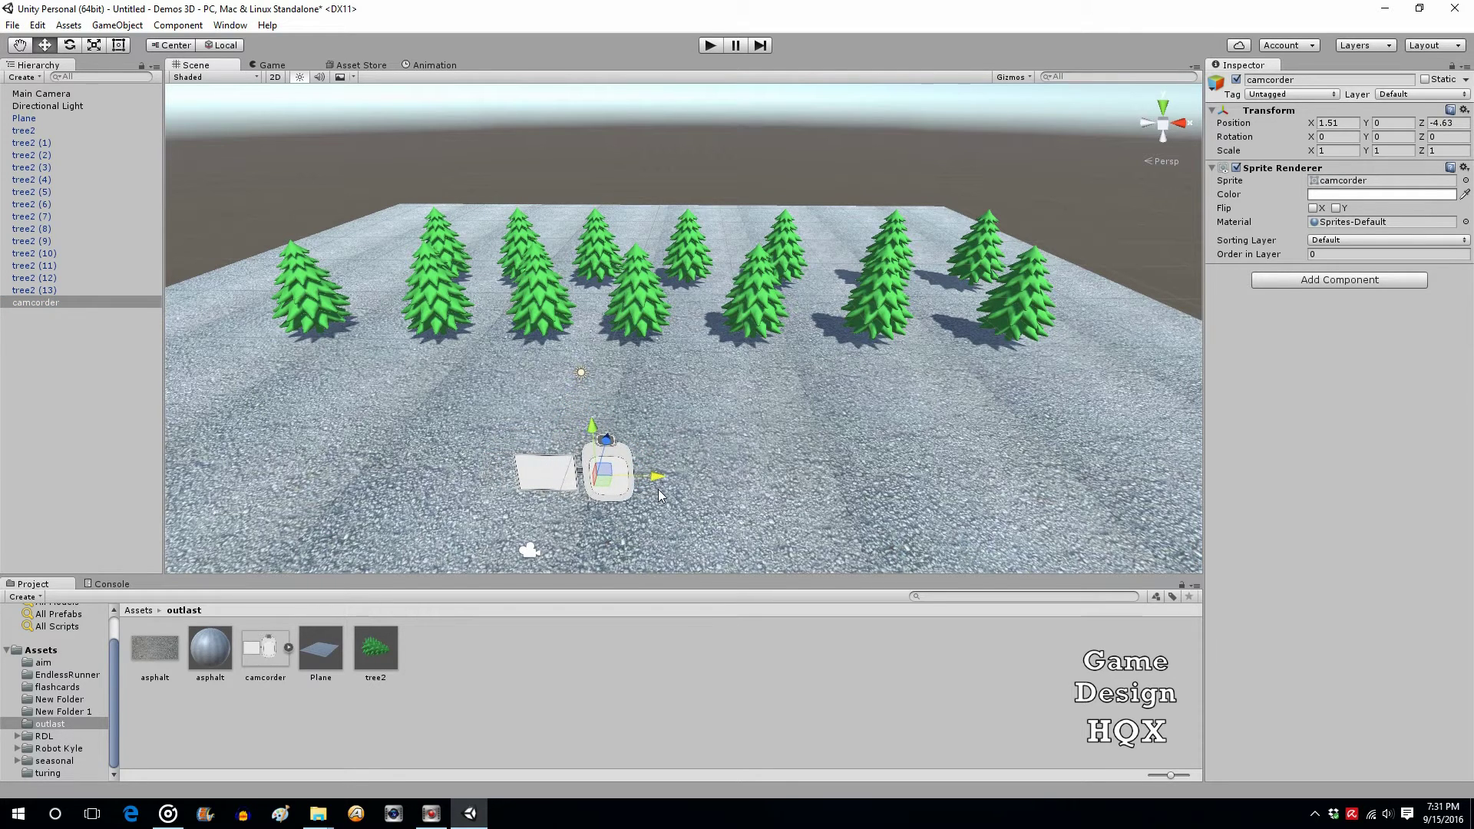
left_click(46, 94)
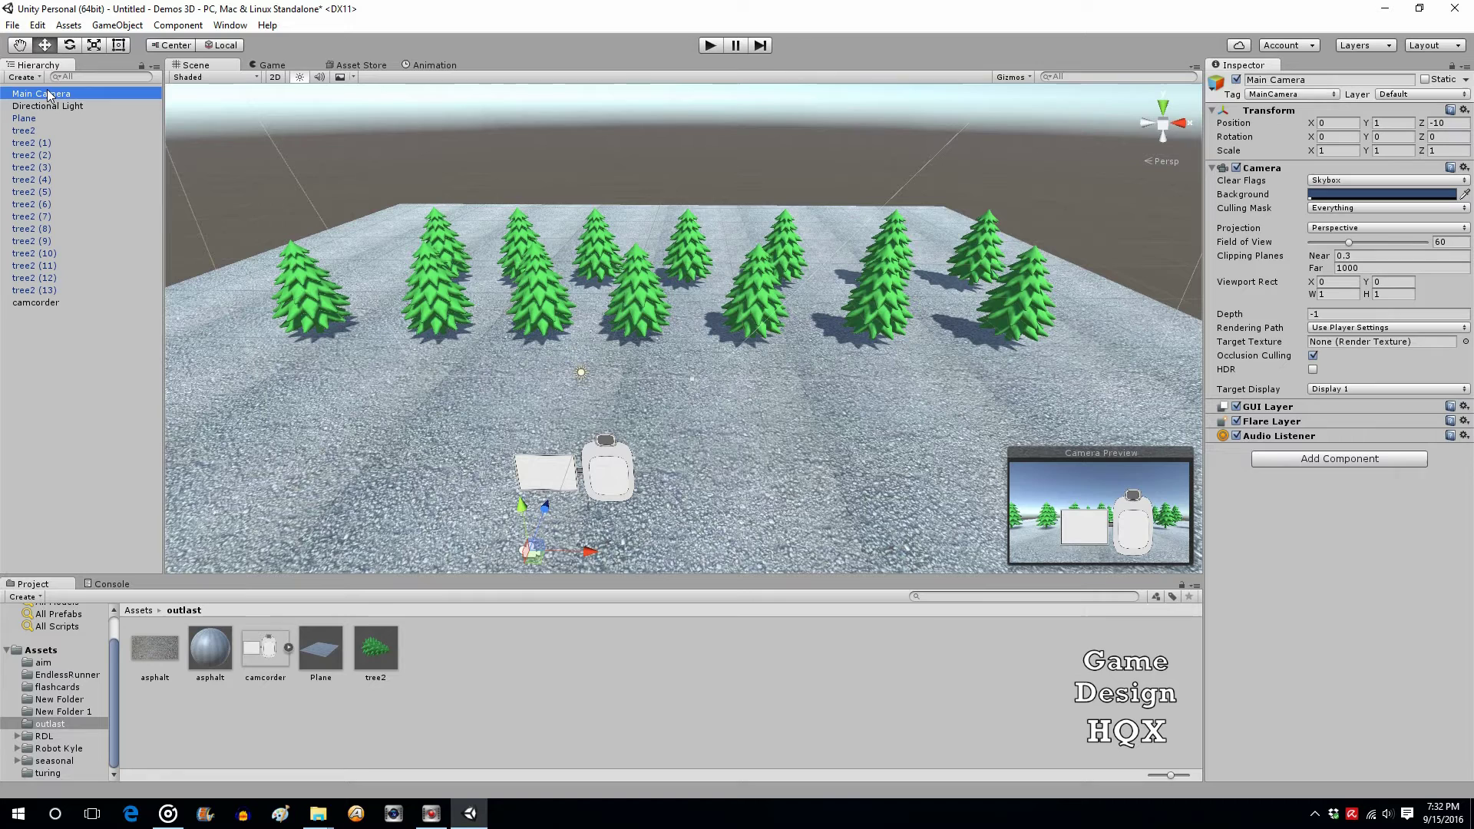
left_click(47, 93)
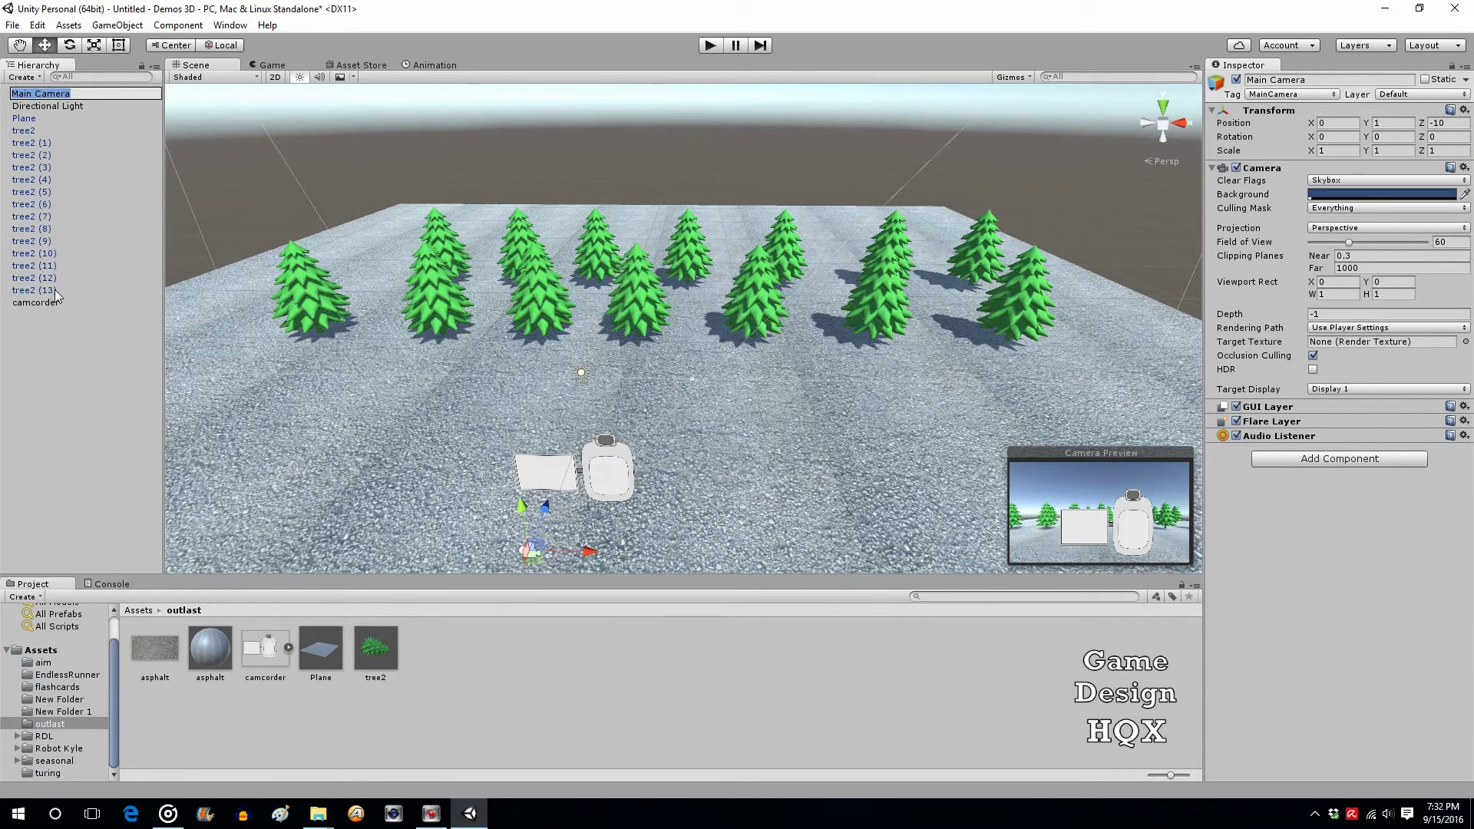
left_click(60, 328)
Create a new Camera from the GameObject menu and name it 'camcorder Camera'
left_click(119, 25)
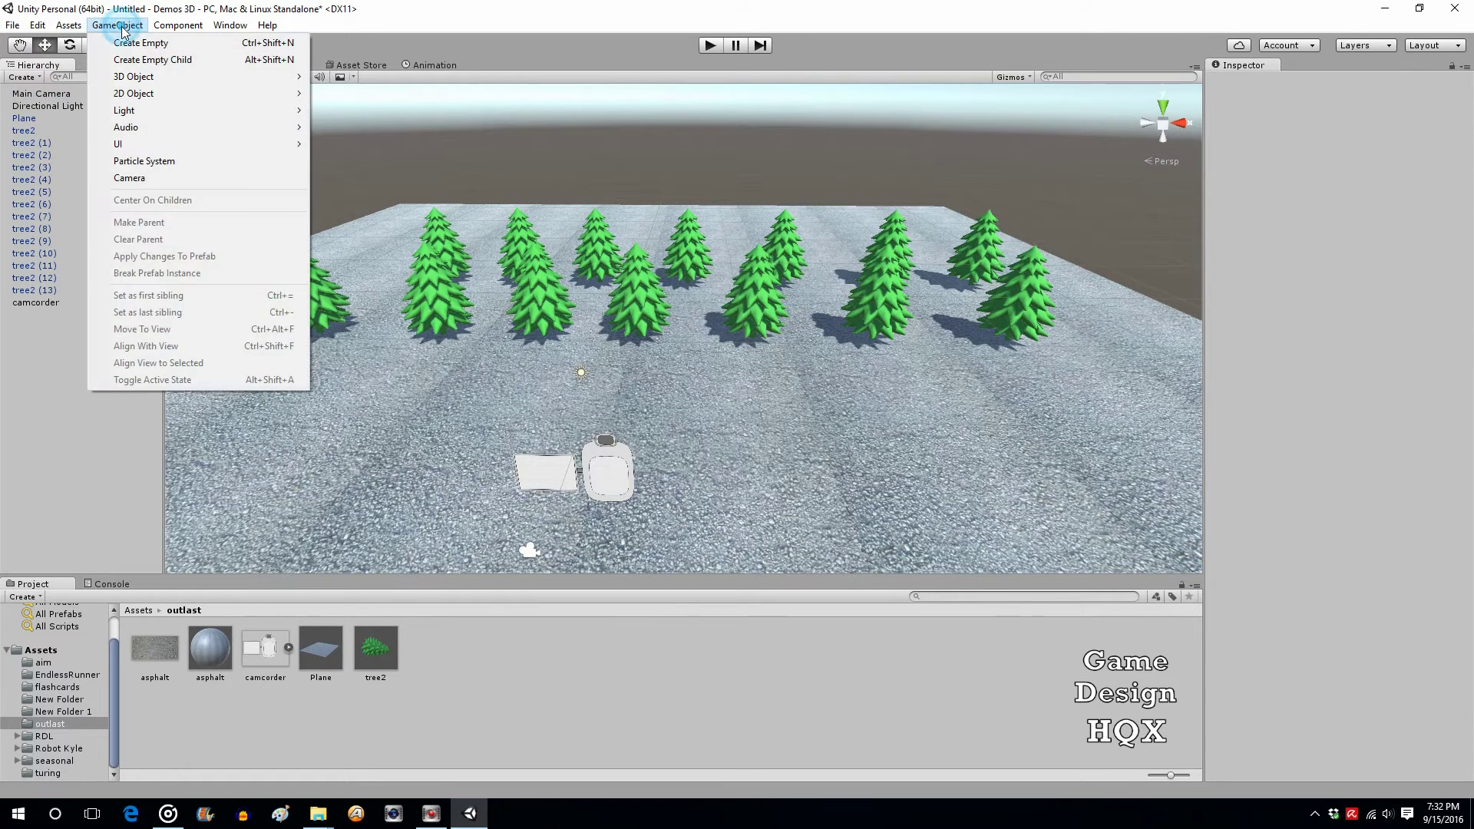
left_click(132, 178)
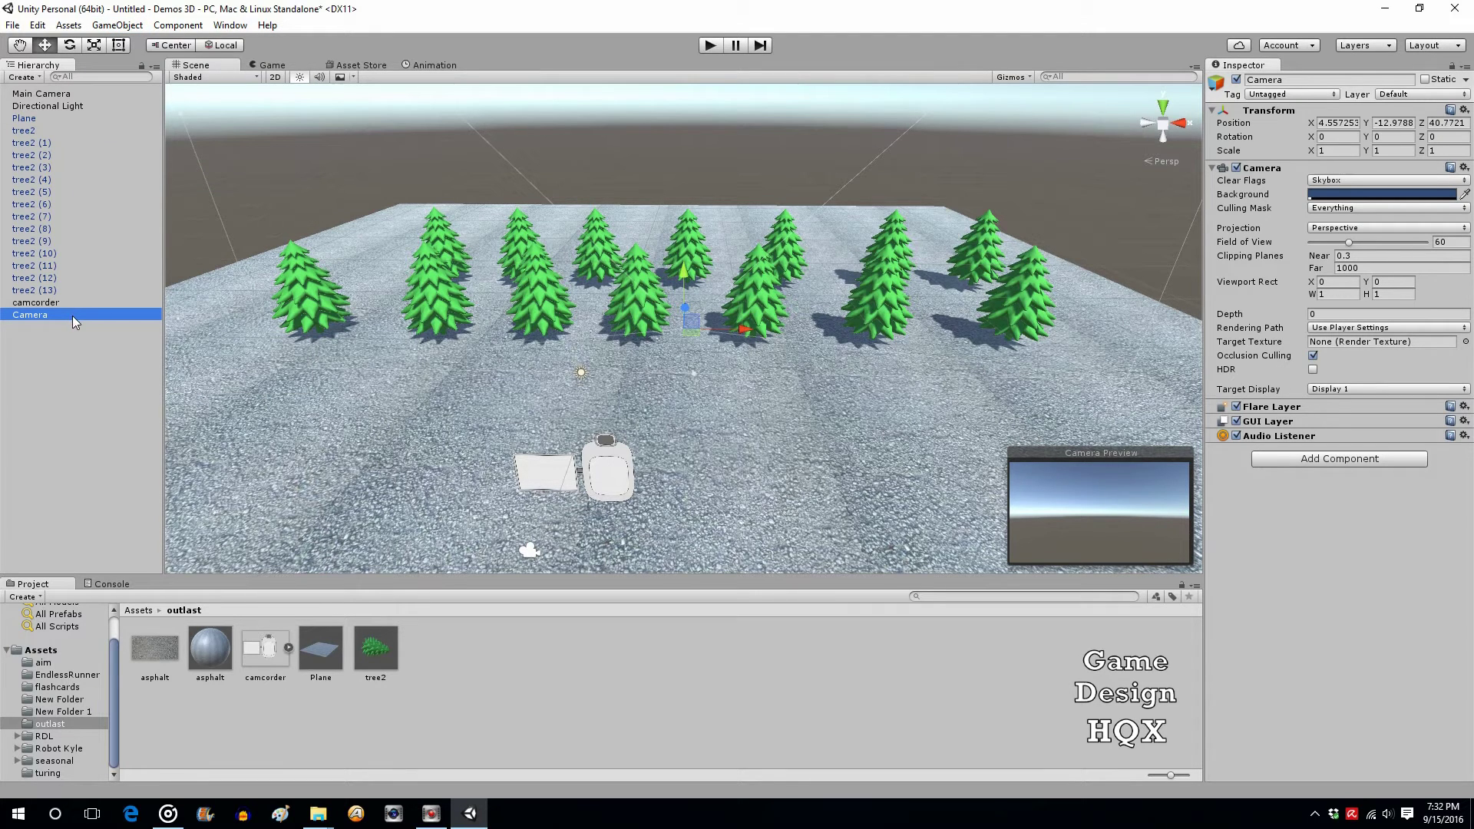
left_click(13, 315)
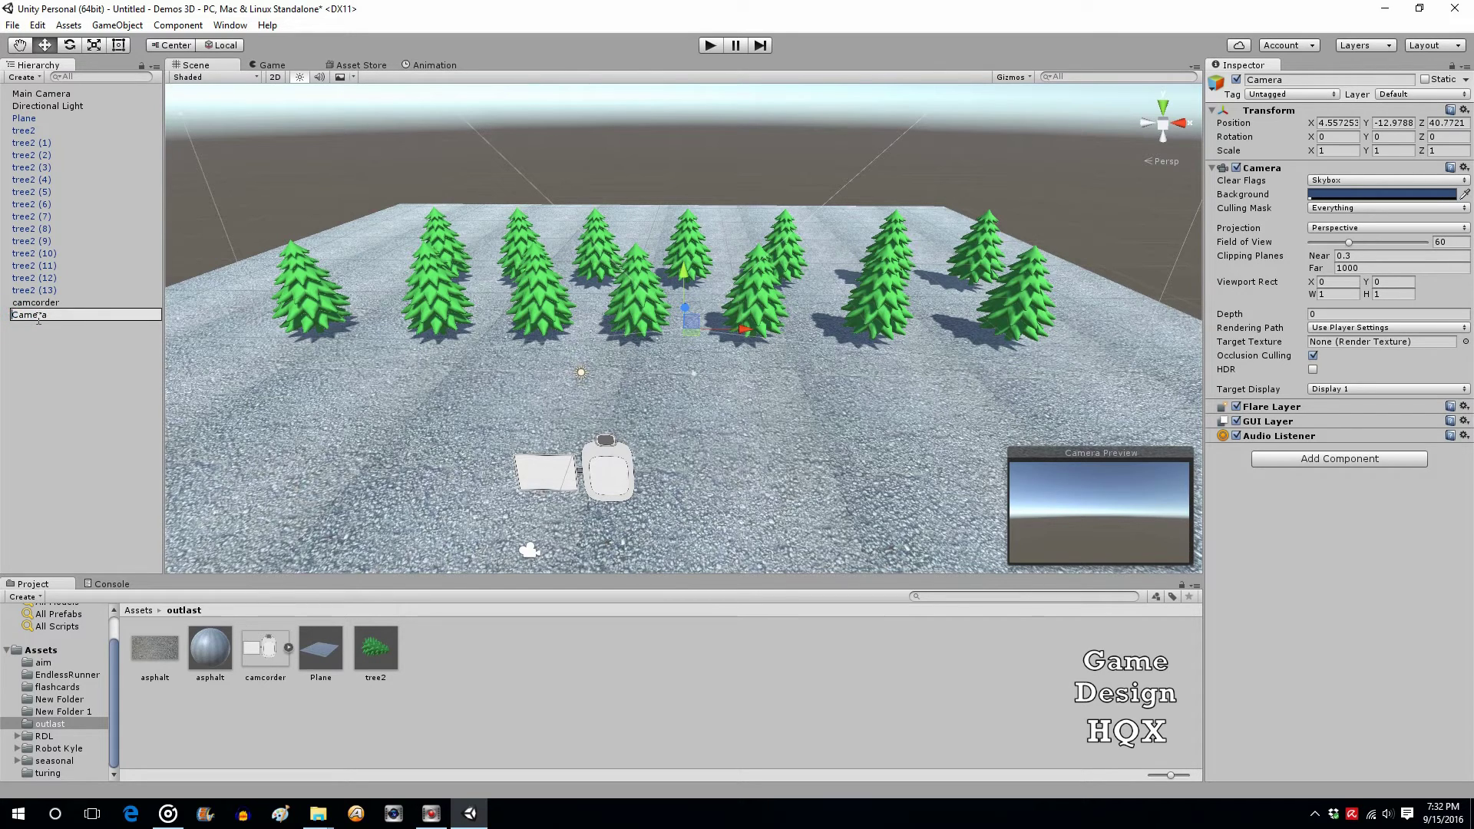
type("camcord")
key("BackSpace")
key("BackSpace")
key("BackSpace")
key("BackSpace")
type("corder")
left_click(37, 362)
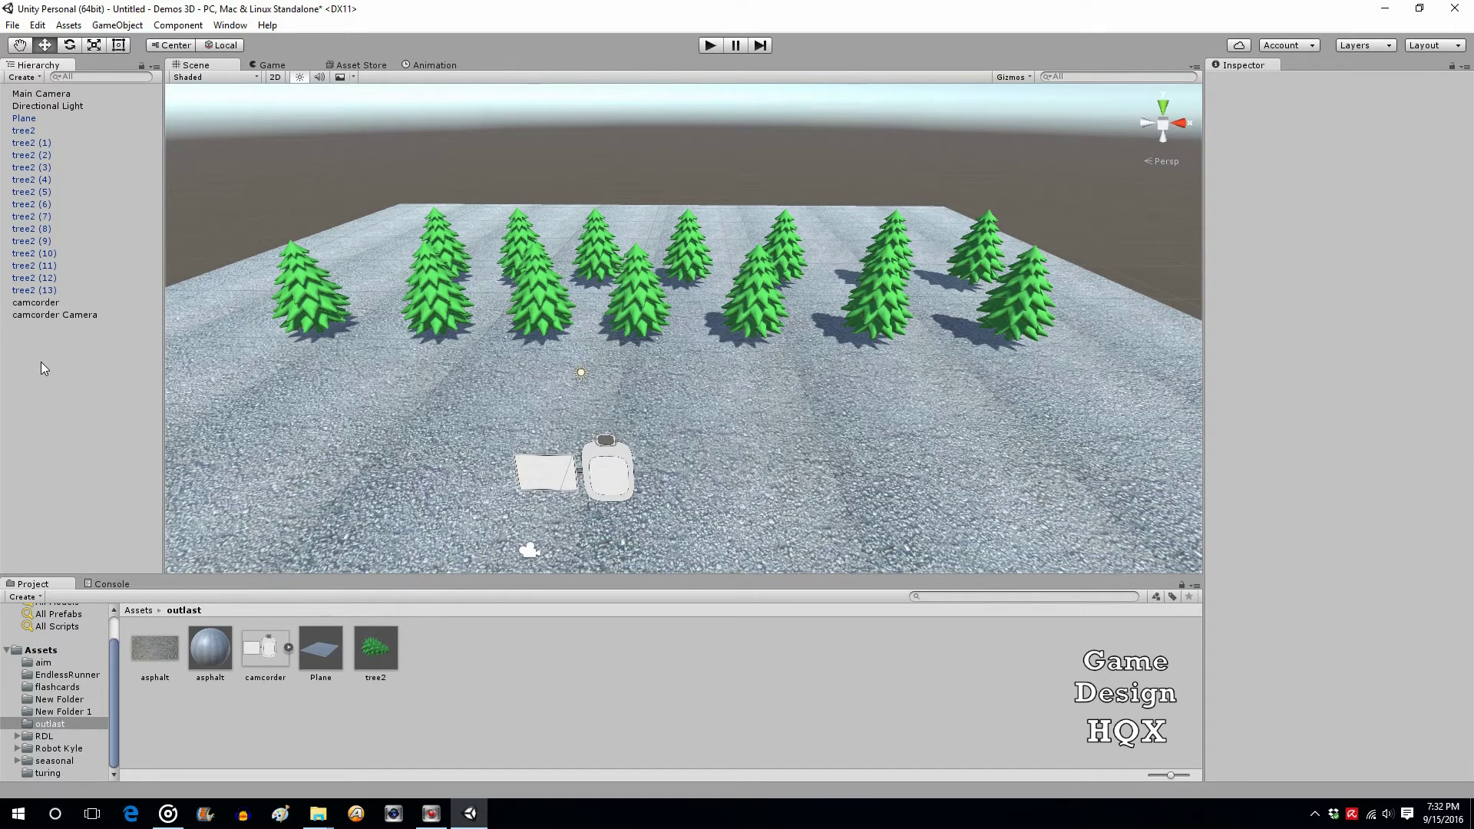
left_click(80, 314)
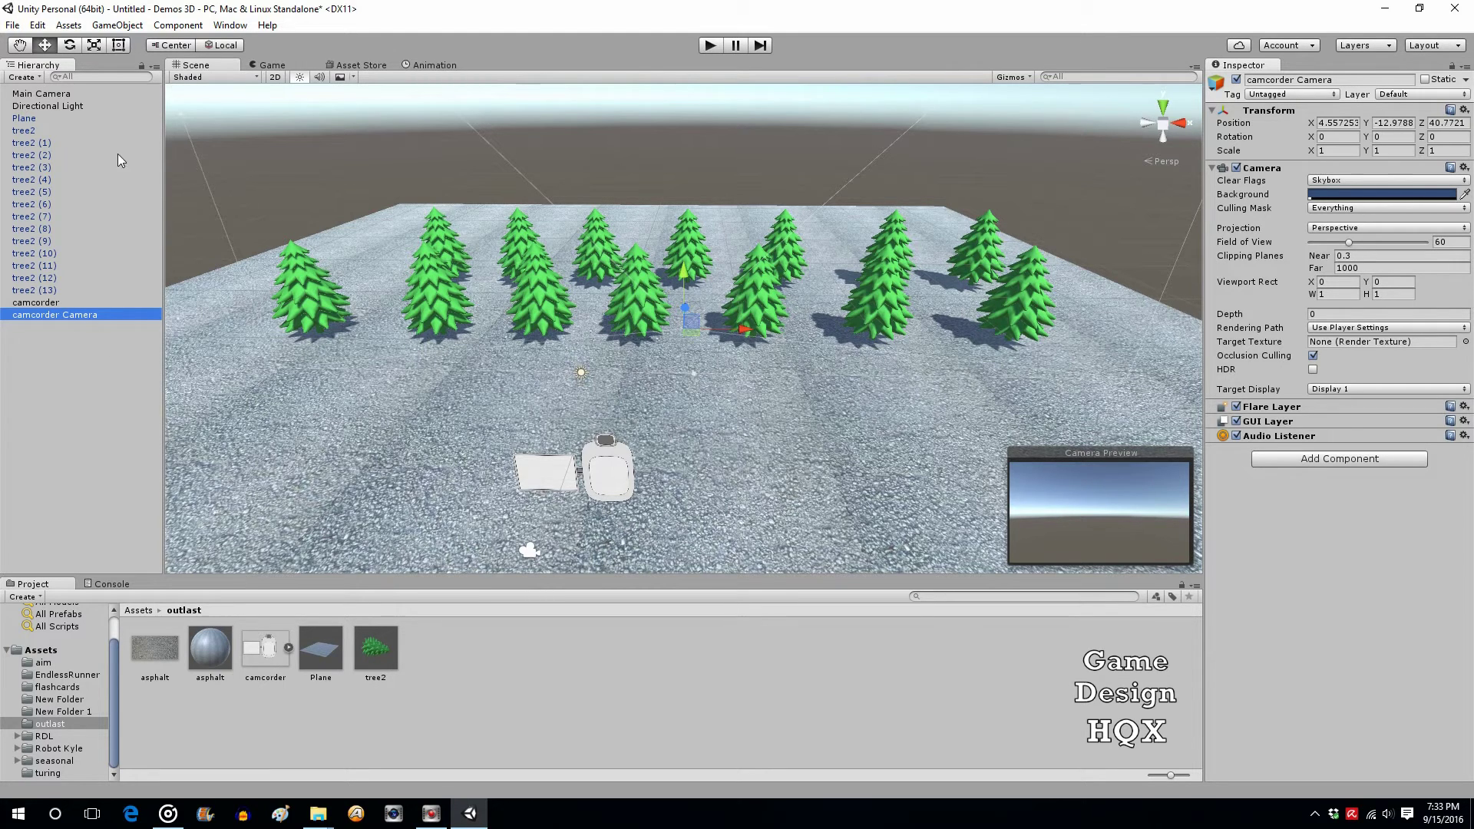
Set the camcorder Camera's position to X 0, Y 1, Z -10, matching Main Camera
left_click(46, 94)
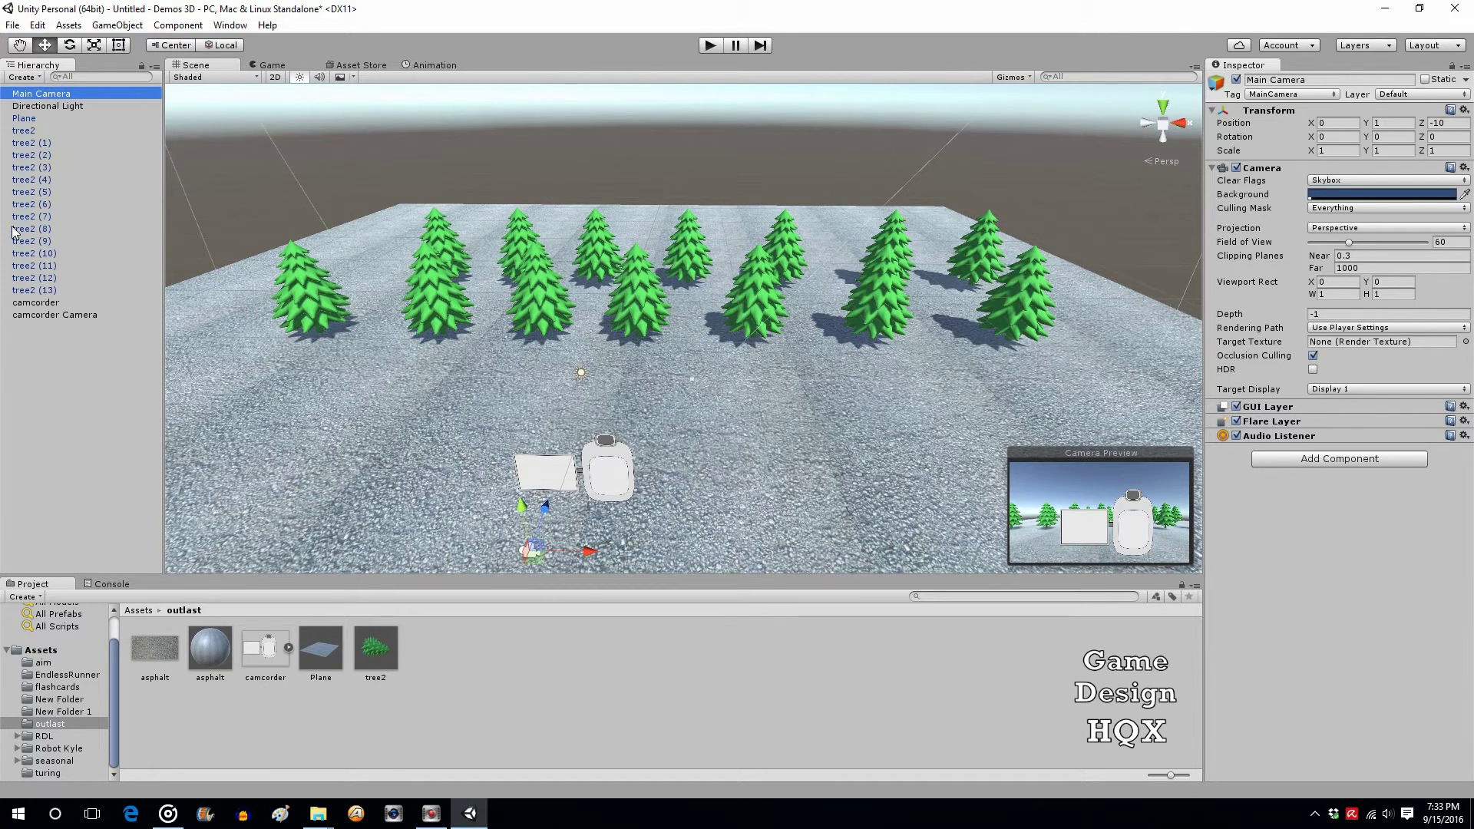
left_click(68, 315)
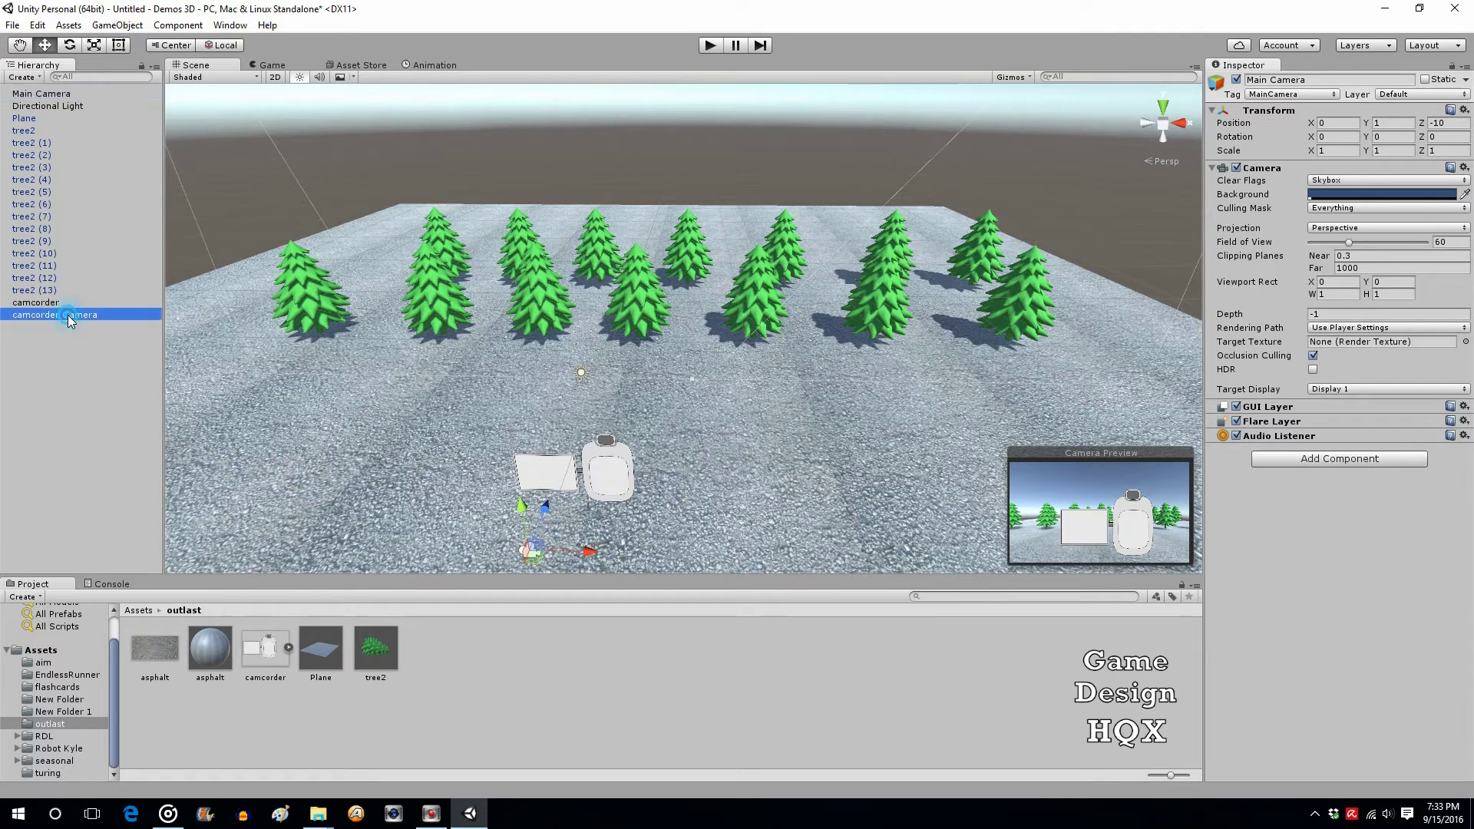
left_click(1324, 123)
type("0")
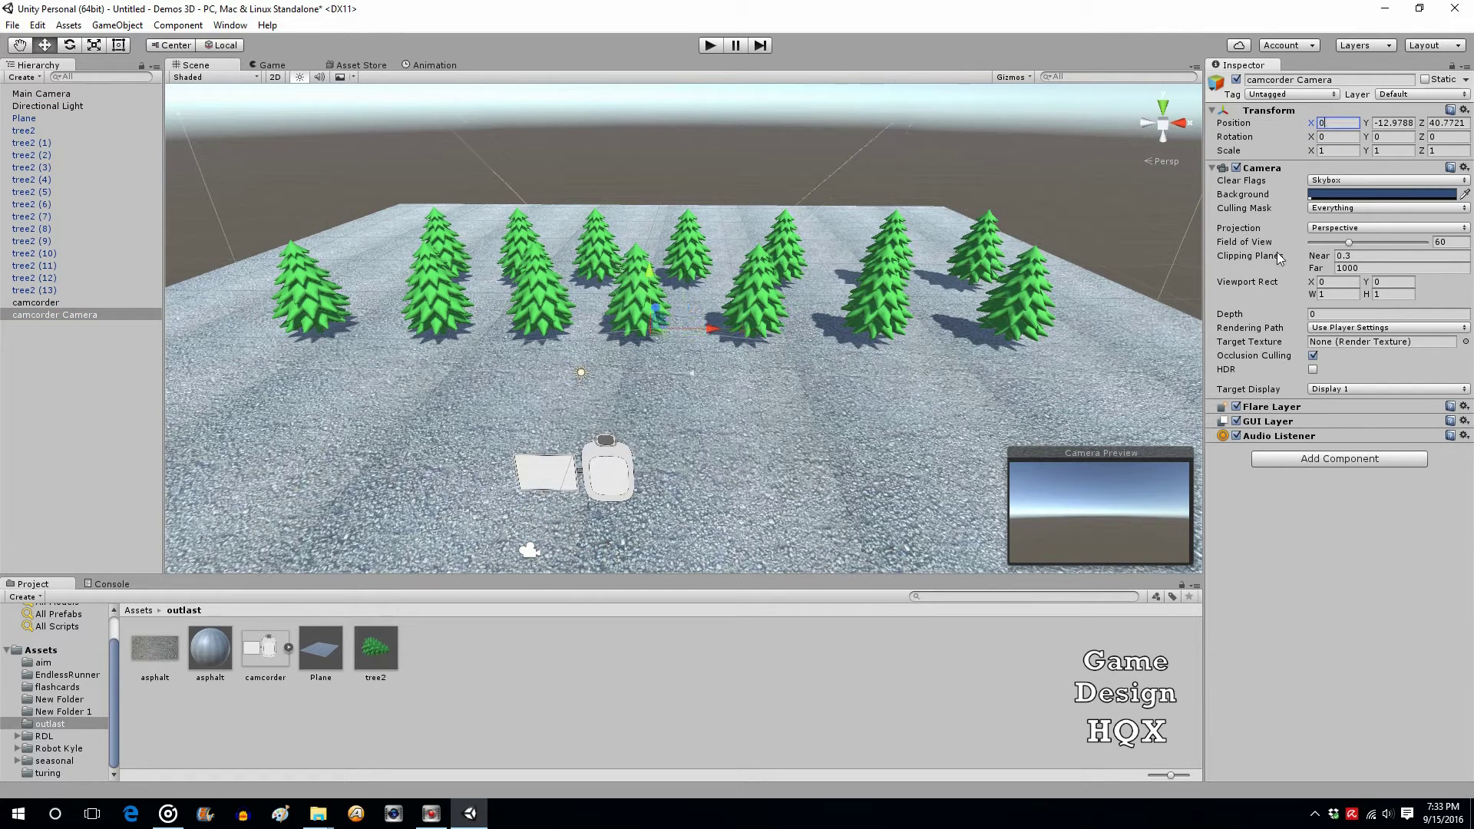
key("Tab")
type("1")
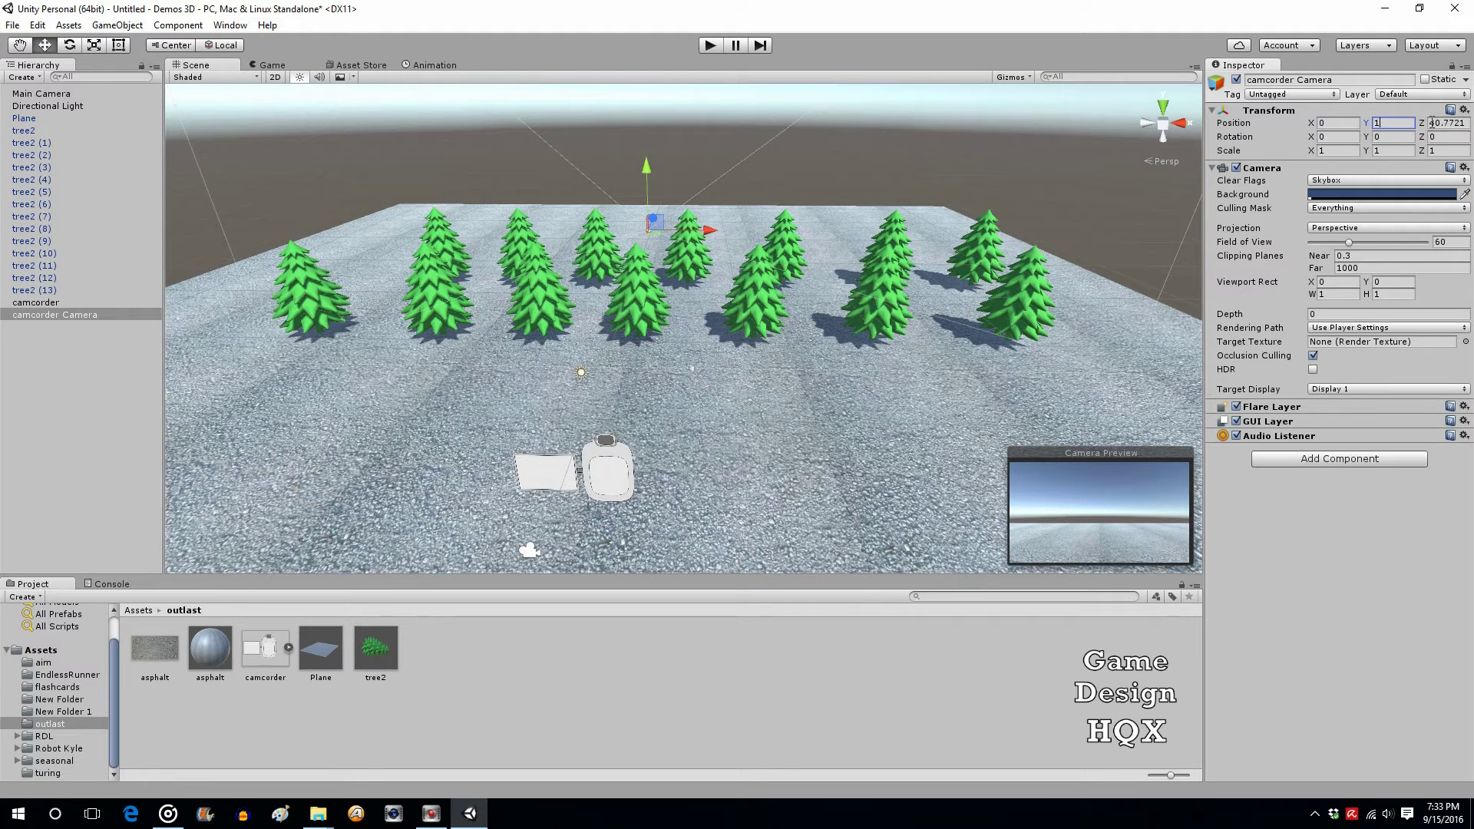
left_click(1433, 123)
type("-10")
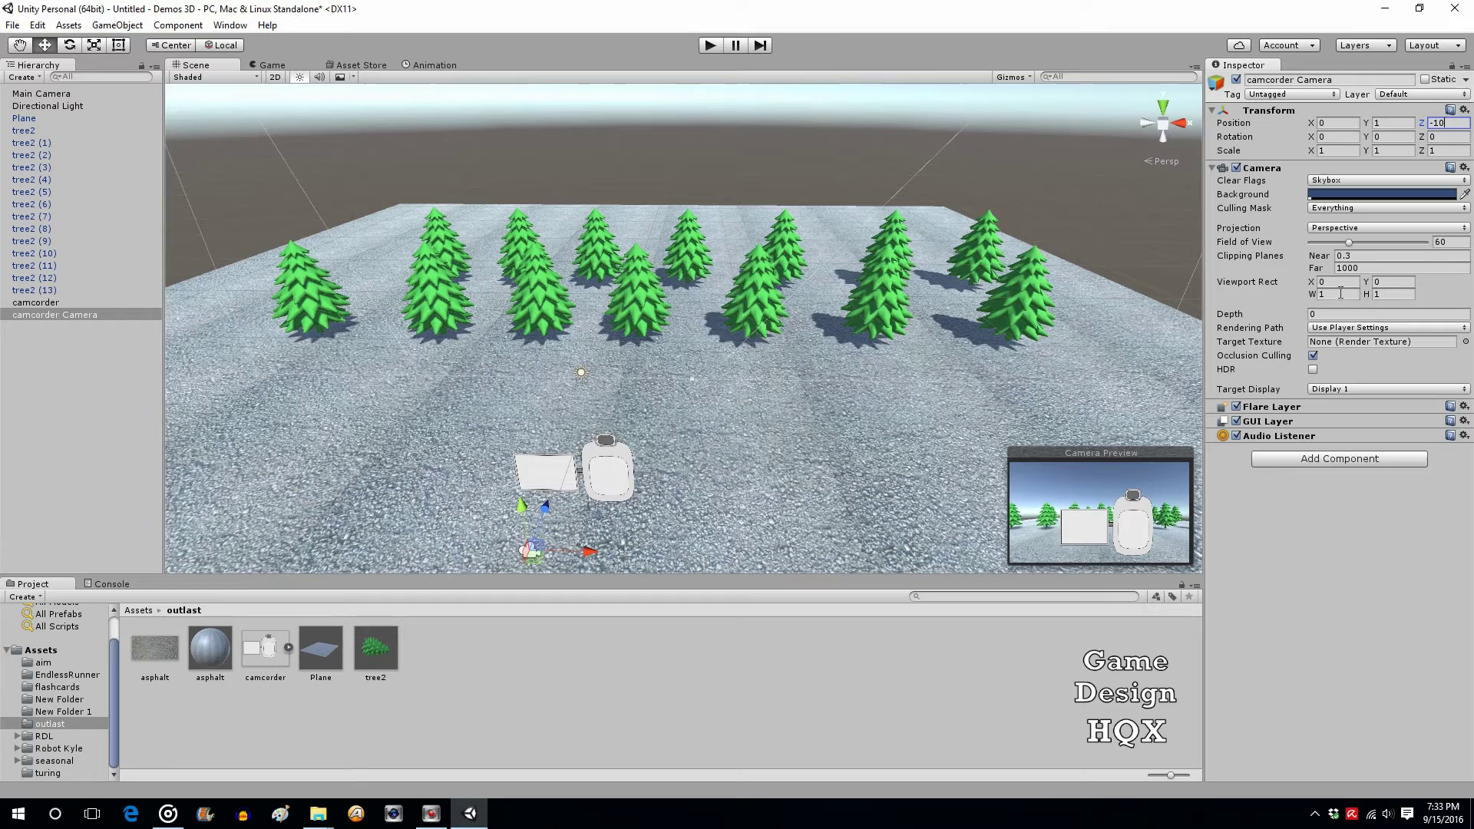
left_click(1340, 294)
left_click(1414, 294)
Set the camcorder Camera Viewport Rect to X 0.3, Y 0.5, W 0.25, H 0.25
left_click(1337, 281)
type(".3")
left_click(1382, 281)
type(".5")
left_click(1338, 295)
type(".25")
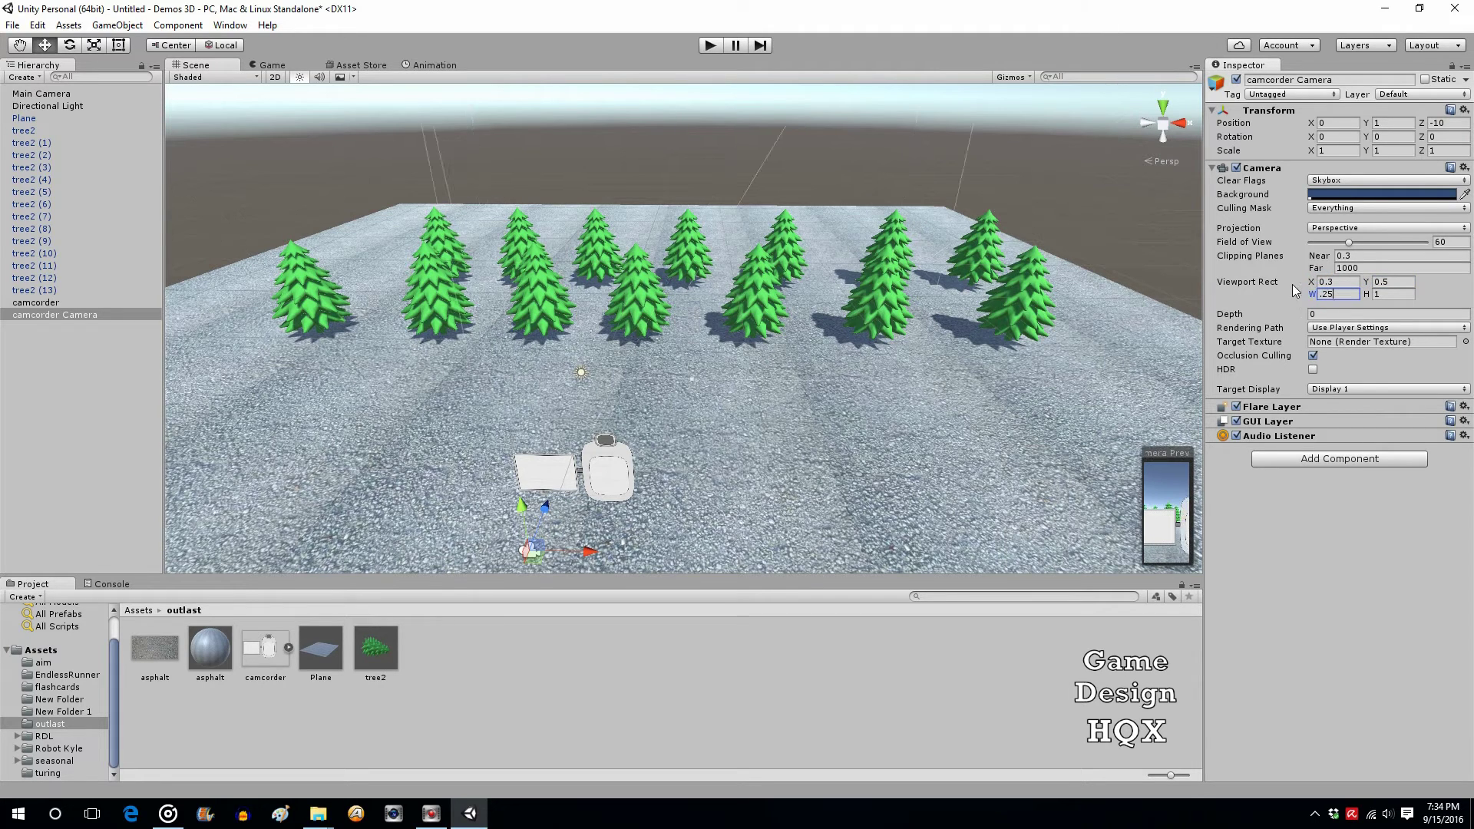
left_click(1393, 294)
type(".")
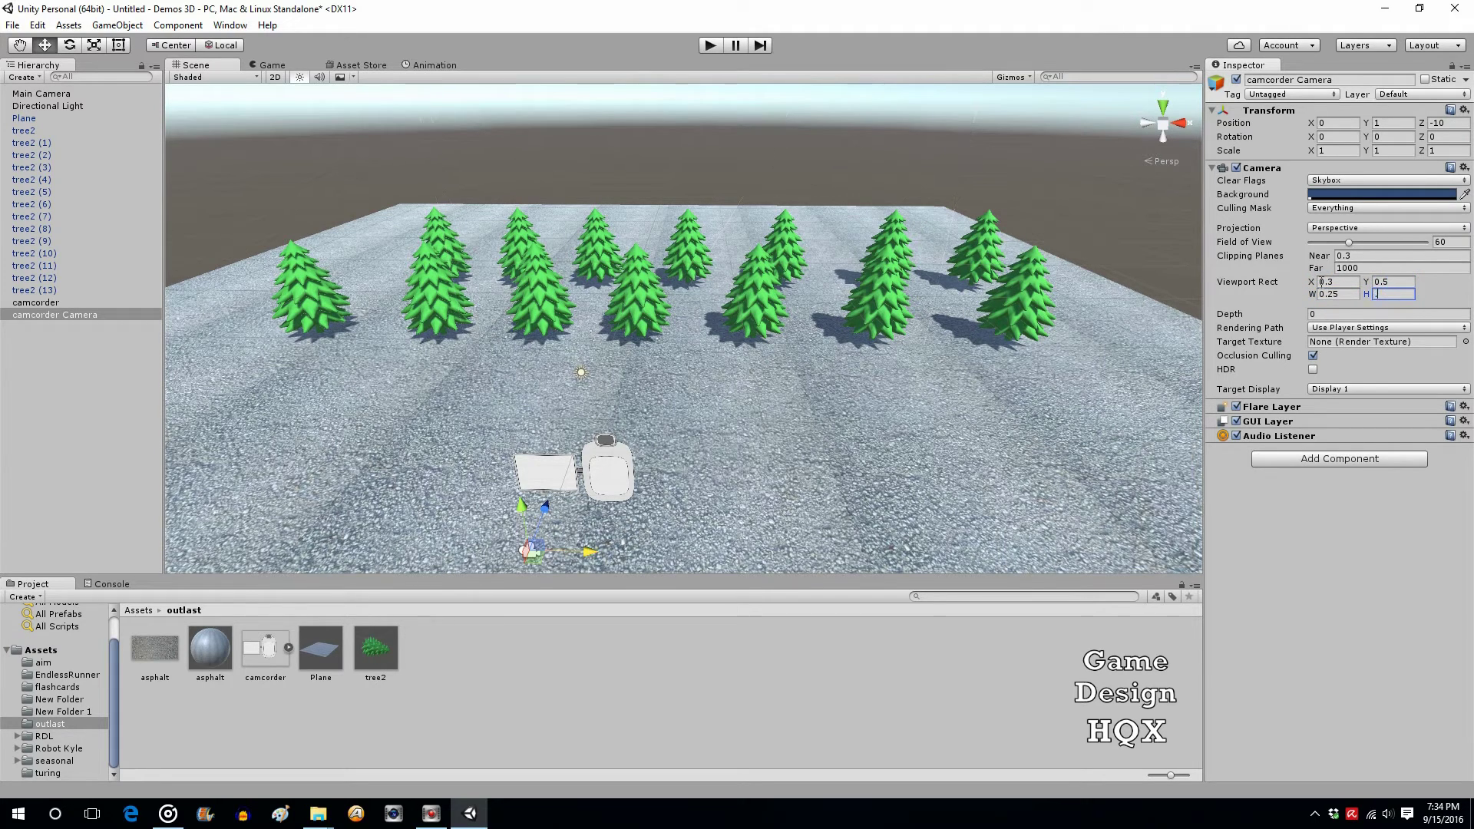
type("25")
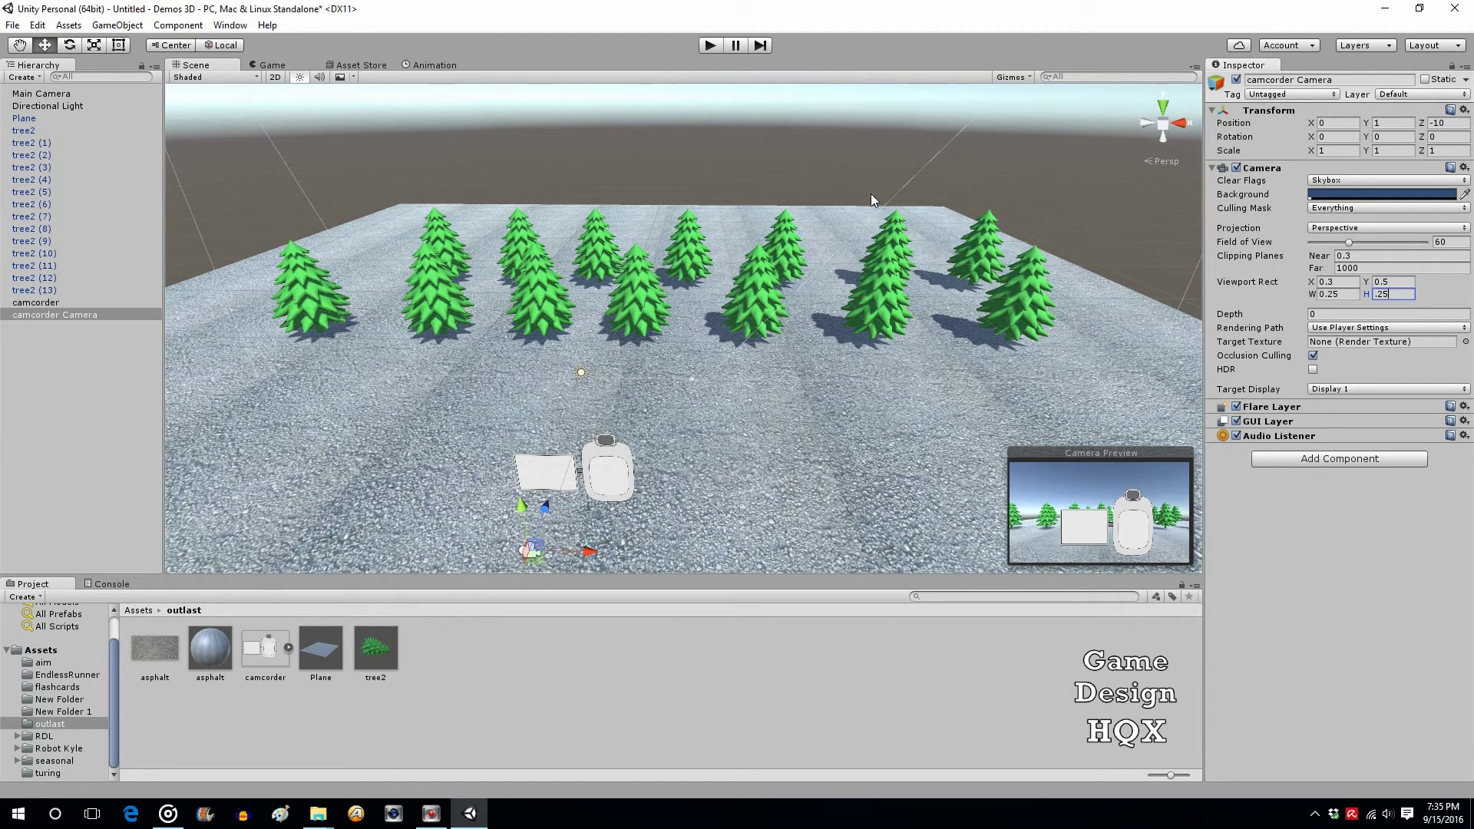
left_click(711, 46)
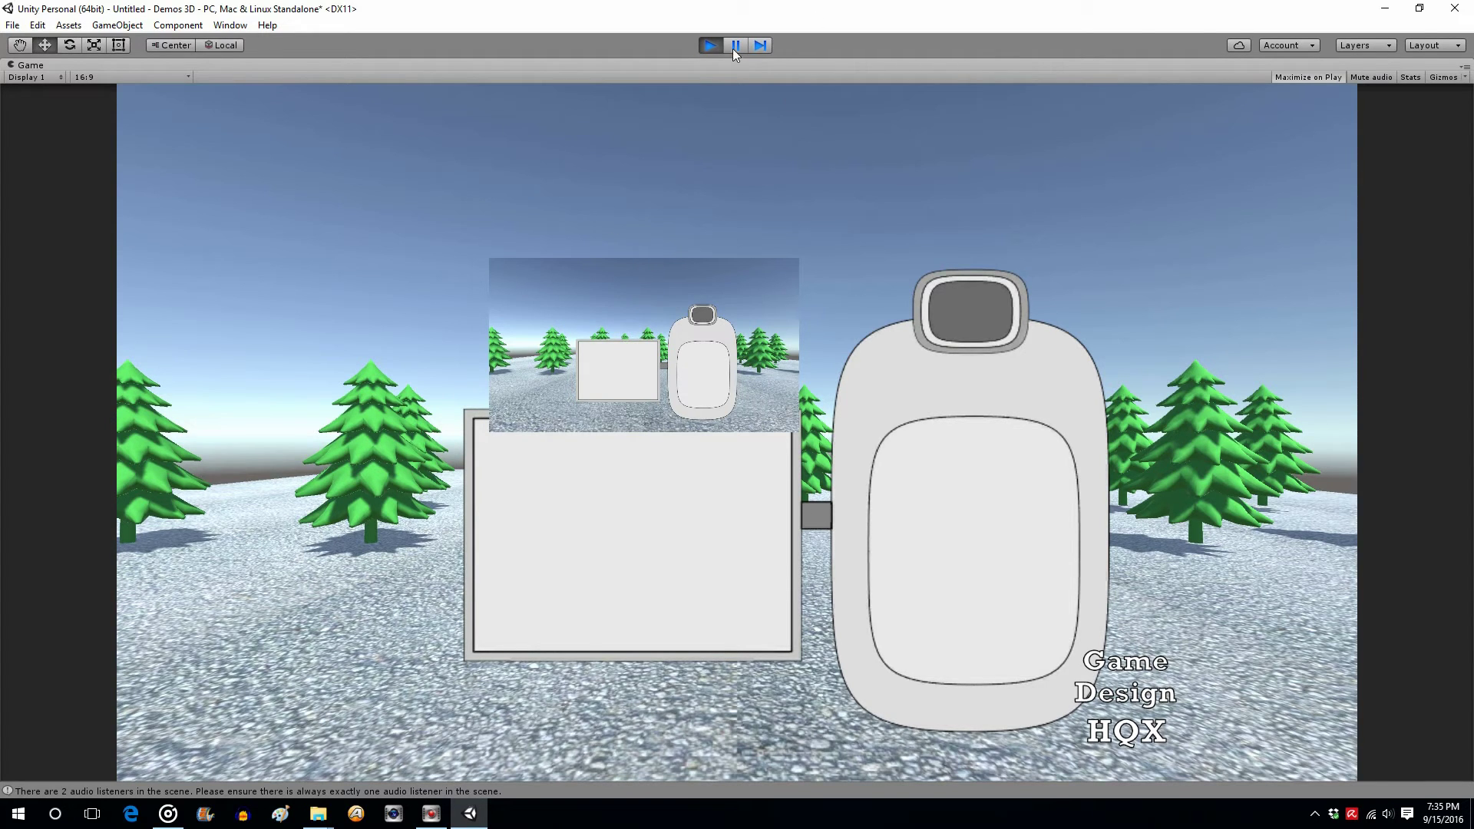
left_click(707, 48)
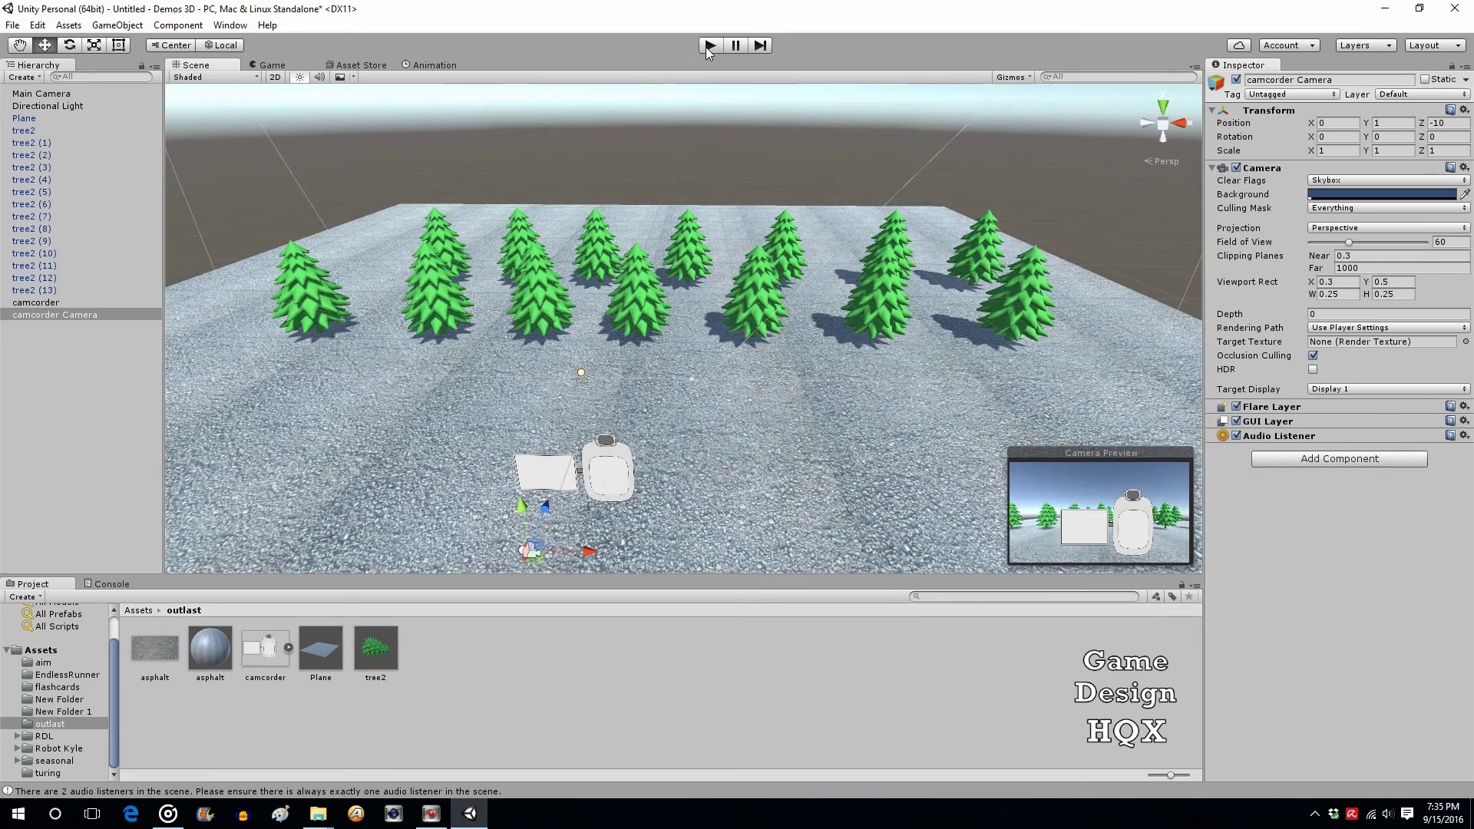
Change the viewport X to 0.25 and height to 0.35, then play-test the inset
left_click(1332, 281)
left_click(1336, 281)
key("BackSpace")
type("25")
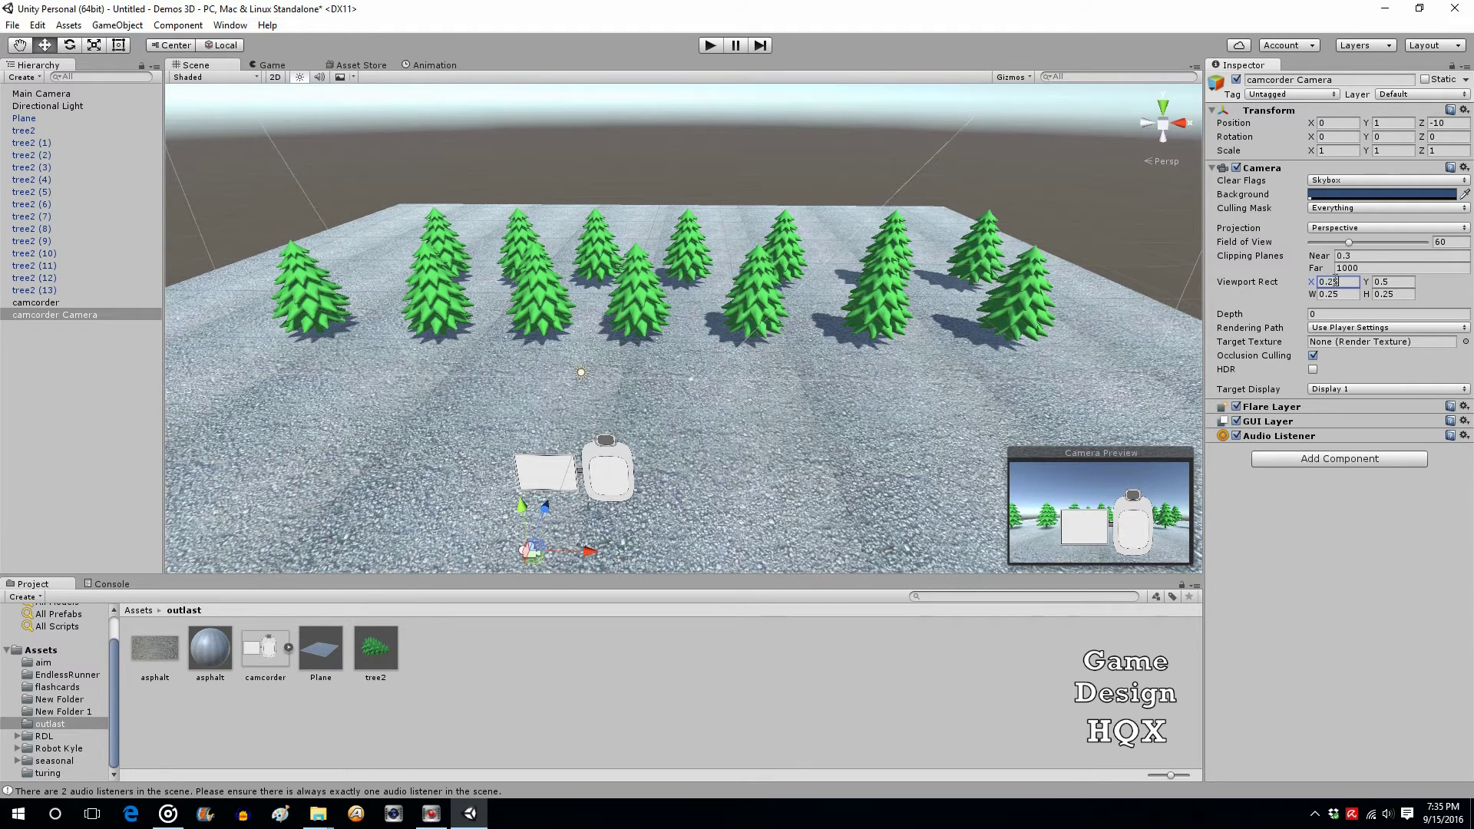
left_click(1386, 294)
type("0.35")
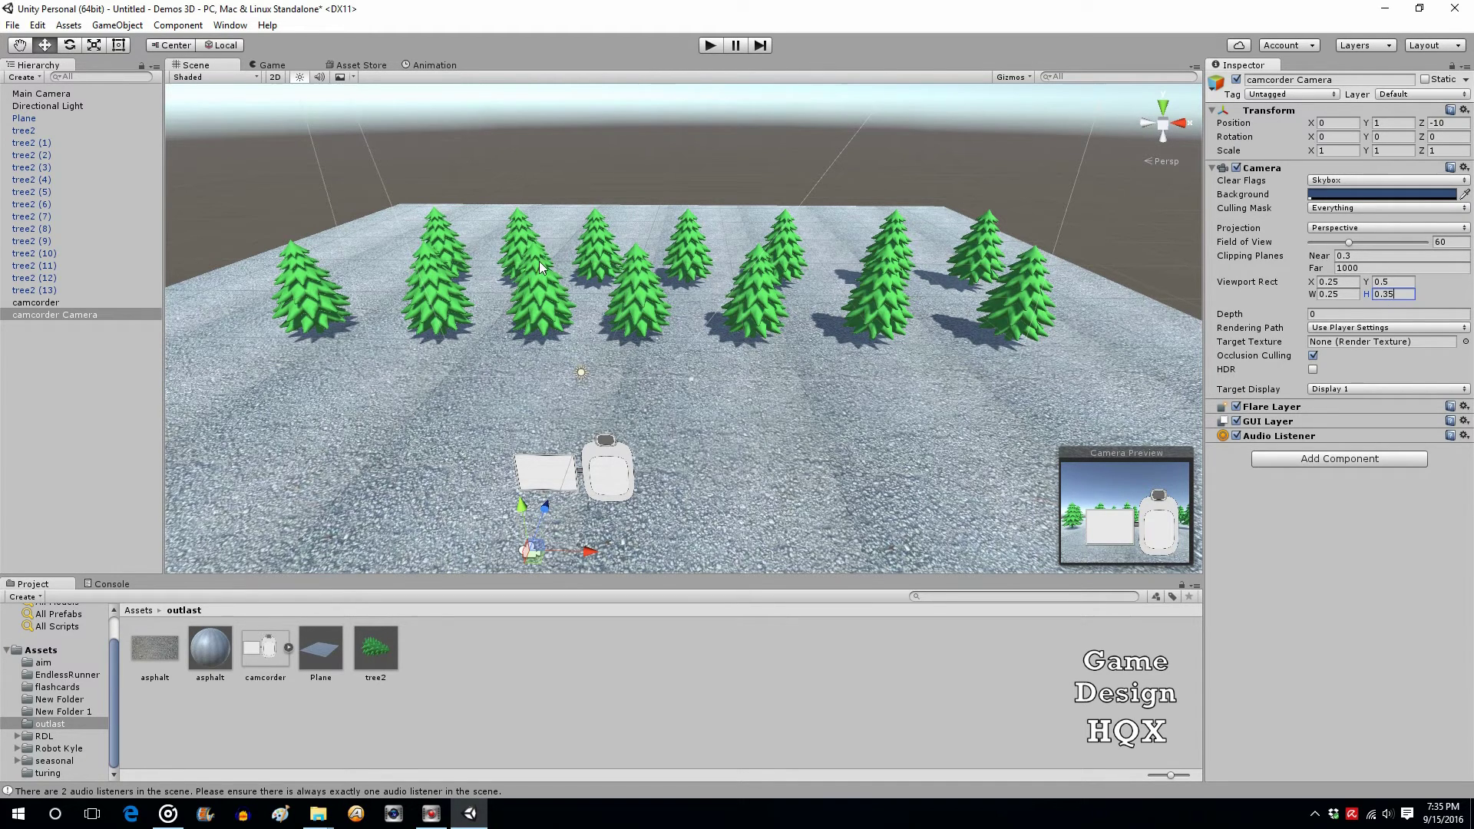
left_click(711, 46)
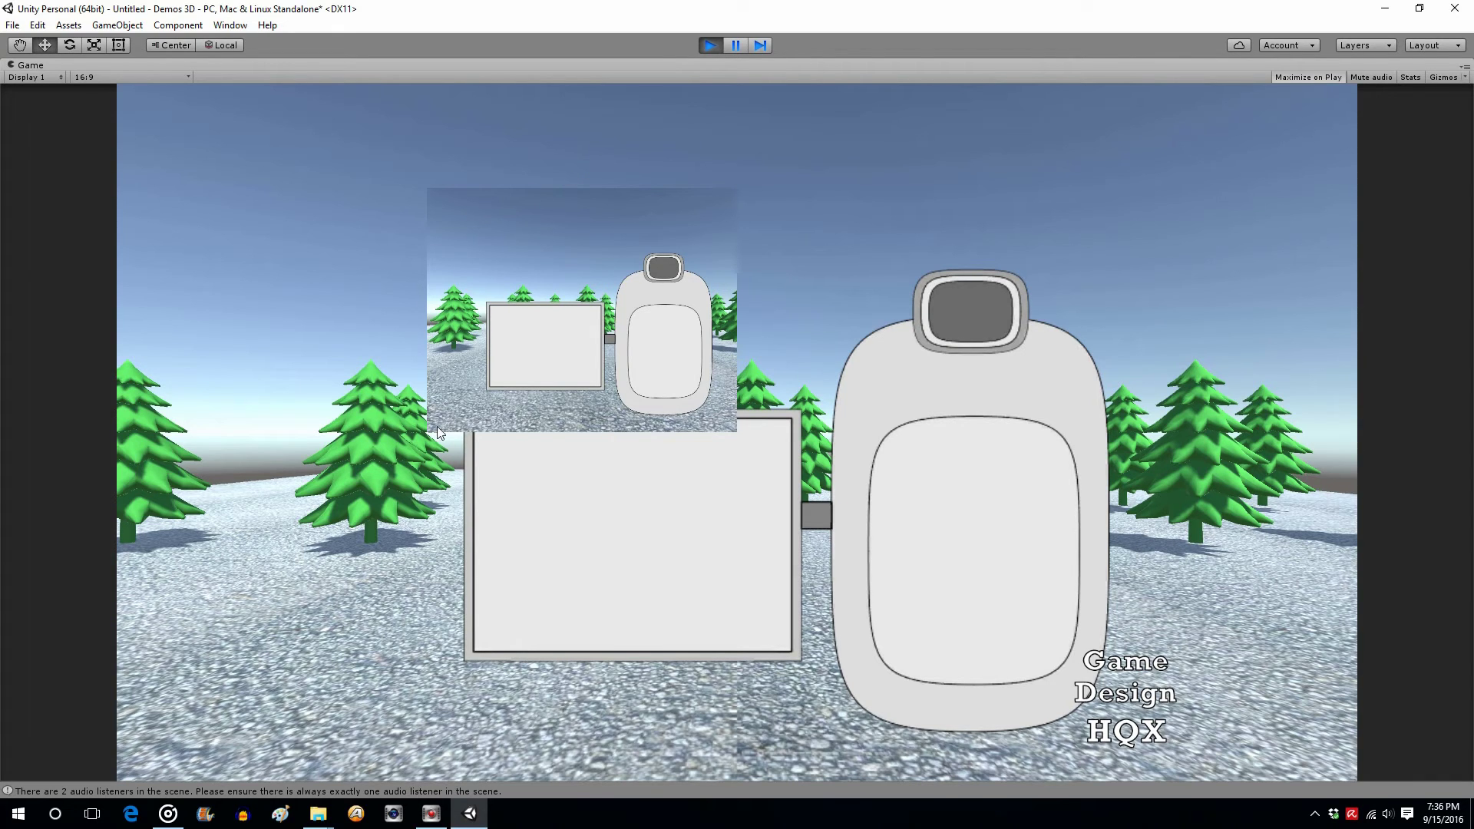
left_click(711, 46)
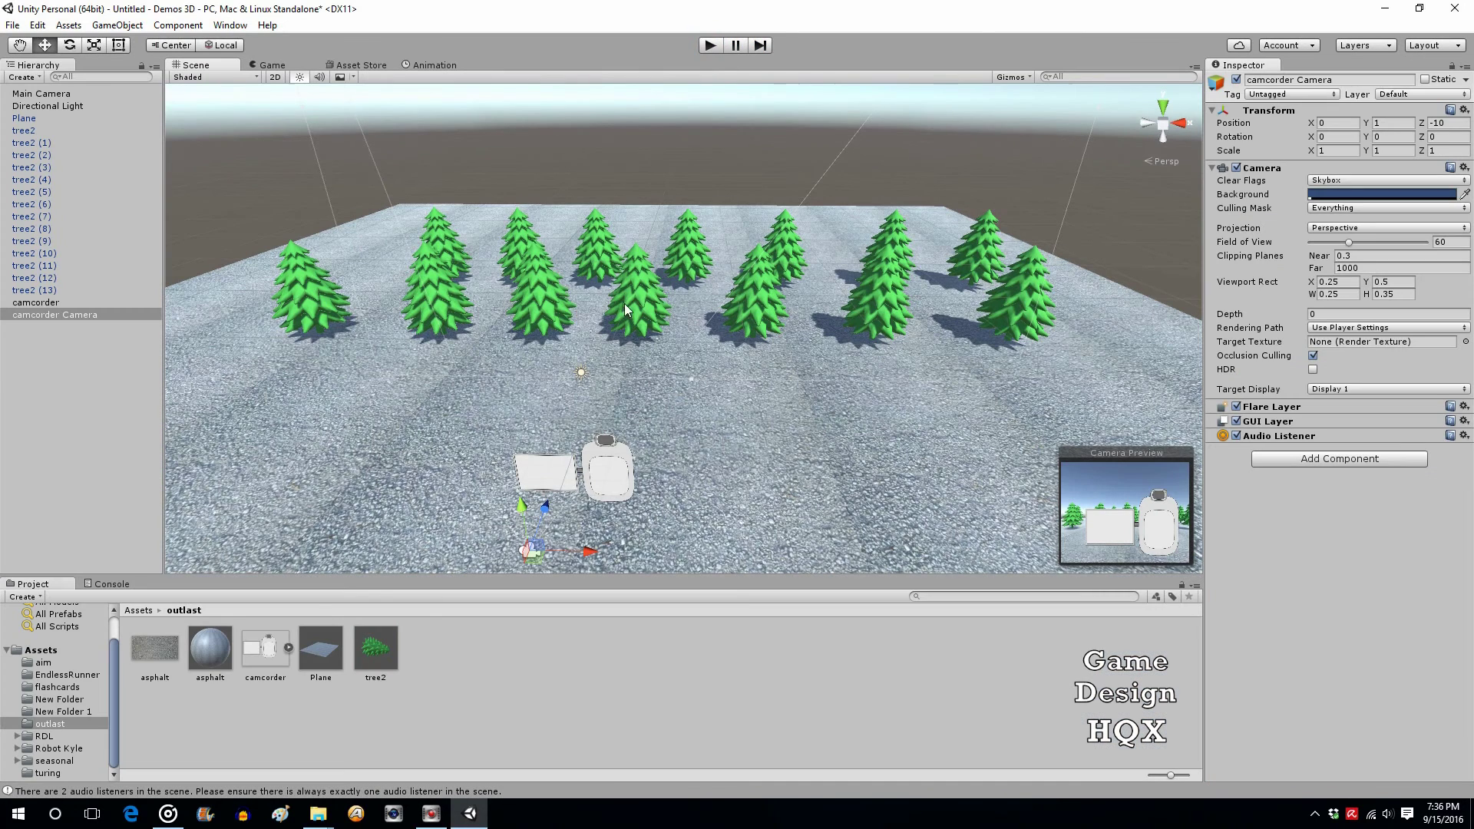
Set the viewport X and Y to 0.3 and run the game to check the inset
left_click(1333, 282)
type("0.3")
left_click(1396, 284)
type("0.3")
left_click(709, 46)
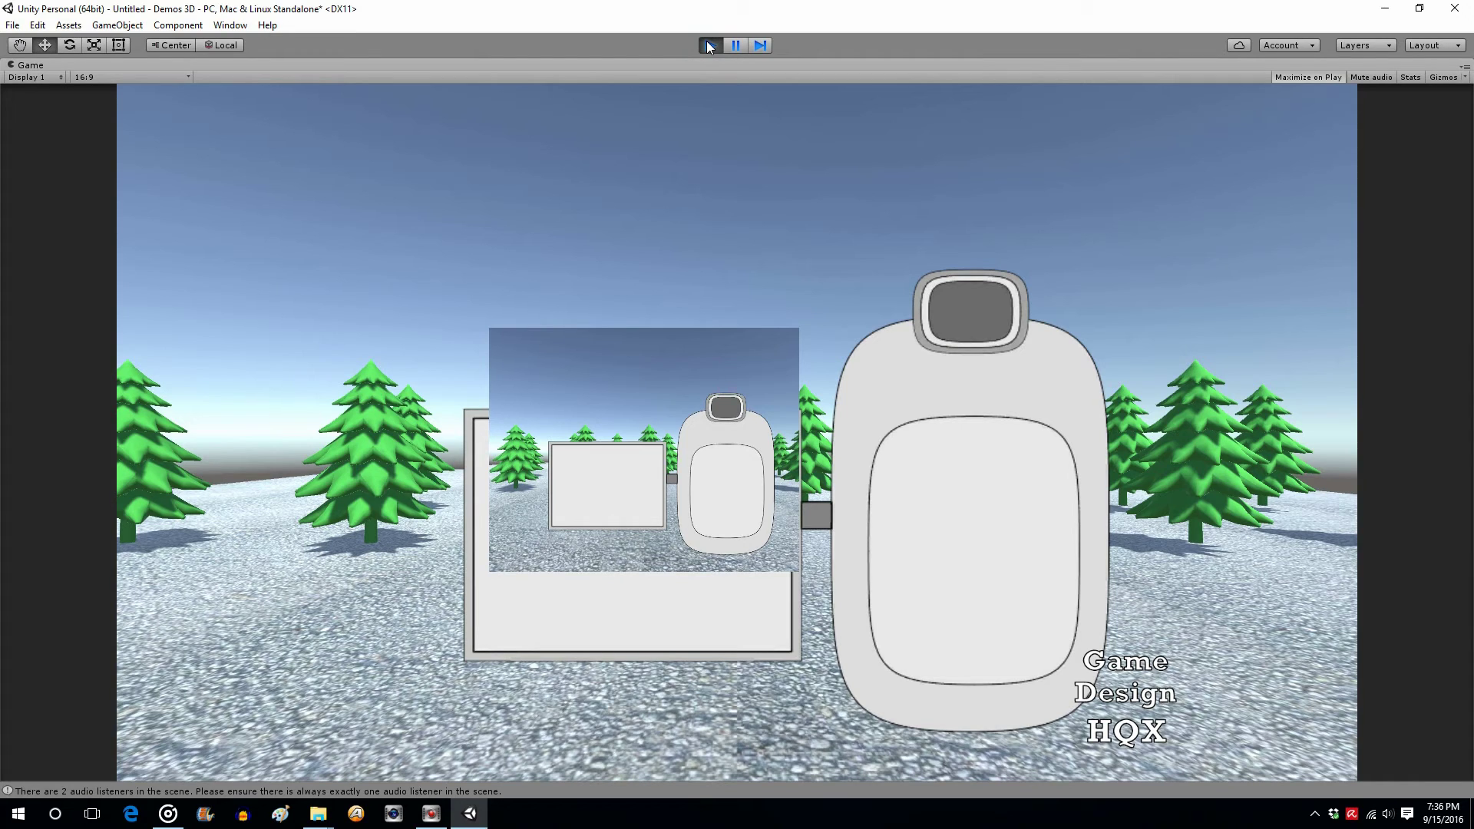
Set the viewport to X 0.285, Y 0.18, W 0.26, H 0.34 and play-test the fit
left_click(710, 45)
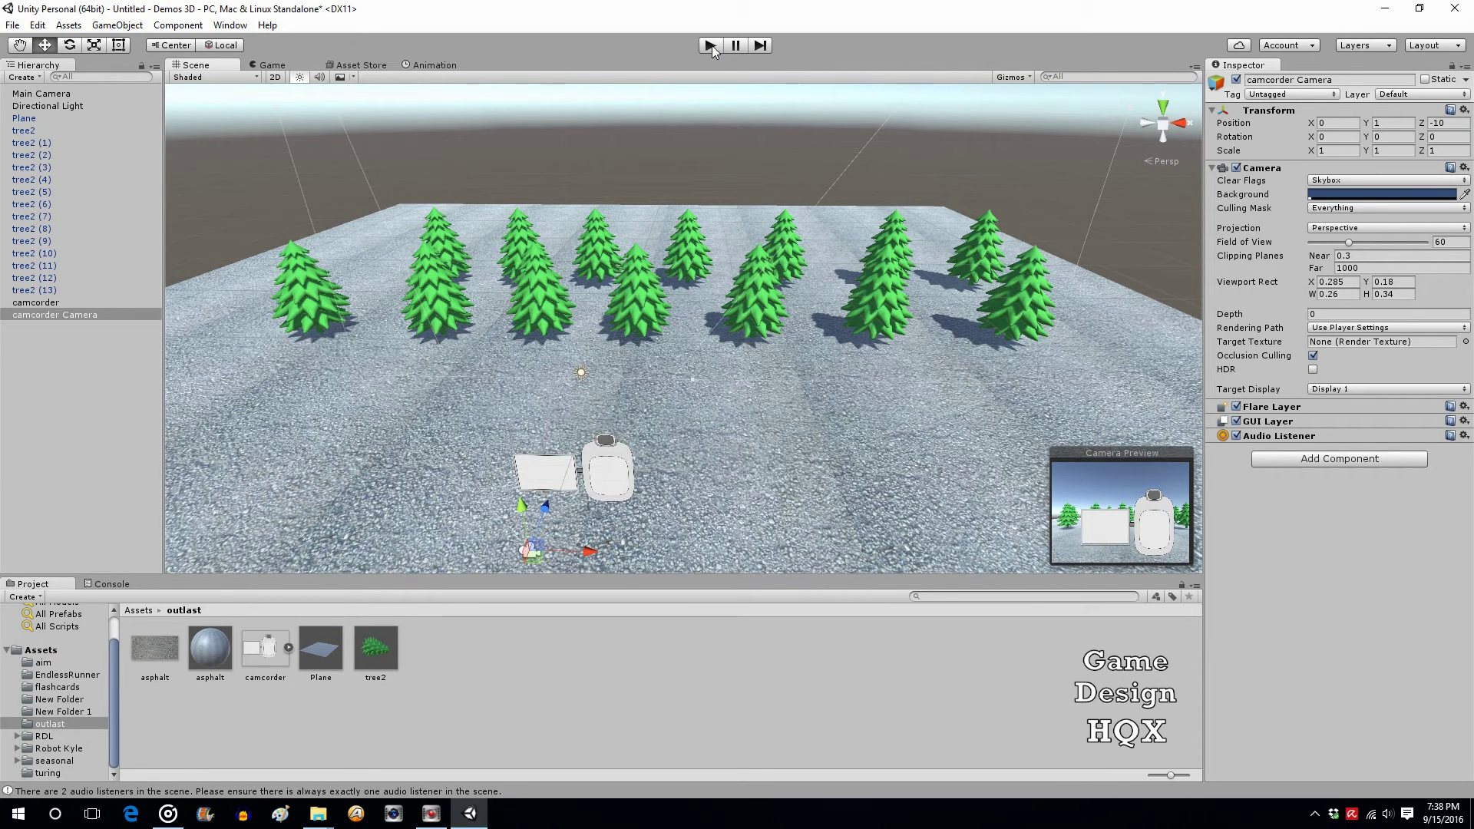
left_click(1352, 283)
left_click(675, 554)
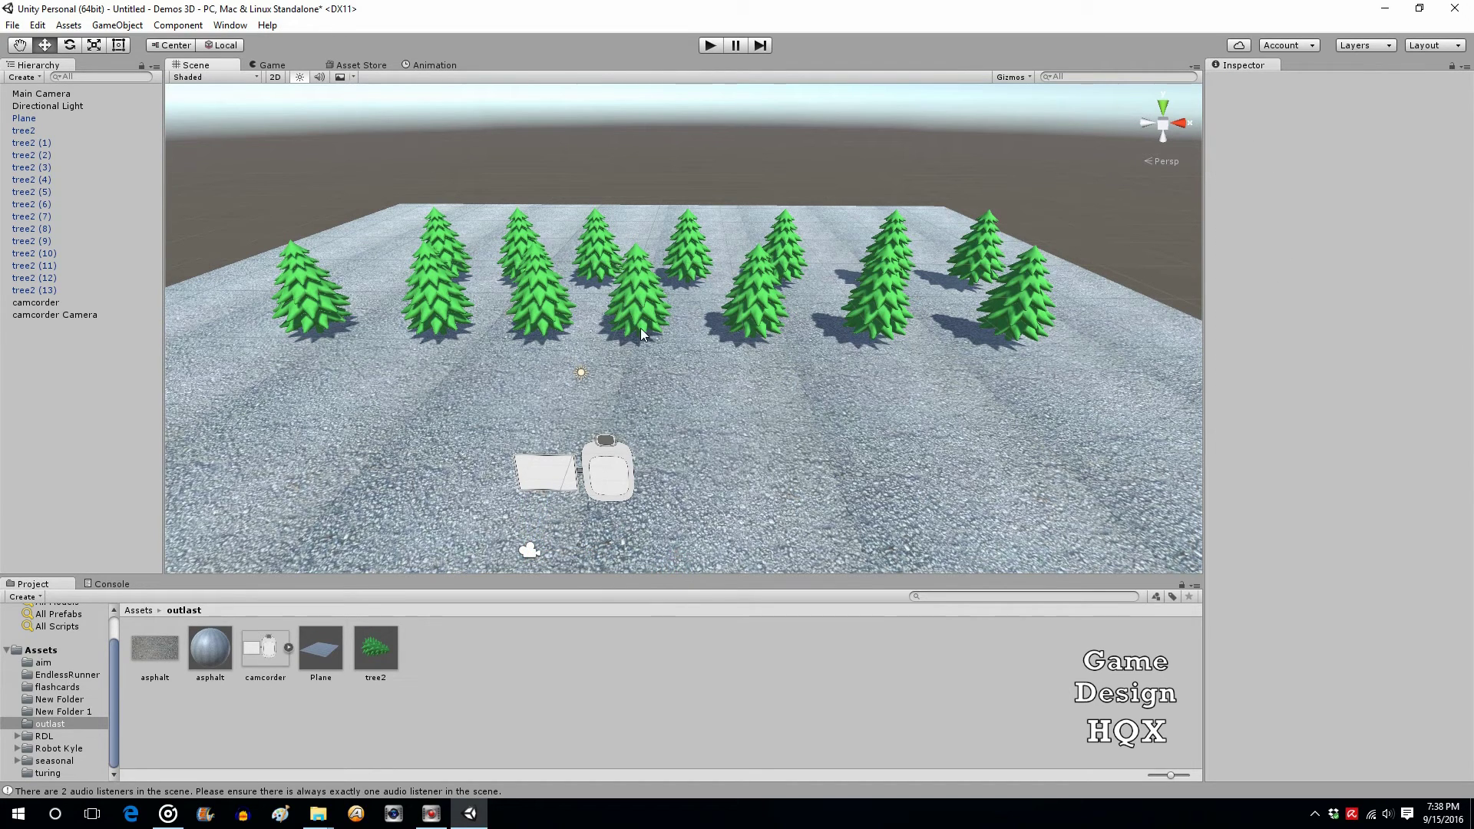
left_click(50, 315)
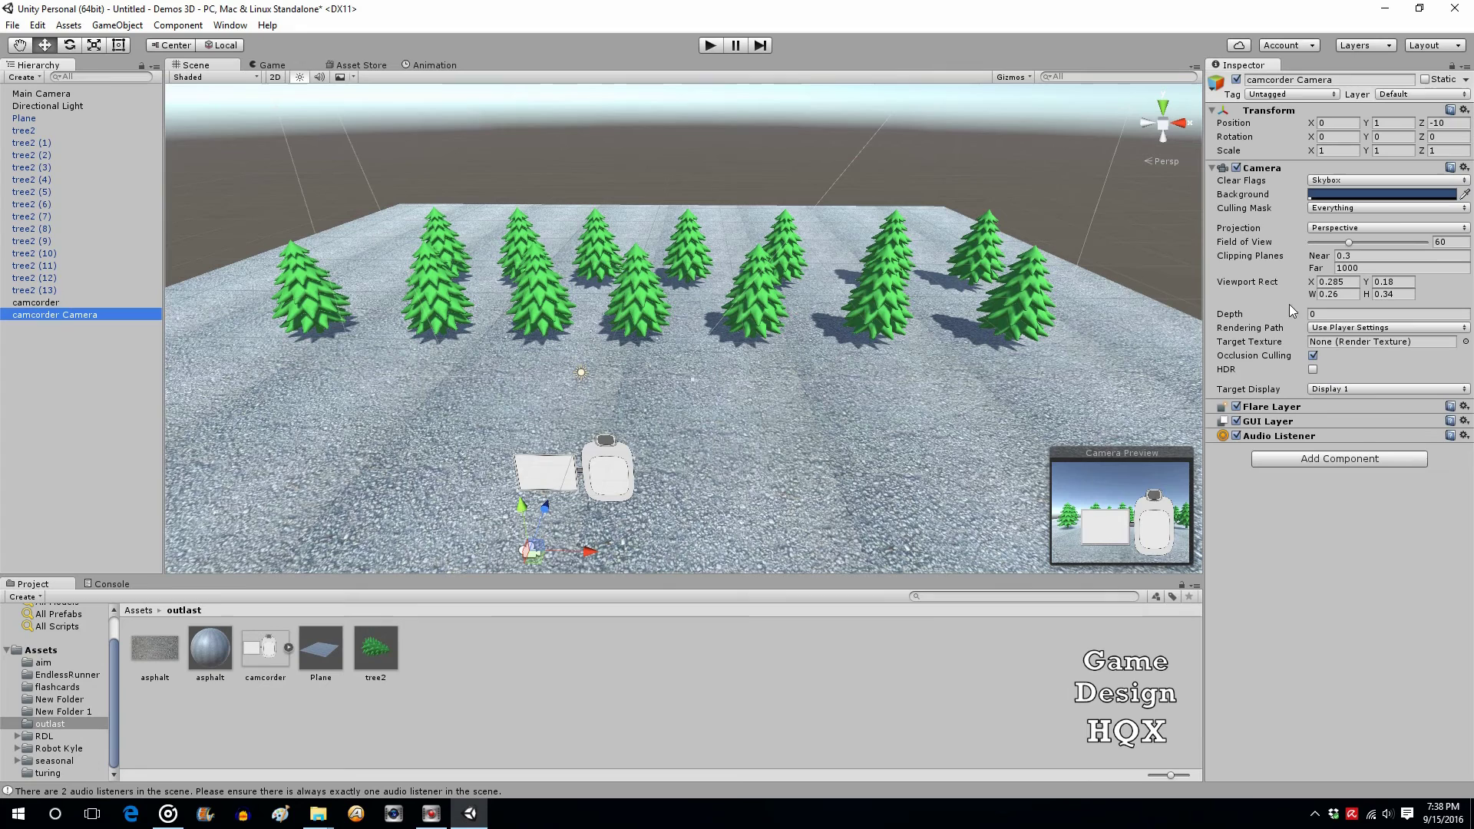
left_click(1342, 295)
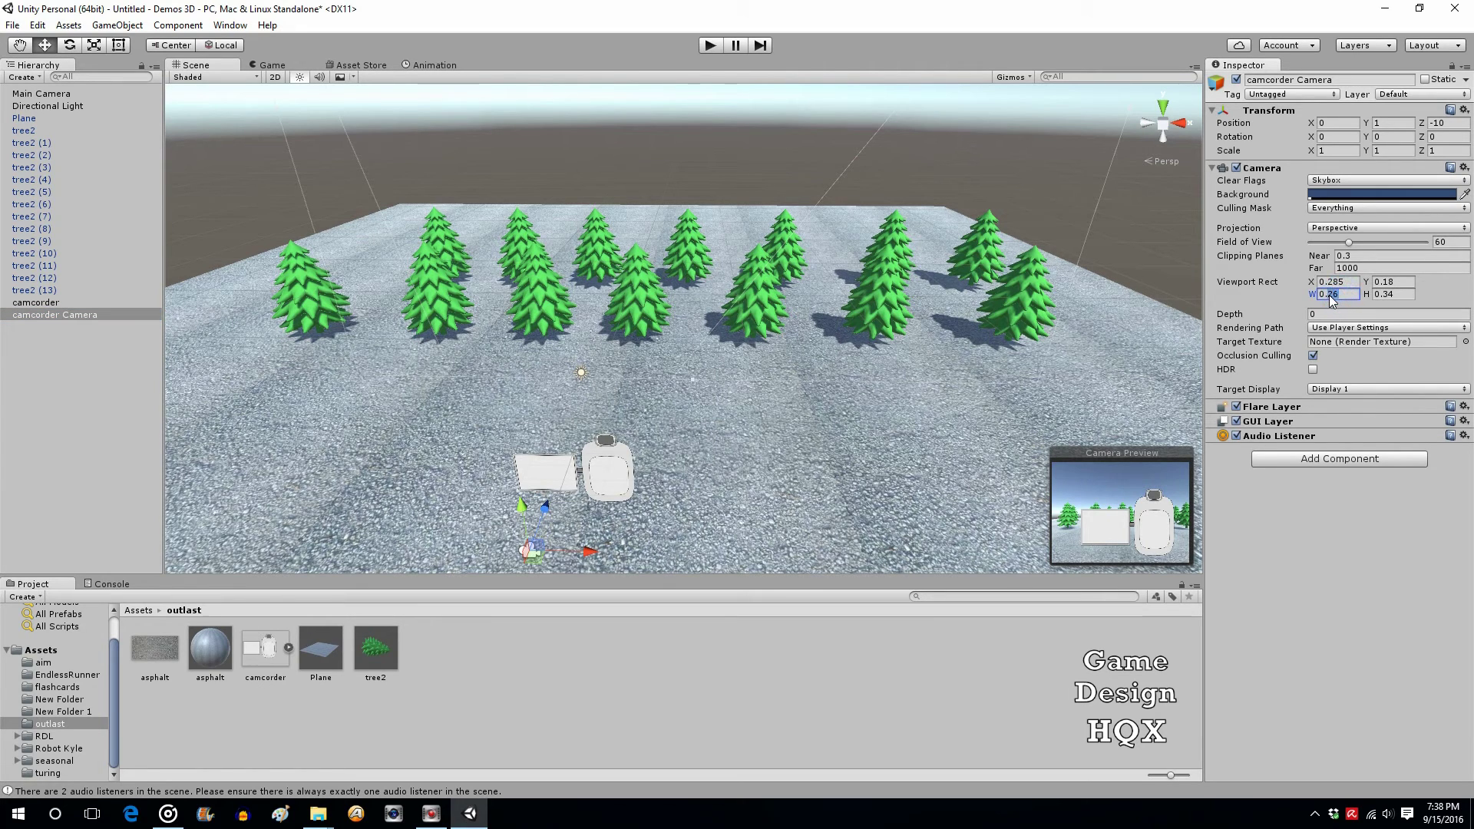
left_click(1405, 295)
left_click(713, 46)
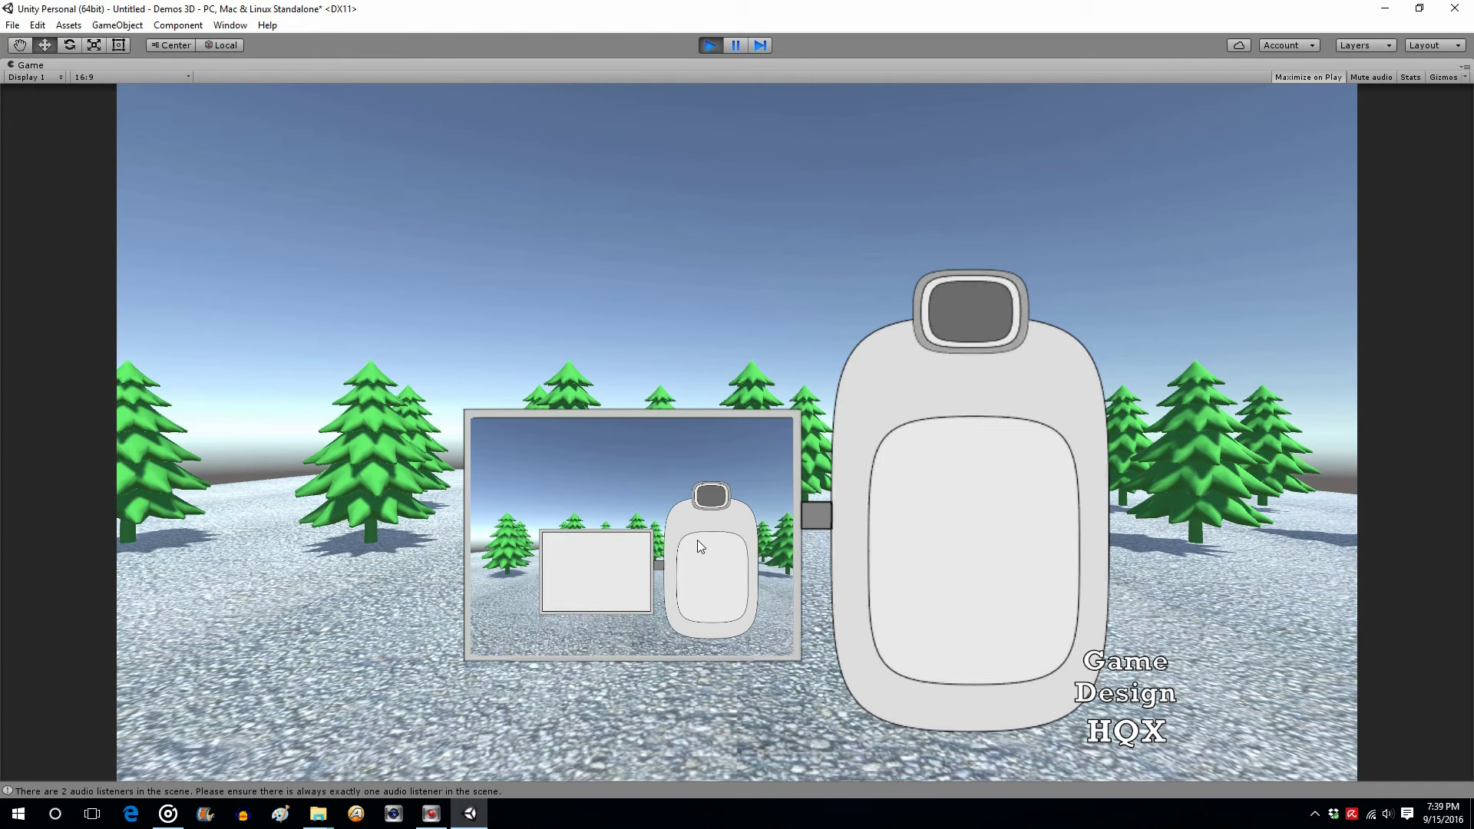
left_click(709, 47)
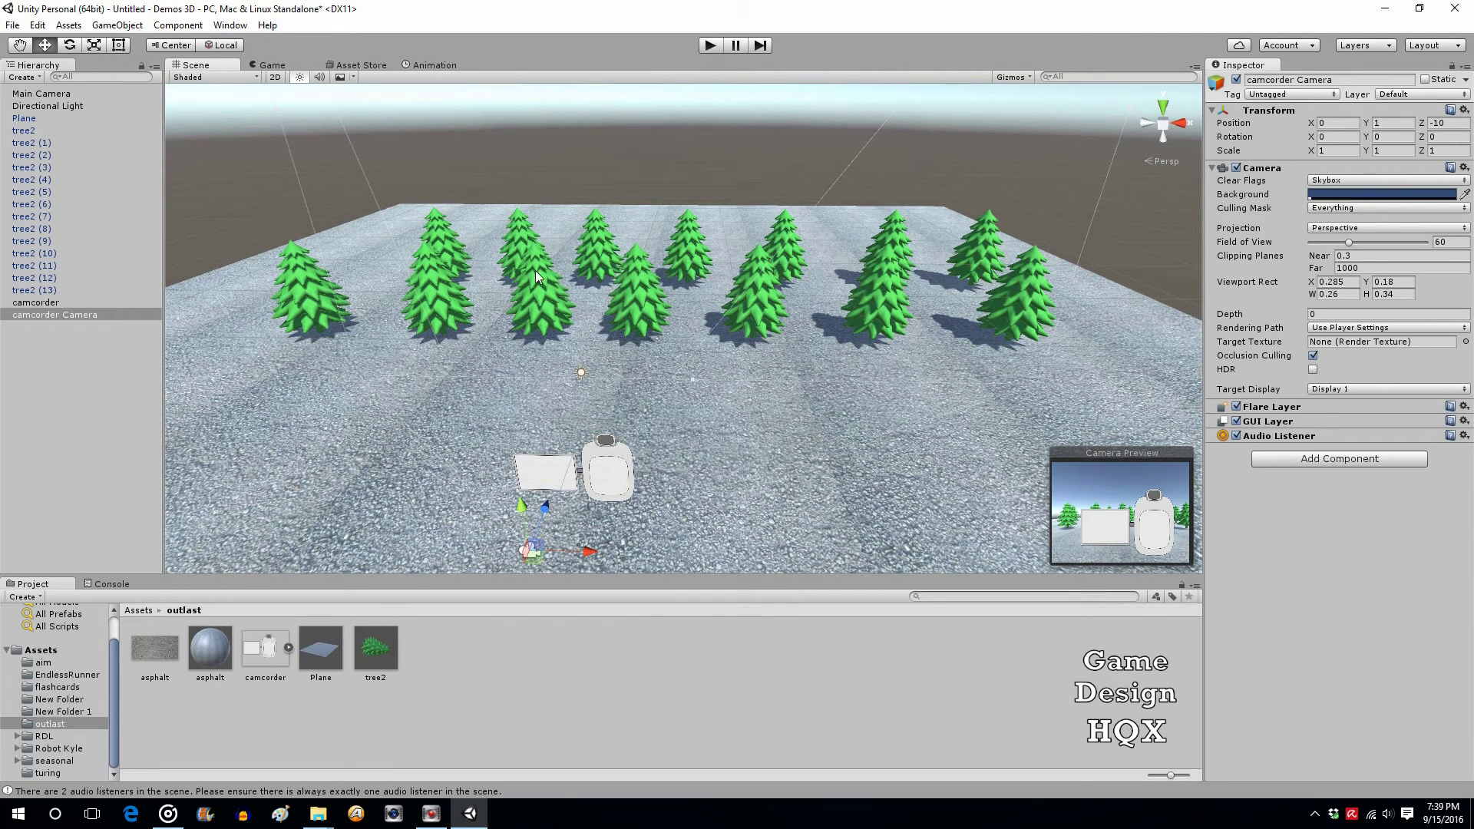
Drag the camcorder Camera forward along Z to about -4.7 to frame the tree rows
left_click(550, 507)
left_click(612, 470)
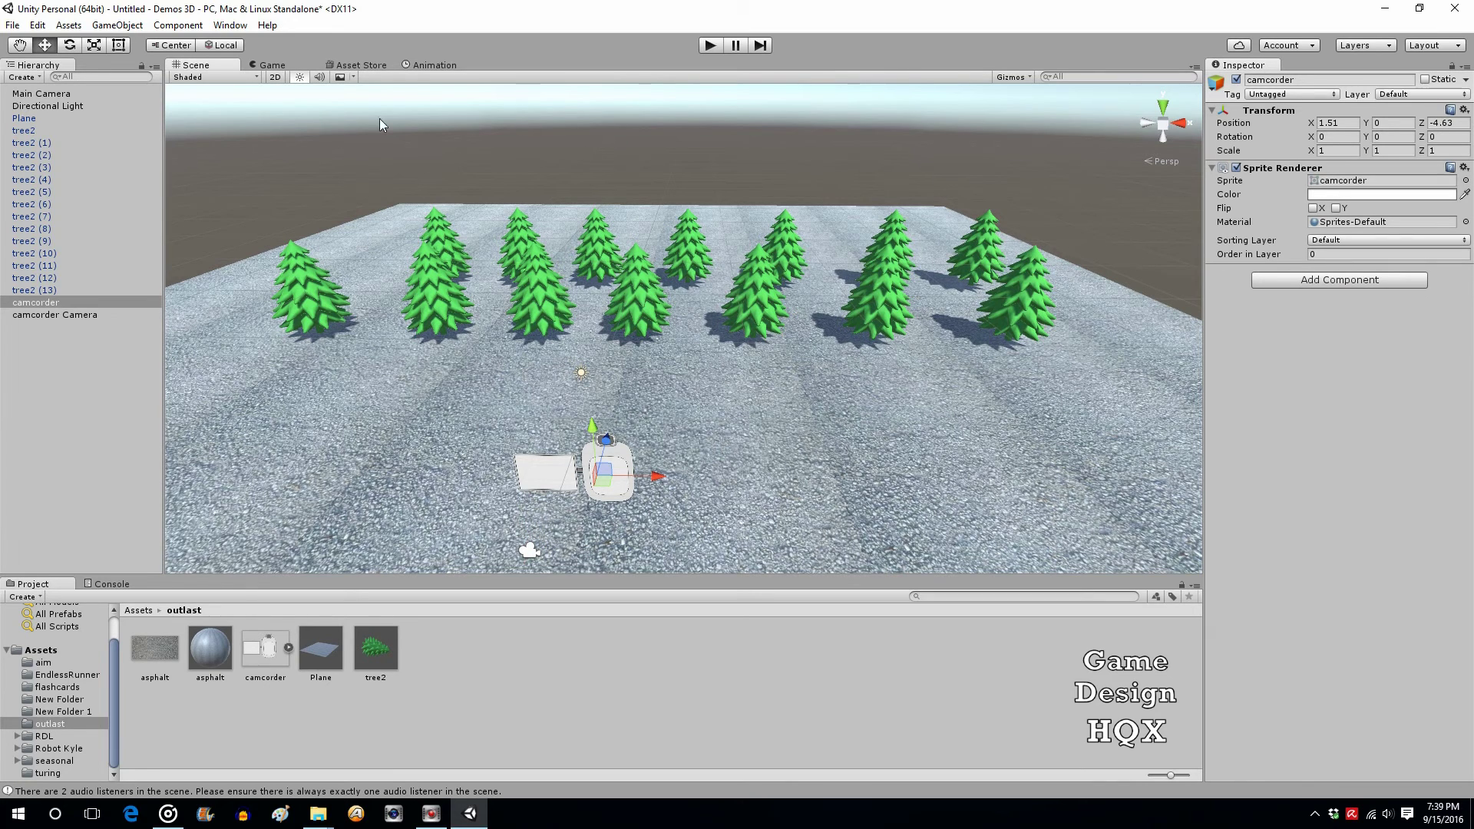
left_click(53, 315)
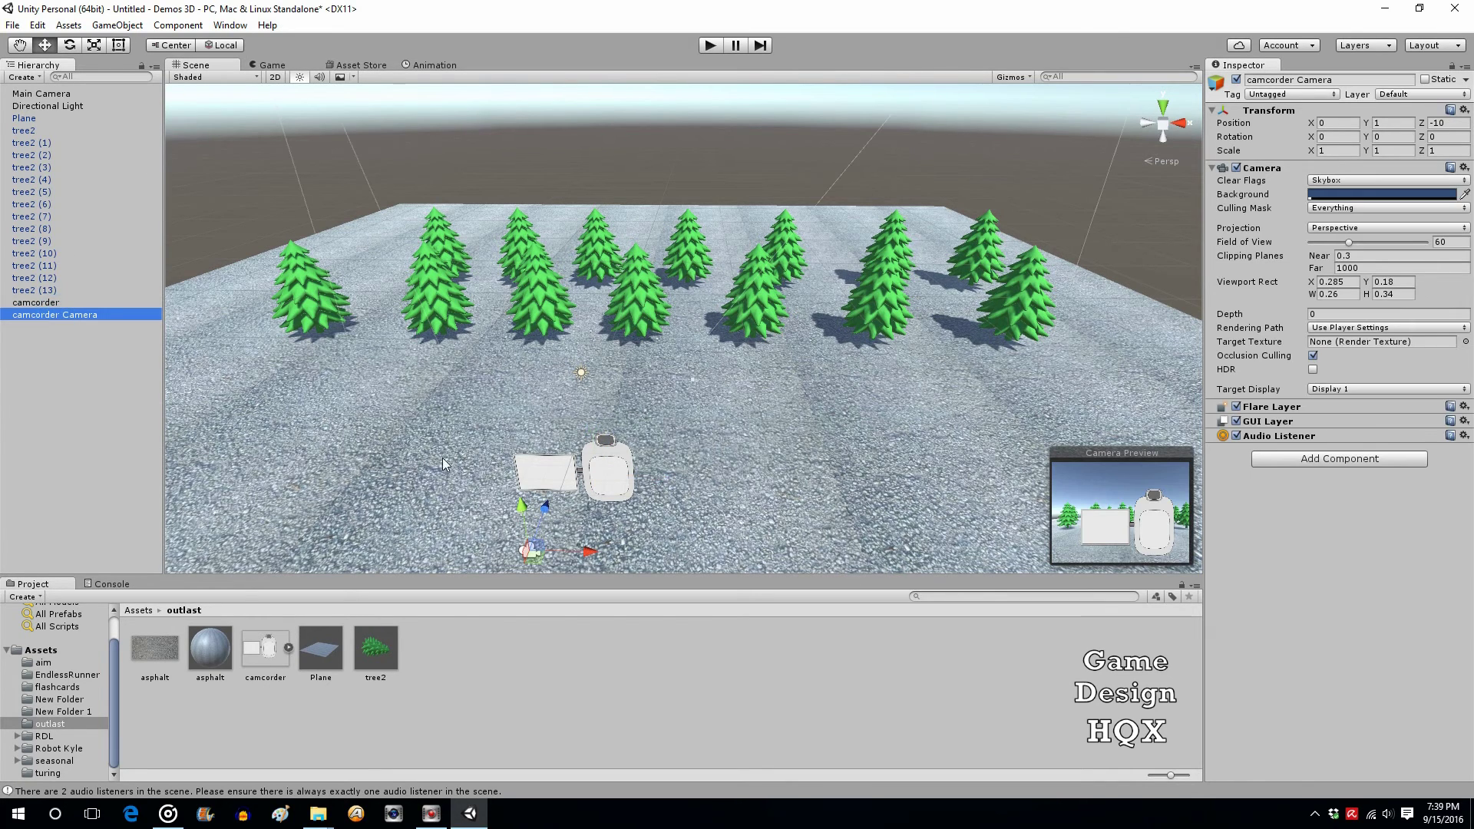
left_click_drag(544, 507, 596, 425)
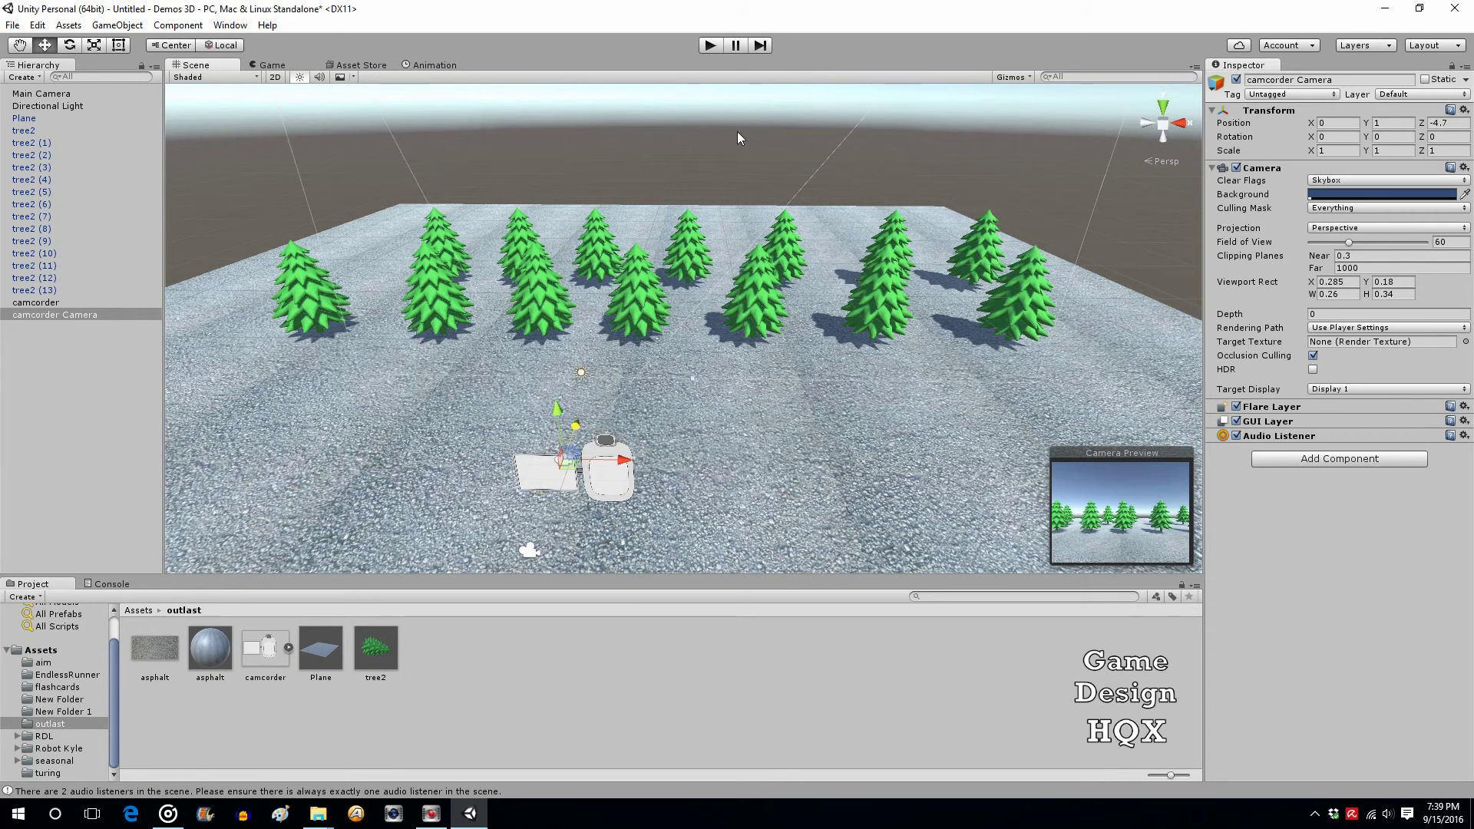
left_click(709, 46)
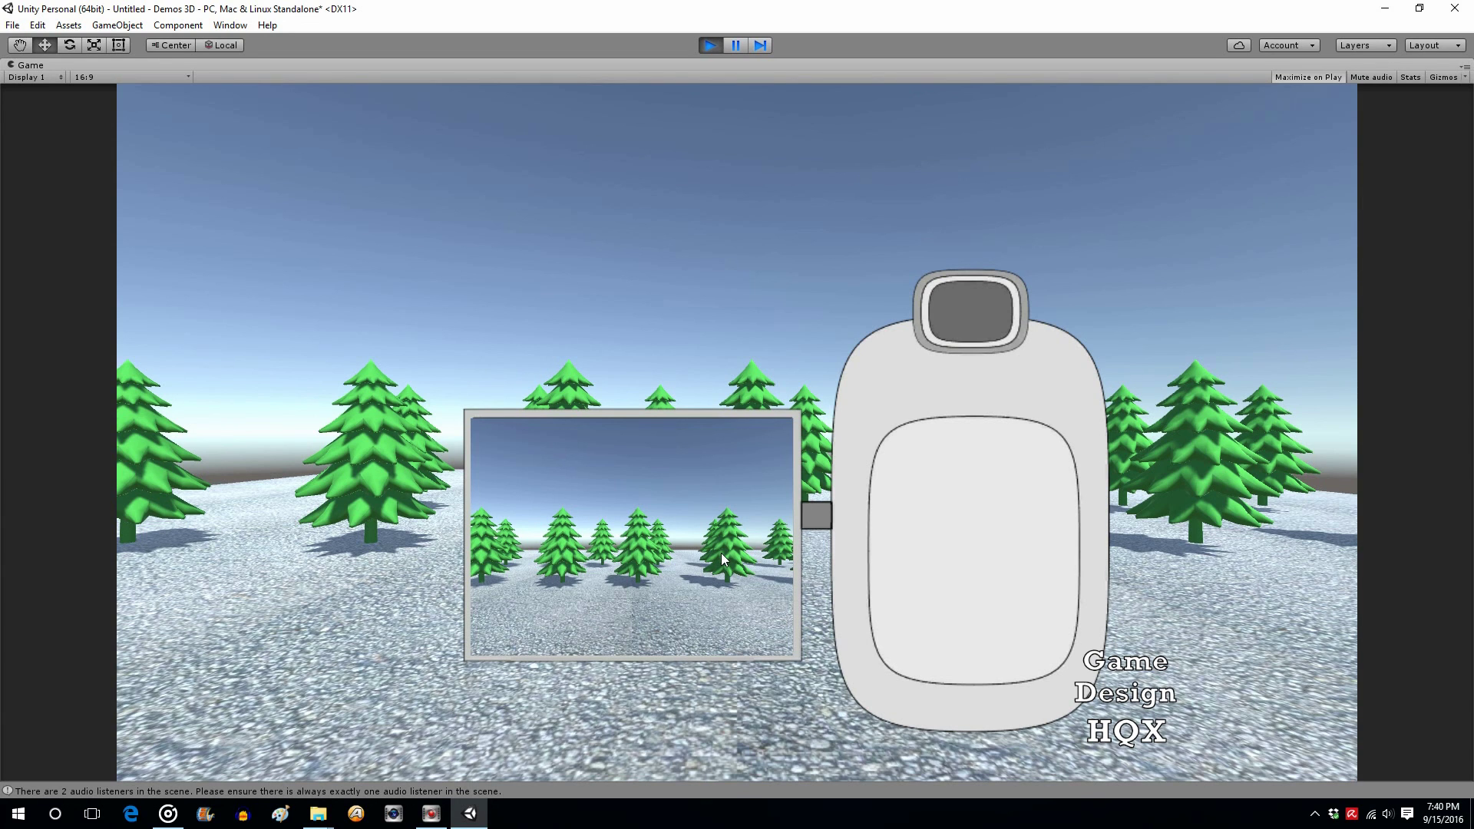
left_click(711, 46)
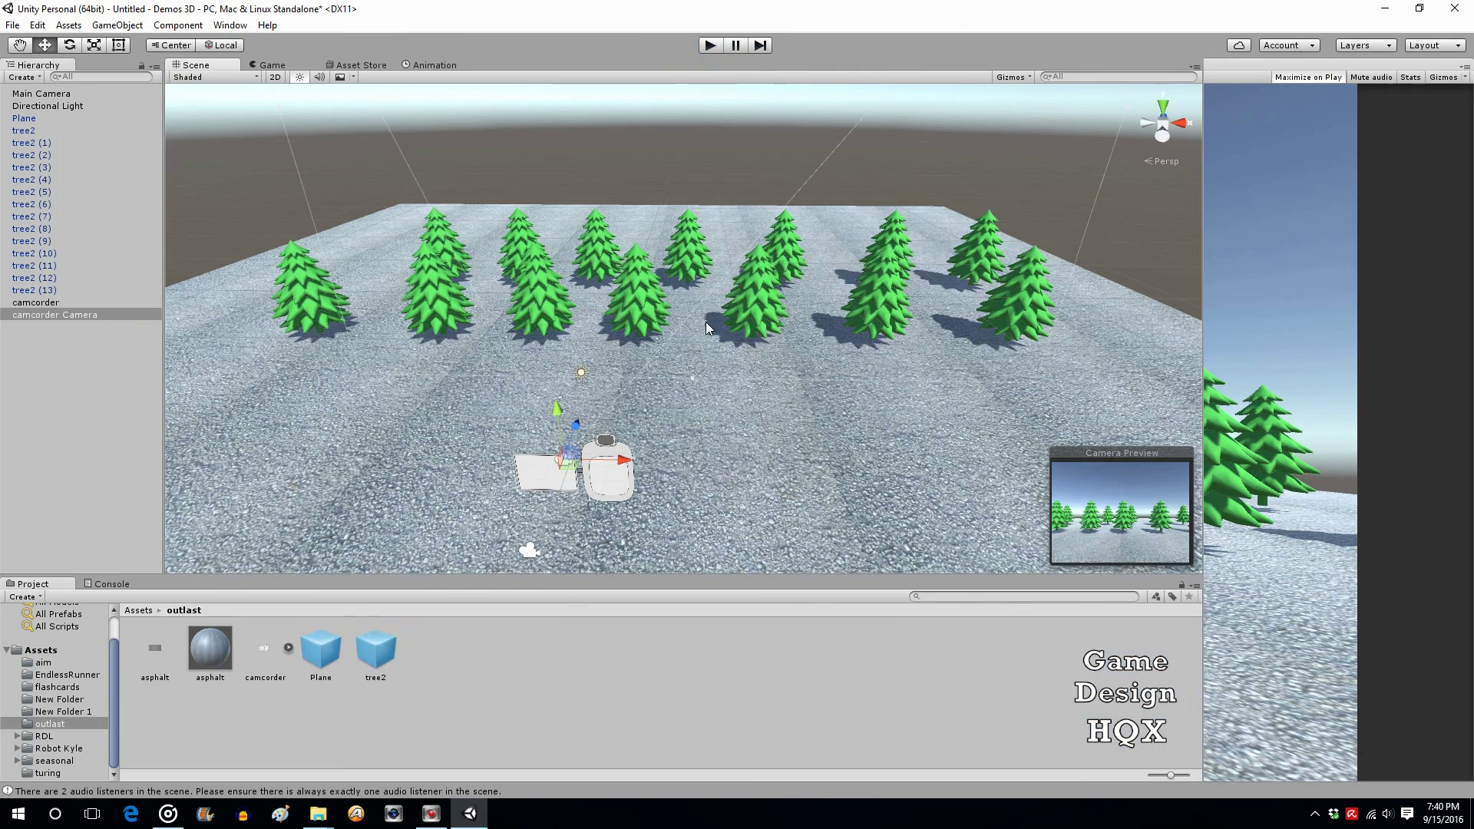